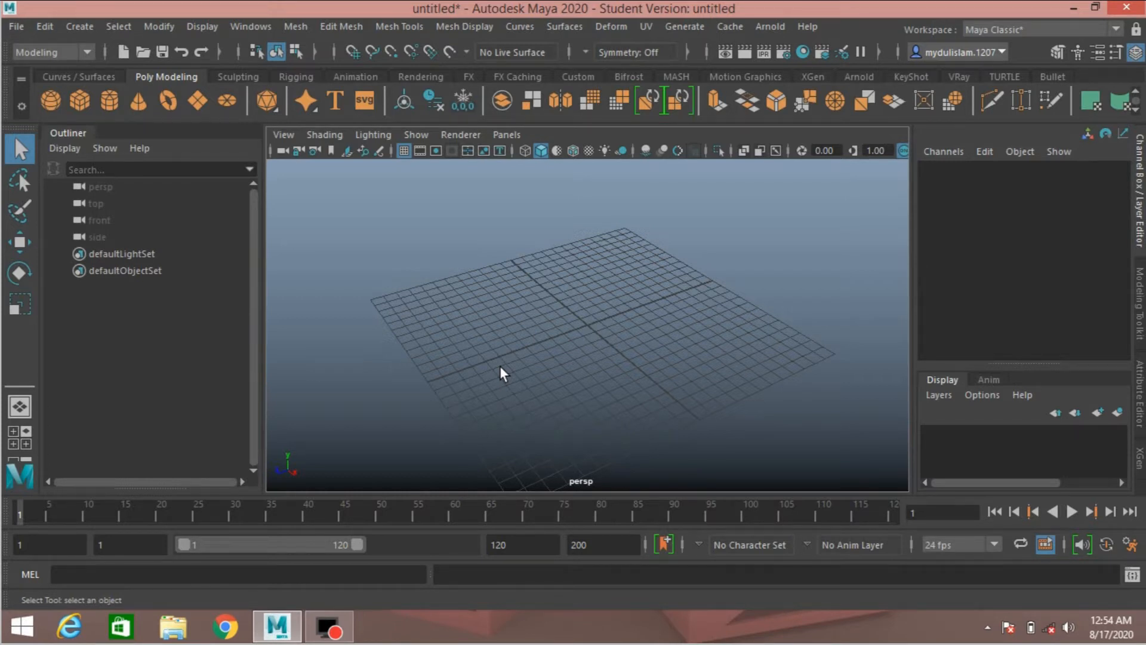
- Display the side view full size and switch to the Rigging menu set
alt+drag(501, 368, 493, 340)
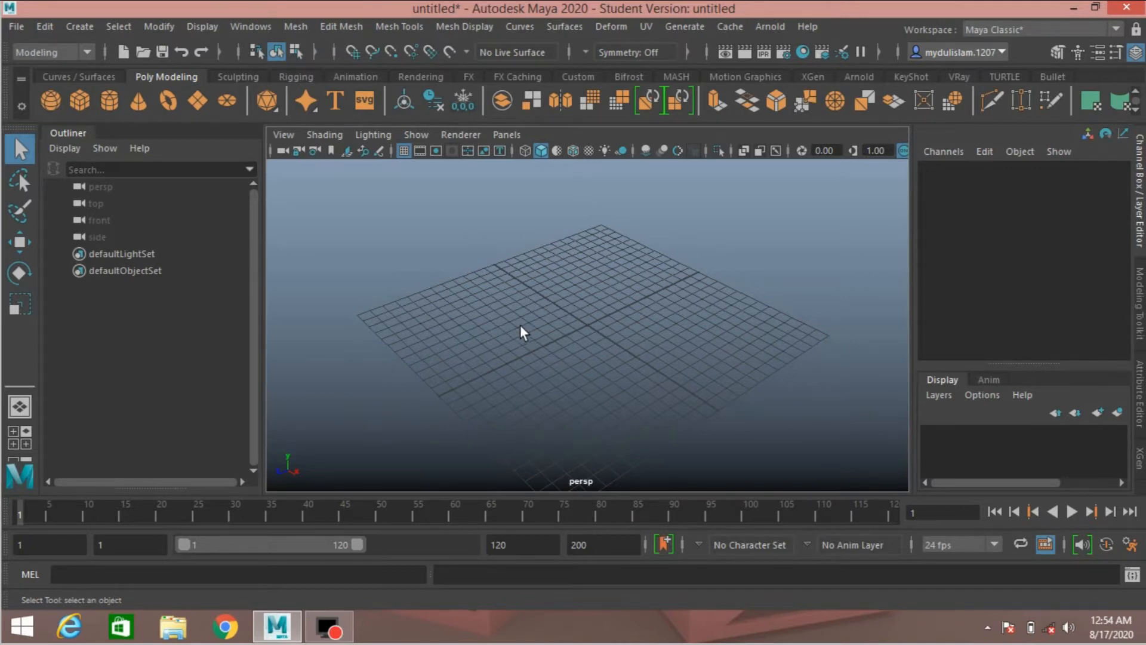
key(space)
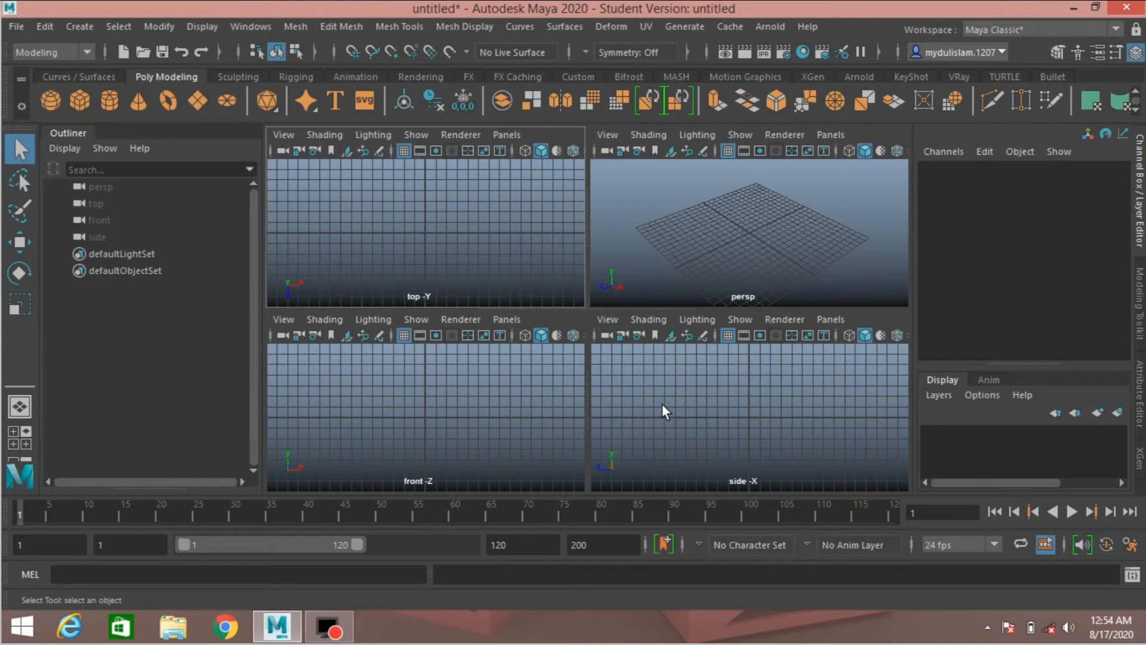
key(space)
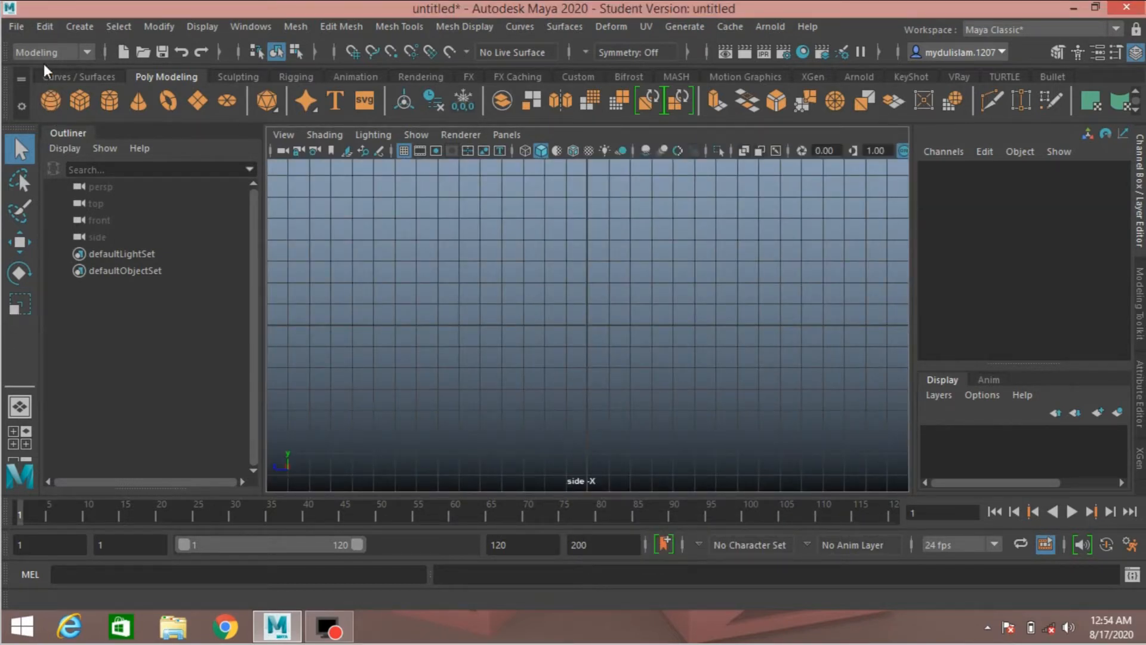
click(85, 53)
click(65, 89)
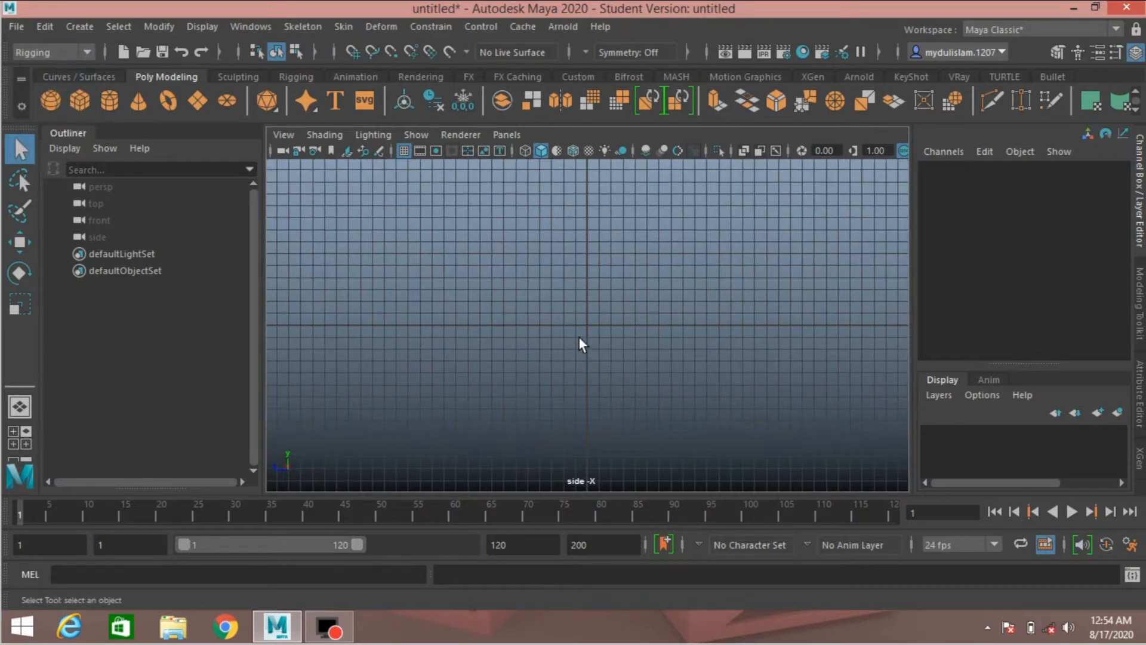
- Create a five-joint bent leg chain from about Y 9, Z -4 to the origin, with bones about 4.5, 4.9, 2 and 2 units long
click(286, 25)
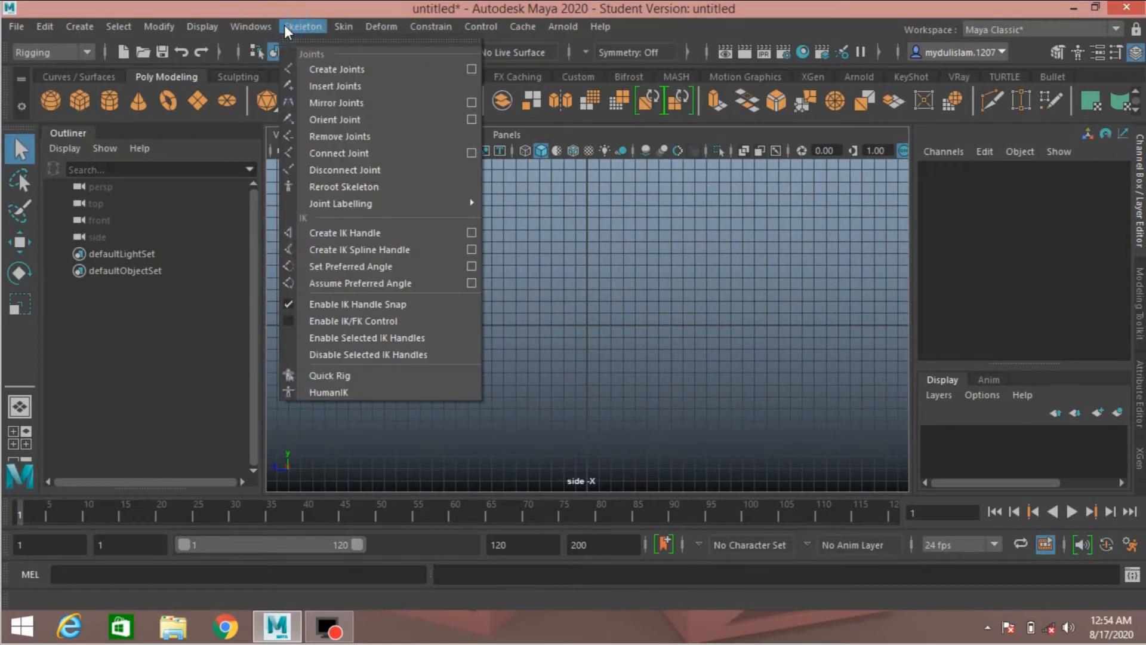
click(348, 70)
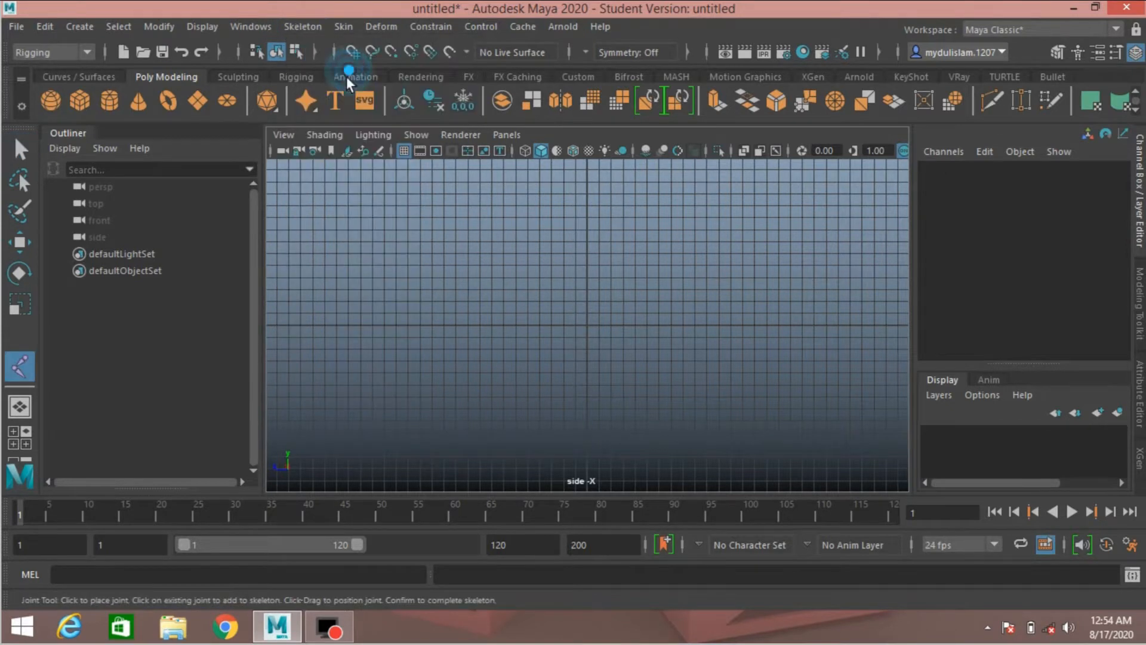
click(635, 217)
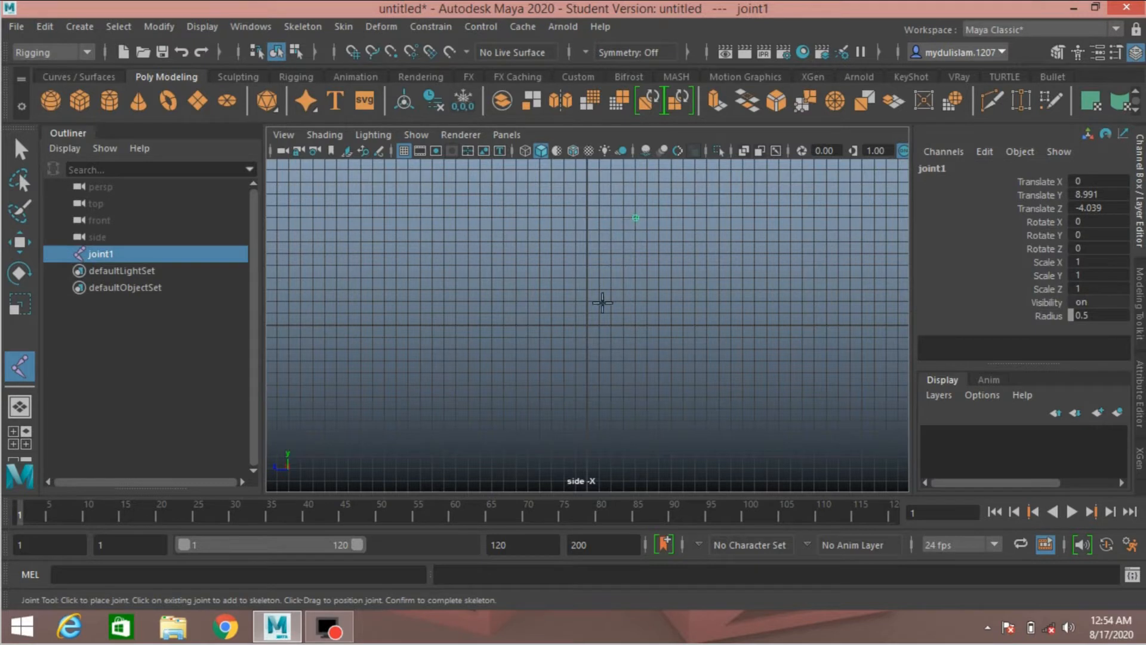
click(612, 265)
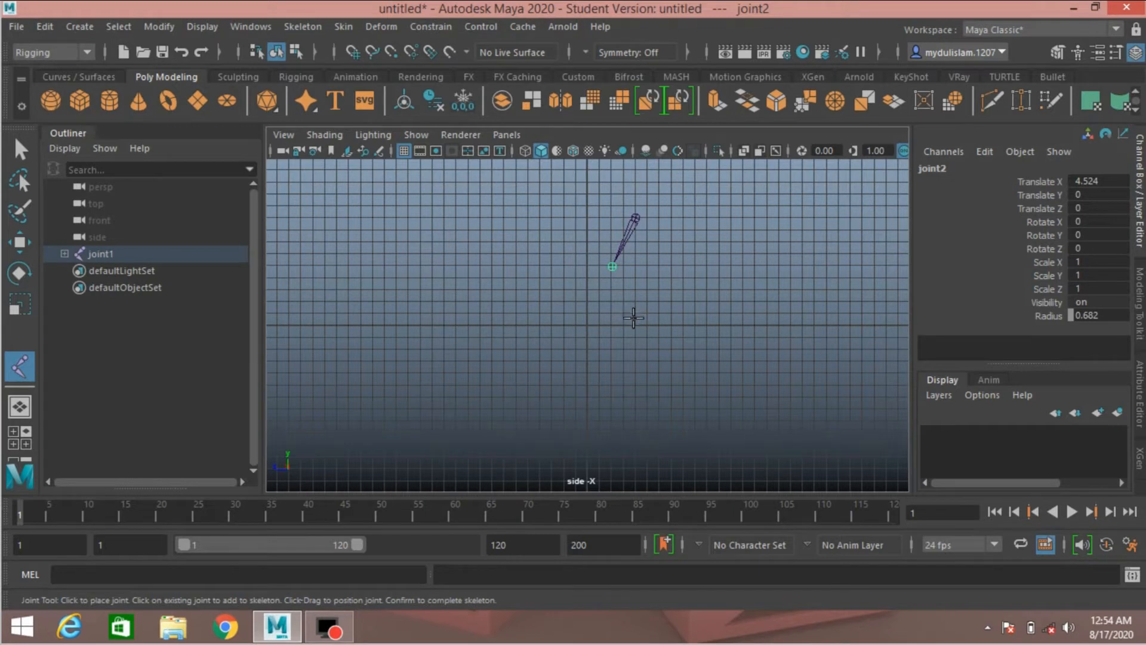
click(633, 319)
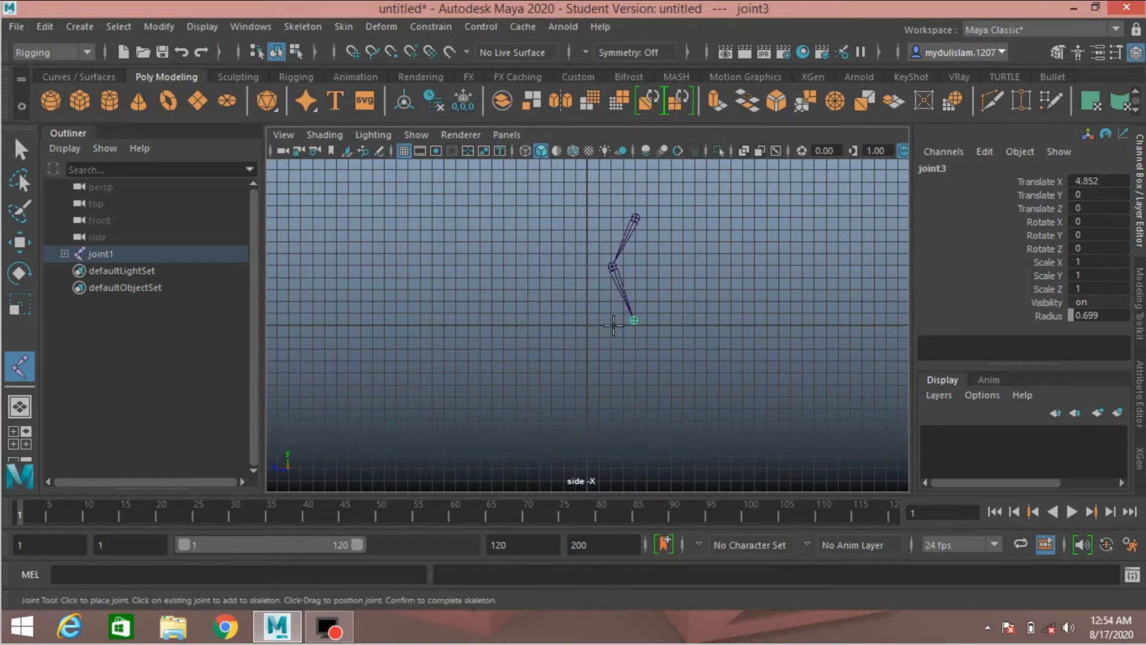
click(611, 326)
click(586, 323)
key(q)
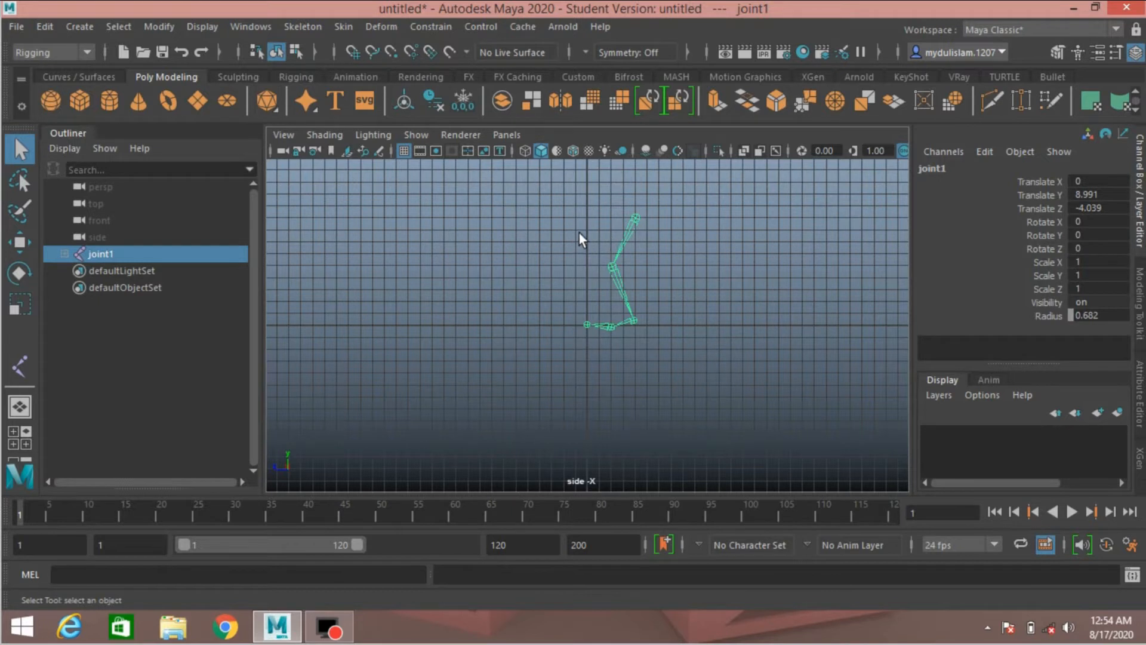
- Reset the IK Handle tool's settings to their defaults and close the settings window
click(310, 27)
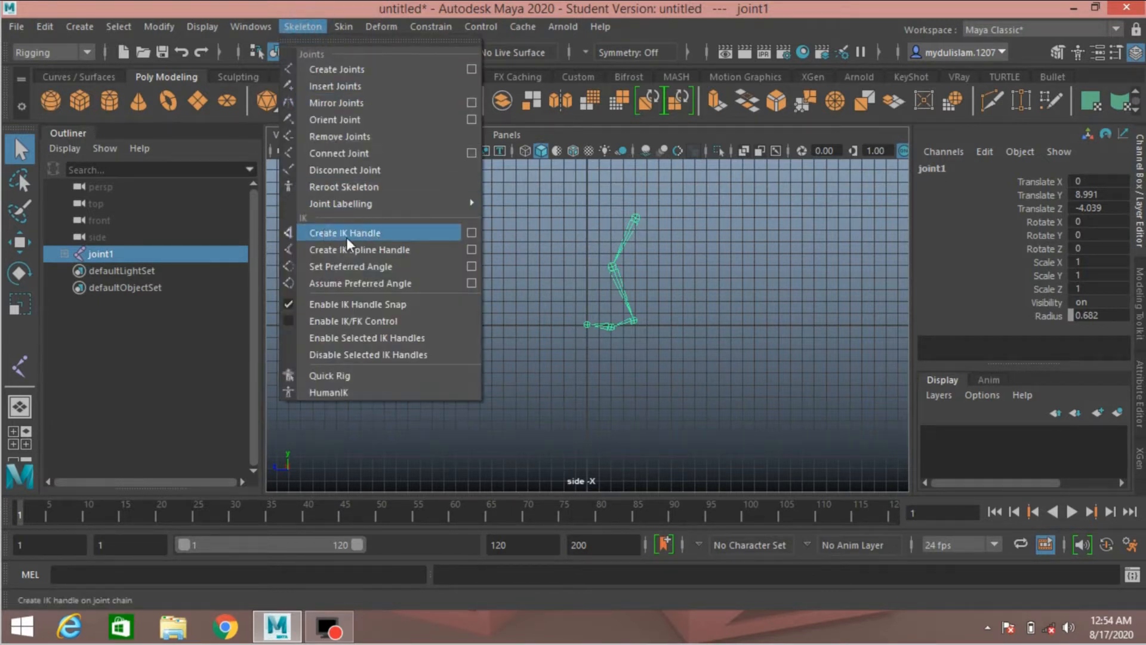
click(471, 232)
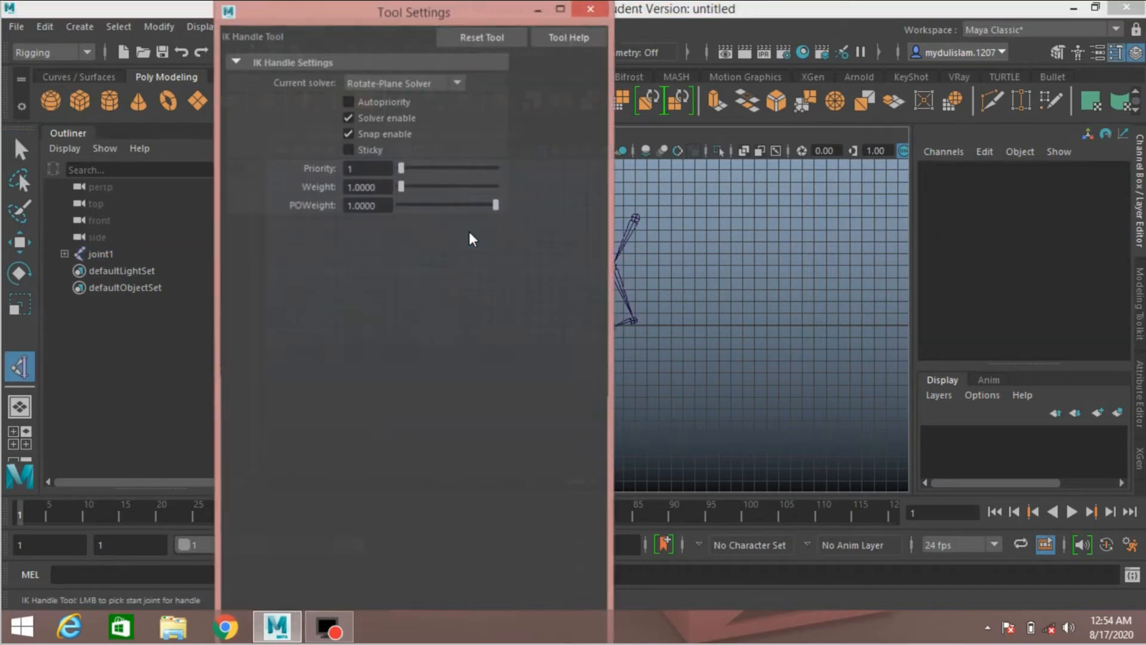
click(464, 39)
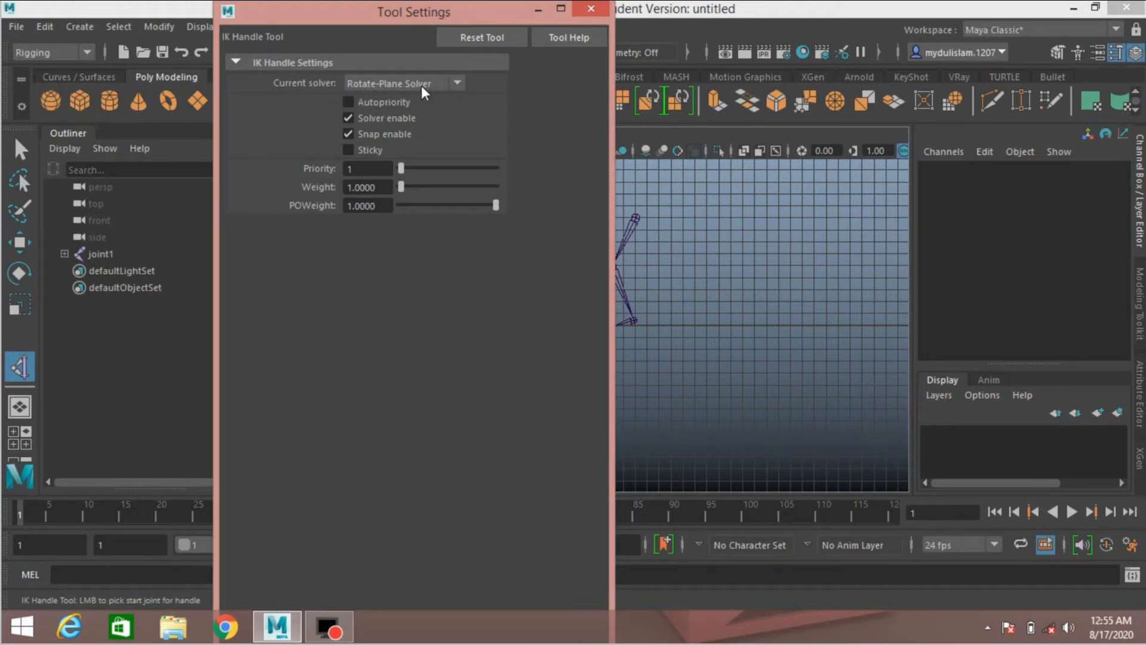
click(591, 8)
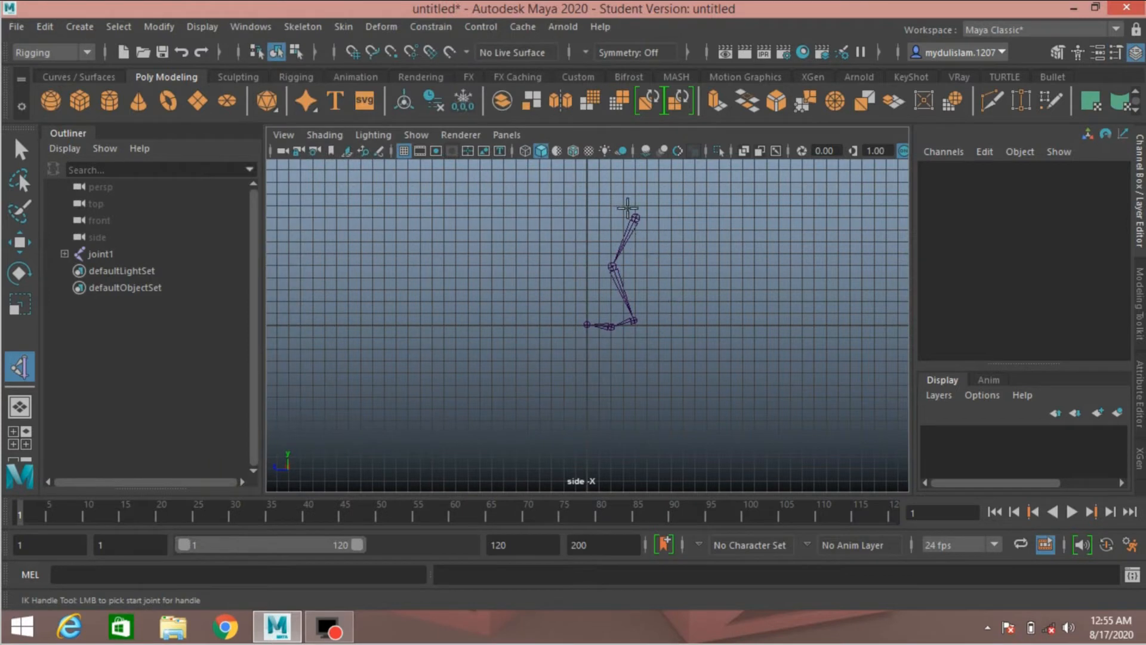
- Expand the whole joint hierarchy and rename the root joint hip and the second joint knee
click(63, 254)
click(74, 270)
click(84, 287)
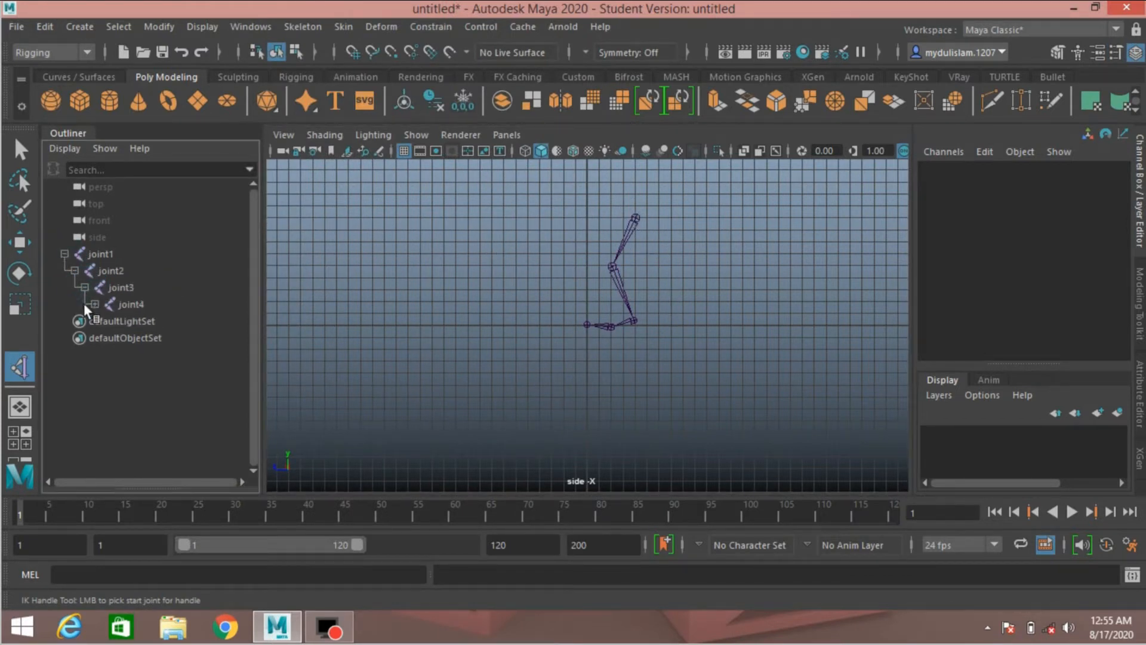
click(94, 304)
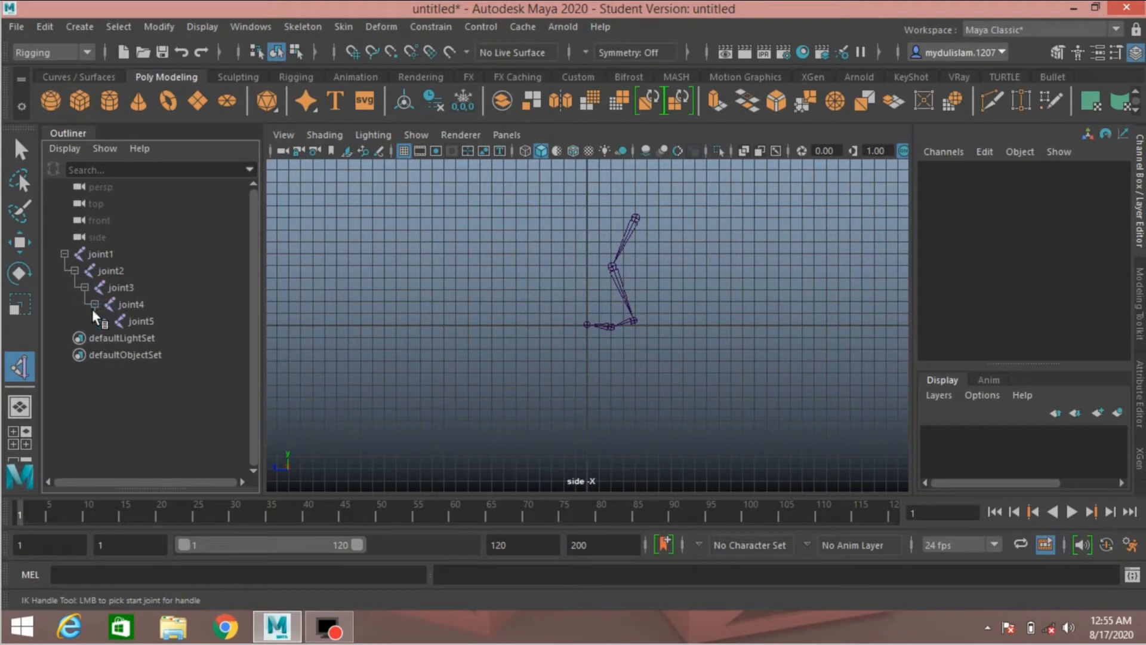
double_click(96, 253)
text(h)
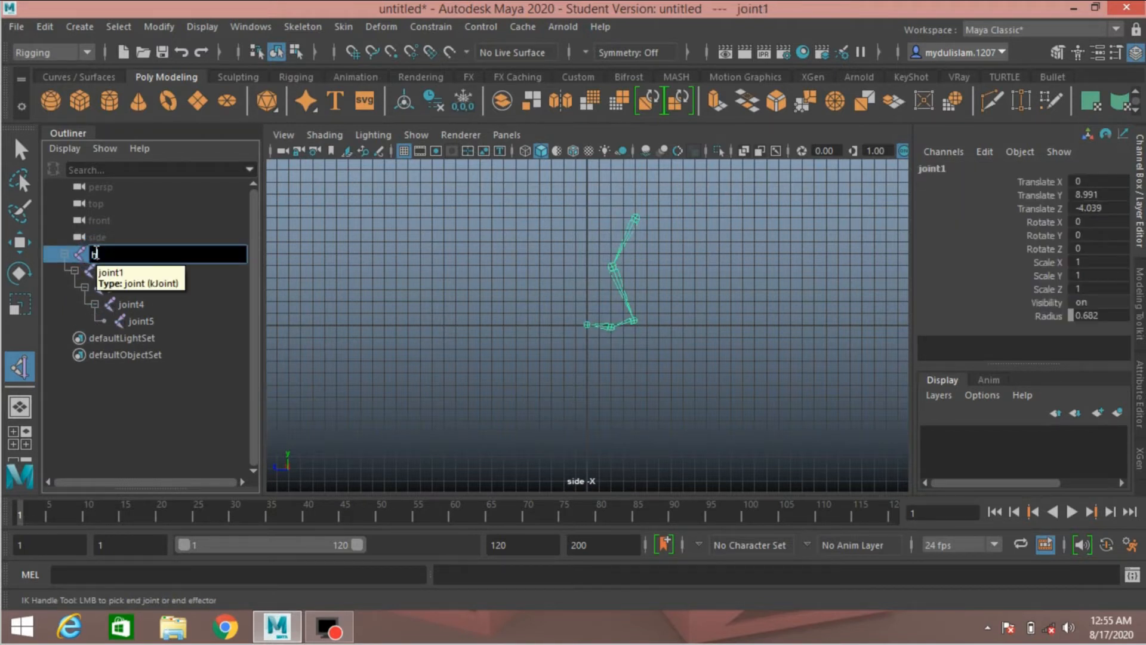
text(ip)
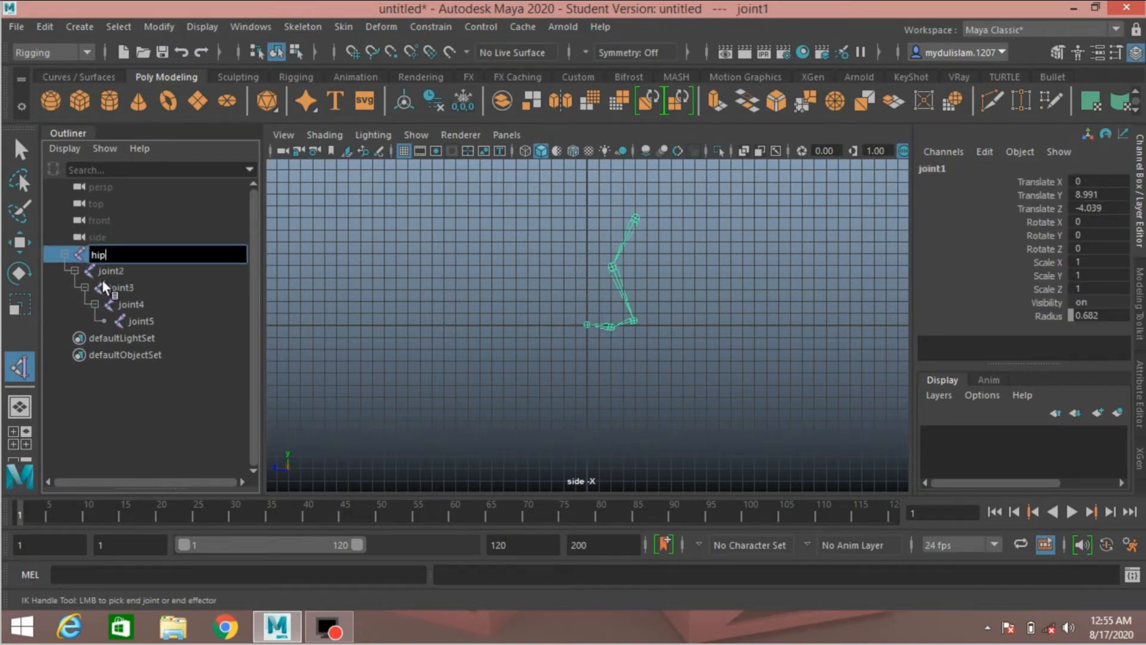
key(Return)
double_click(106, 272)
text(Knee)
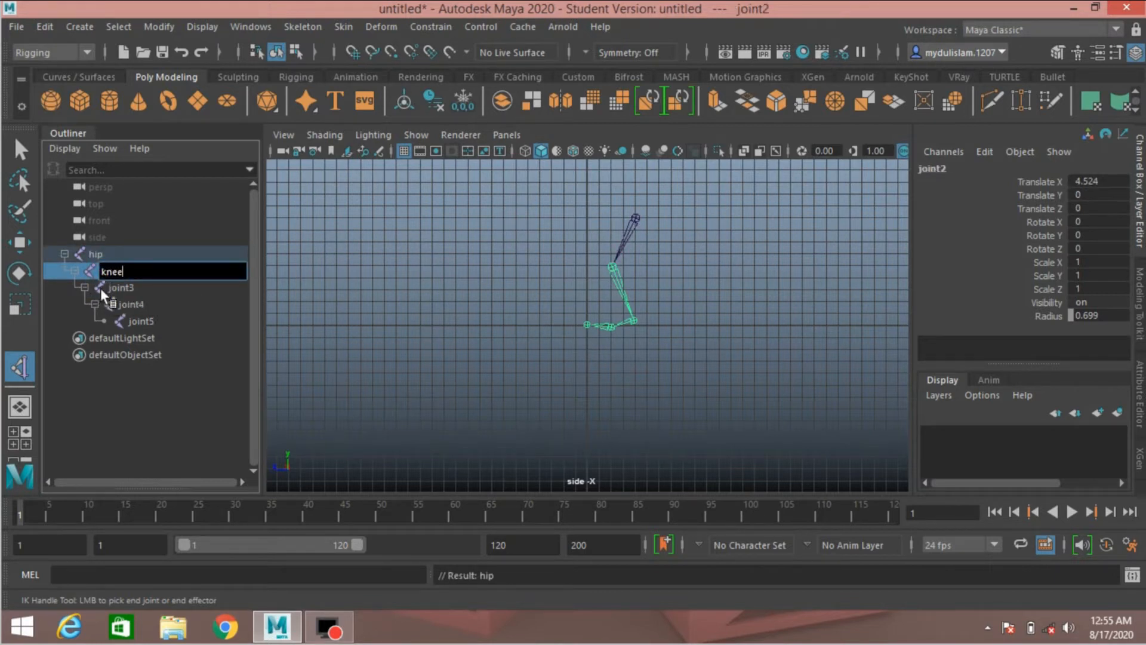
double_click(112, 289)
text(baall)
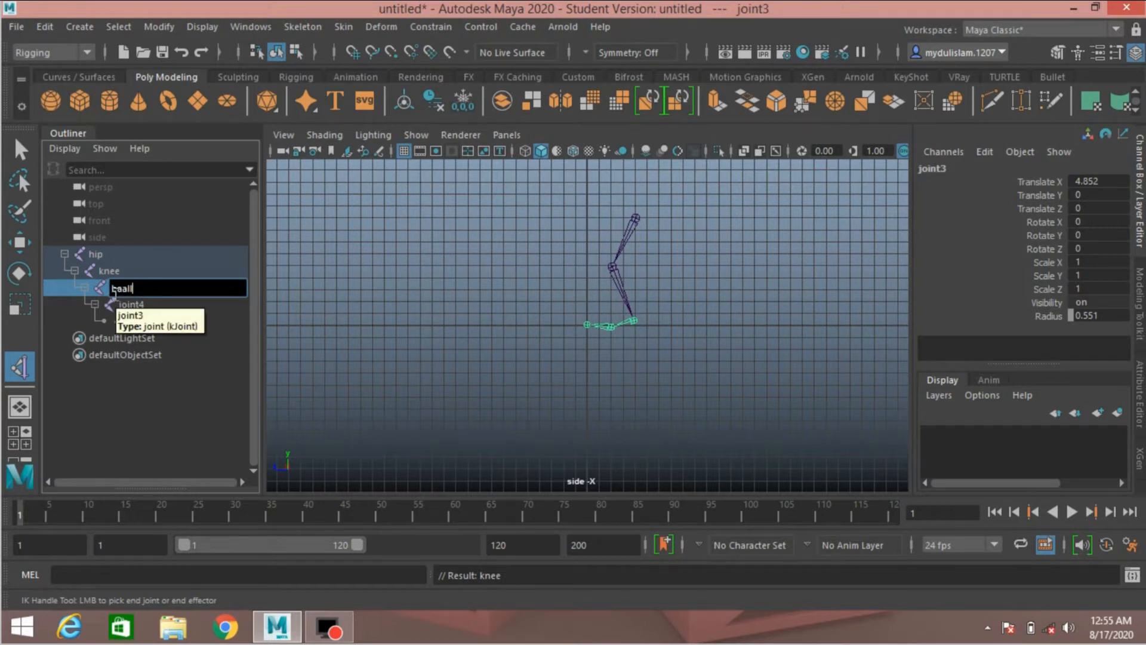
double_click(128, 304)
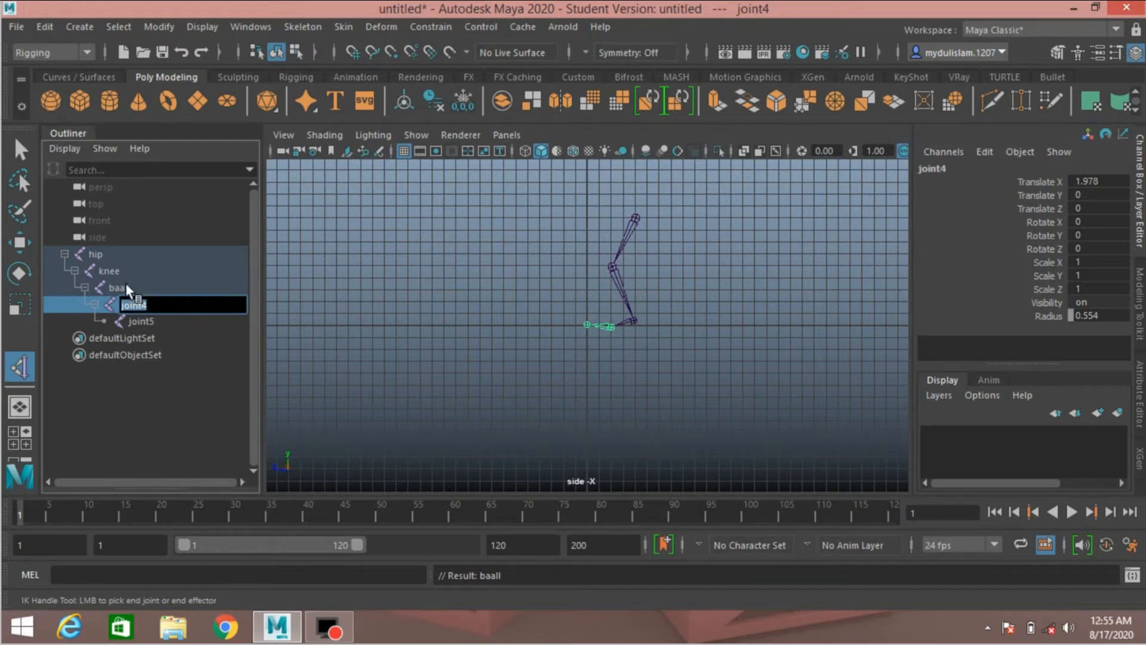
- Rename the third joint of the chain ankle and the fourth joint ball
double_click(127, 286)
text(a)
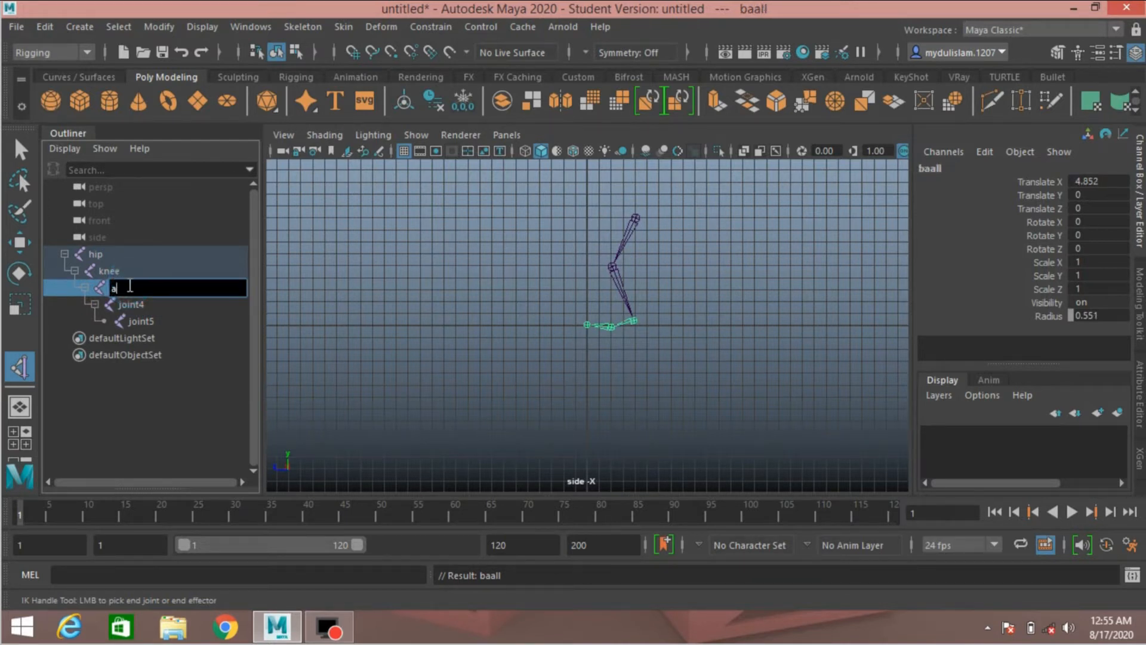
text(nkle)
key(Return)
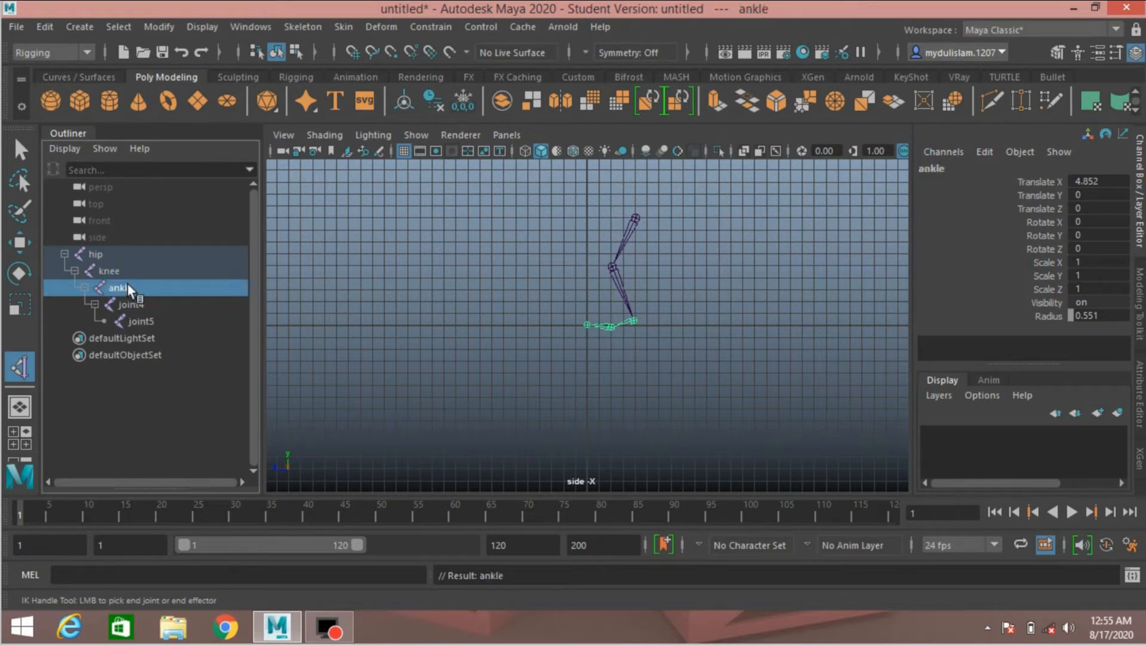
double_click(136, 303)
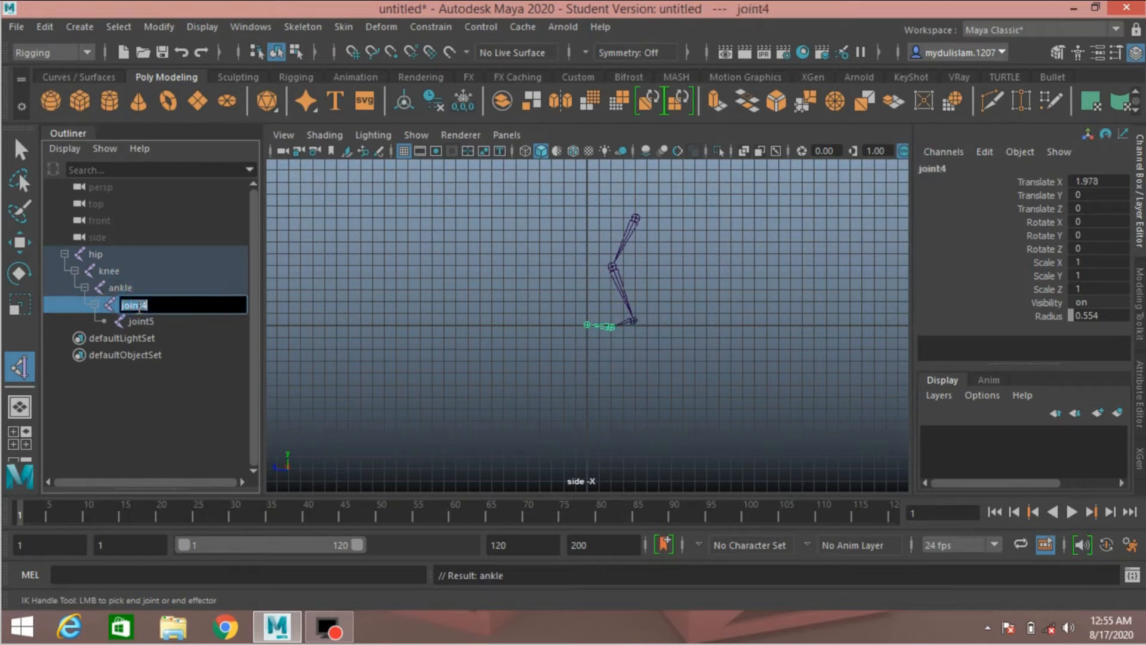
text(ball)
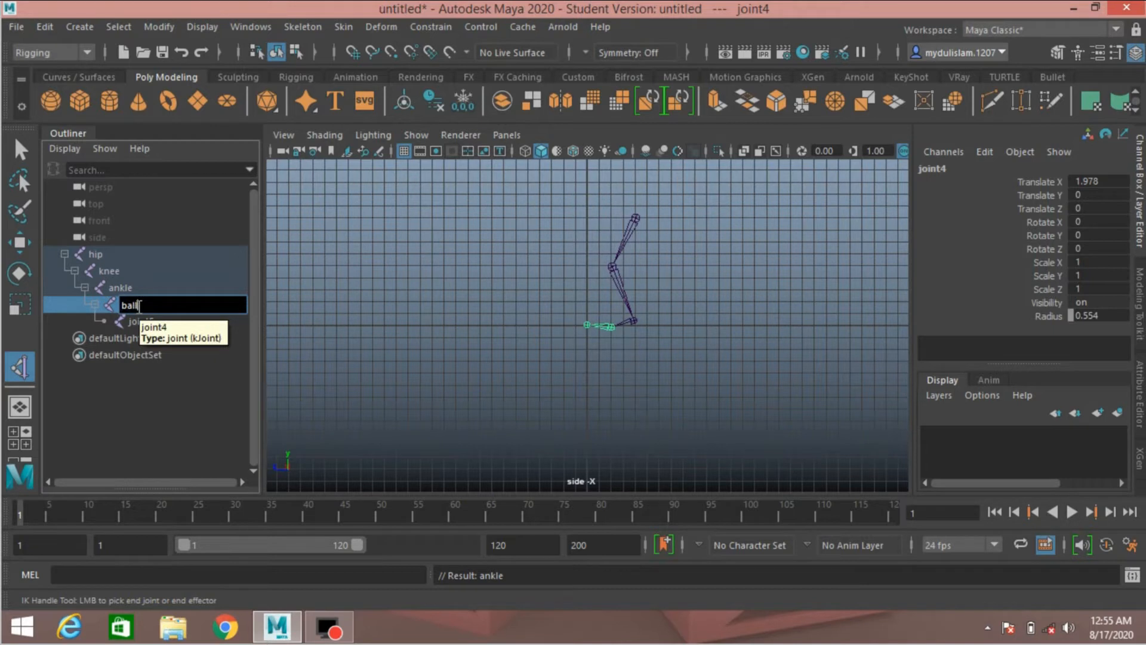
- Rename the last joint of the chain toe, then return to the Select tool and clear the selection
double_click(130, 320)
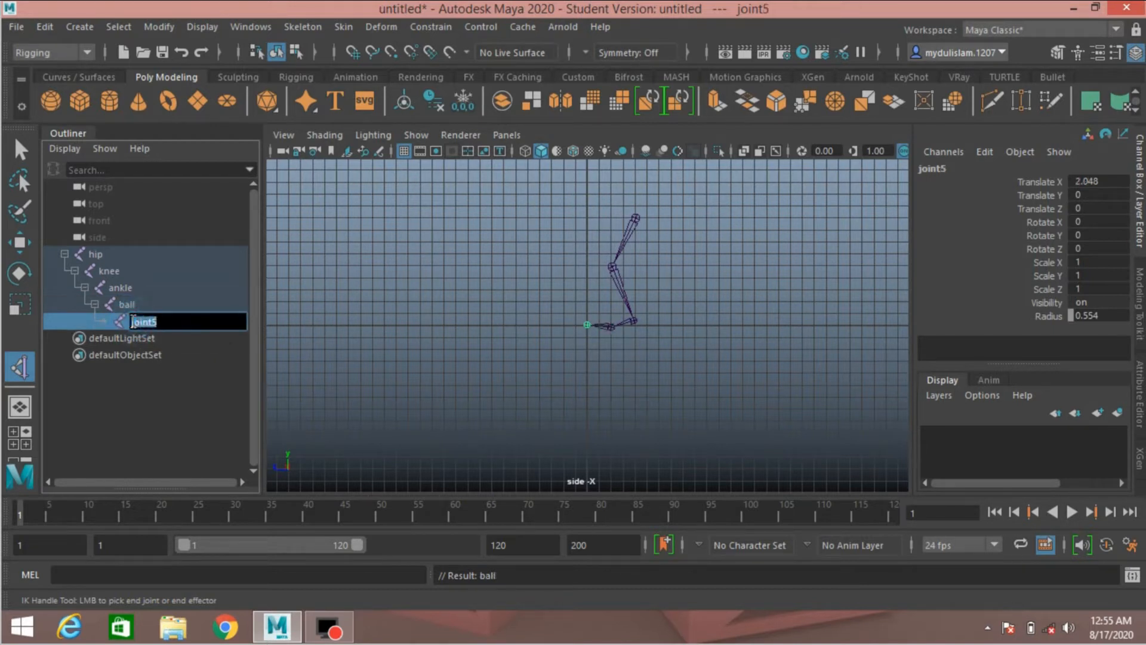
text(toe)
key(Return)
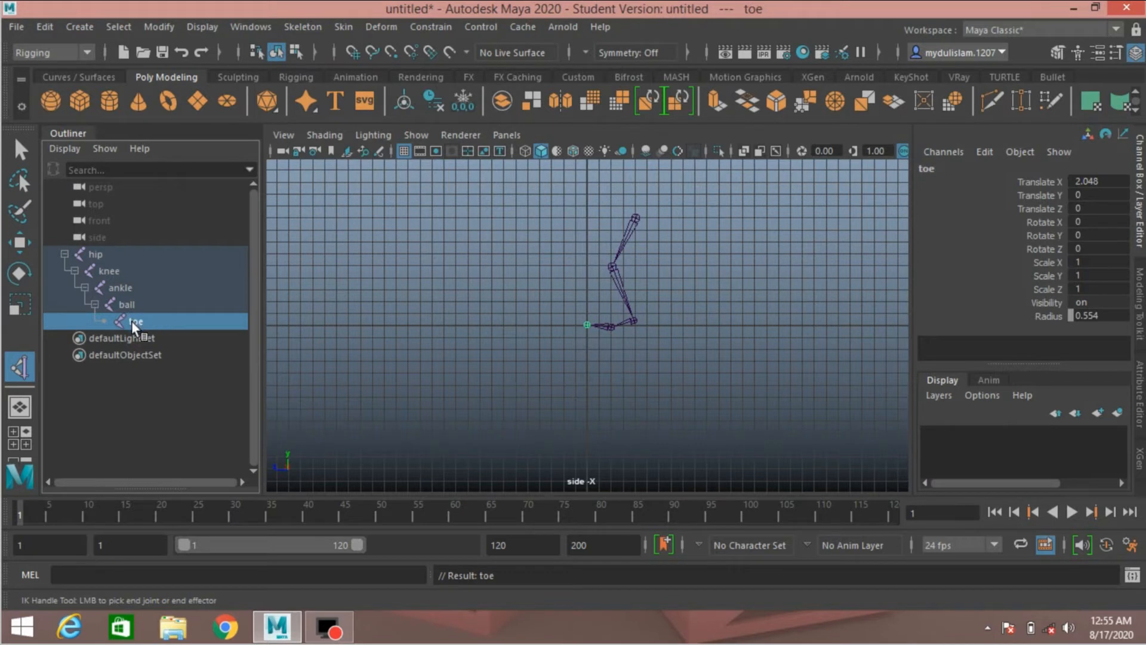
click(19, 141)
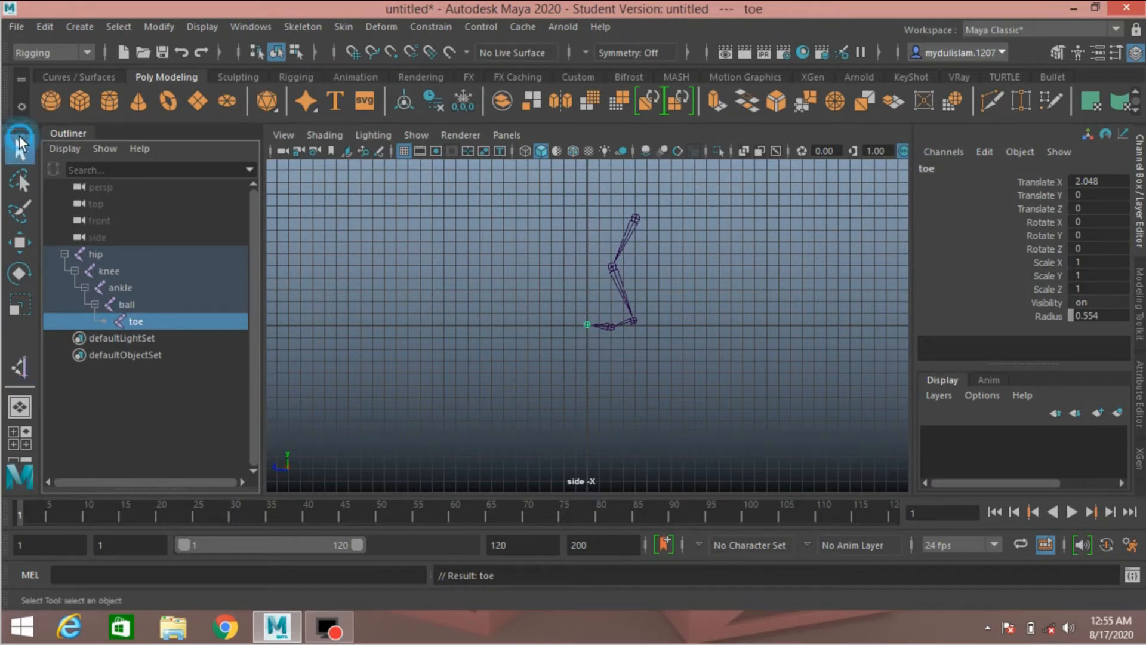
click(710, 317)
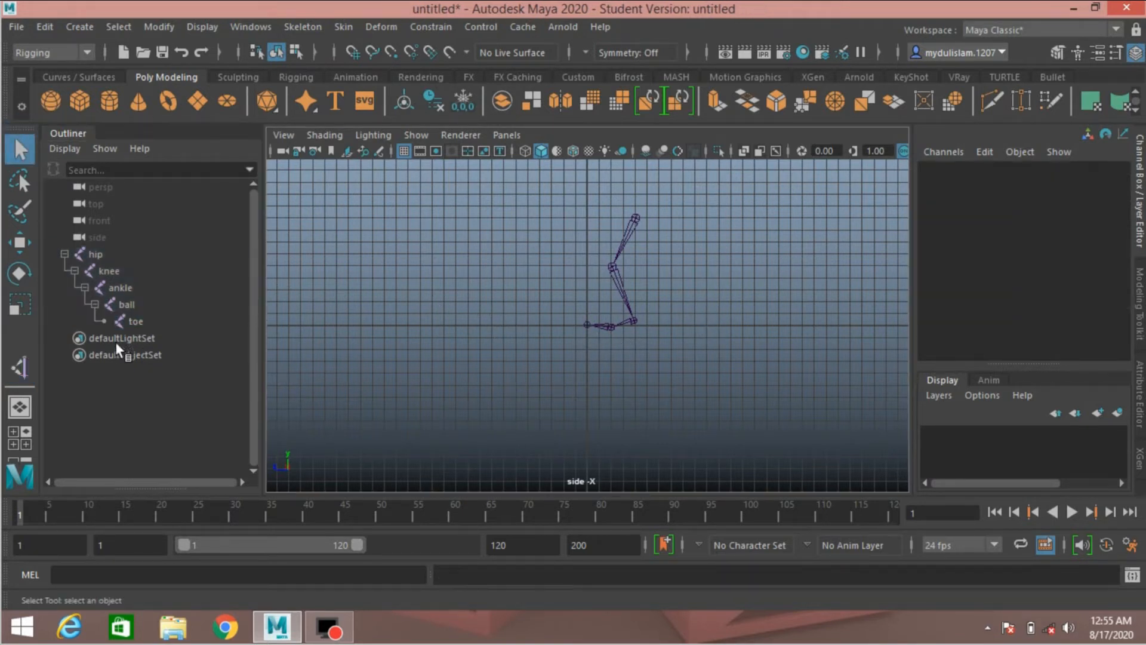
- Create an IK handle with the Rotate-Plane Solver from the hip joint to the ankle joint
click(298, 26)
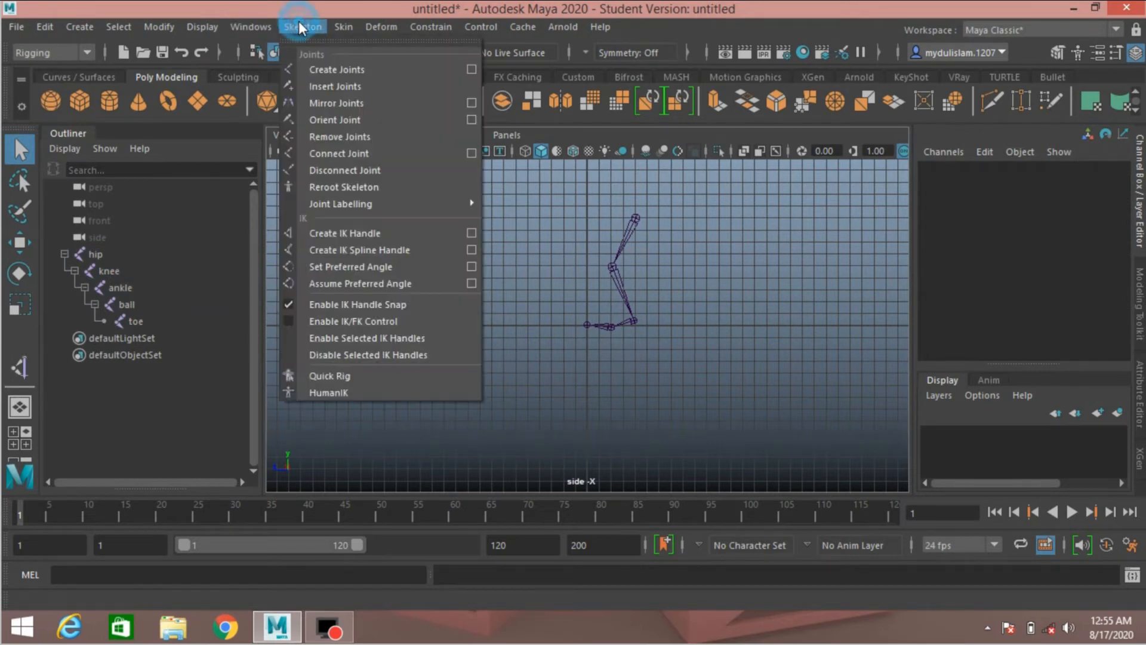
click(471, 233)
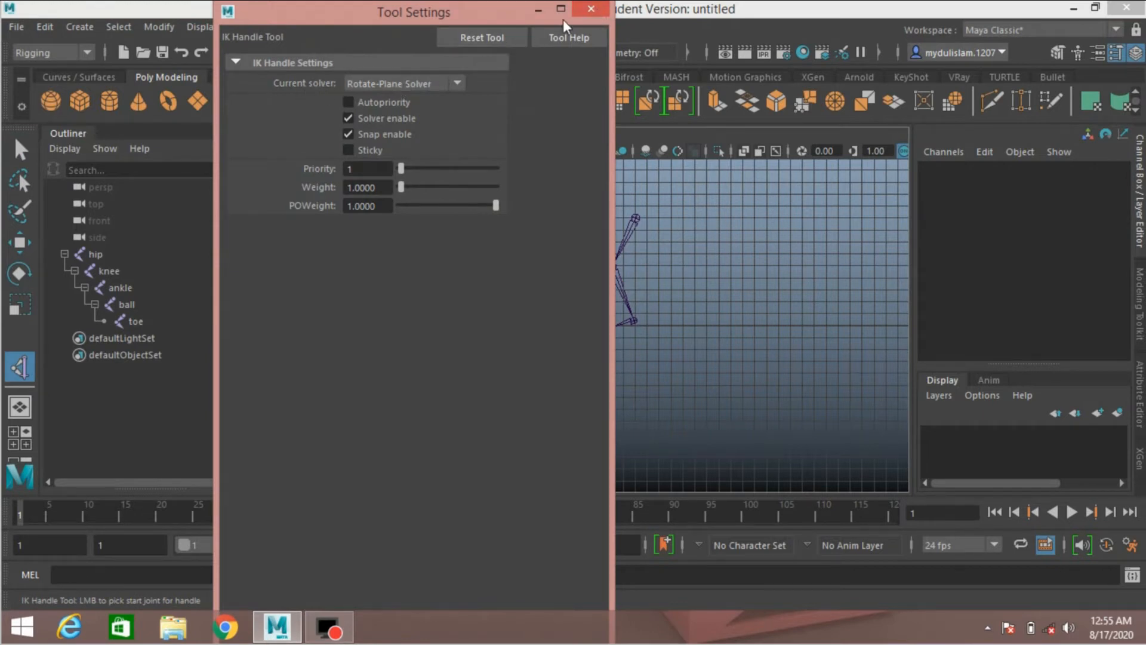
click(598, 9)
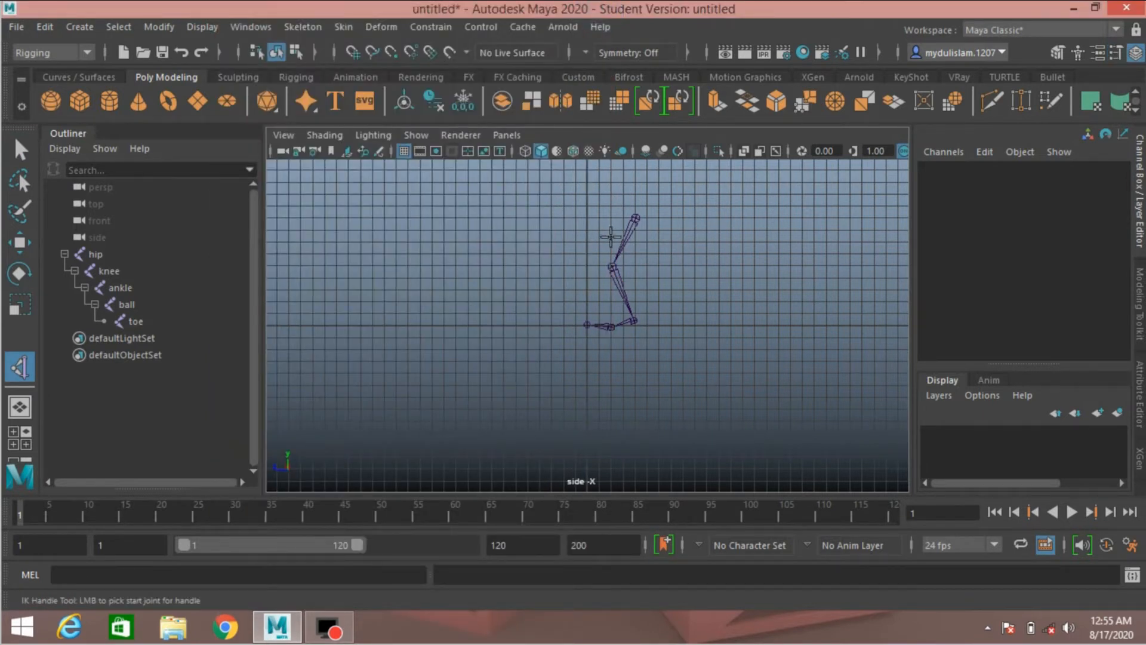
click(637, 218)
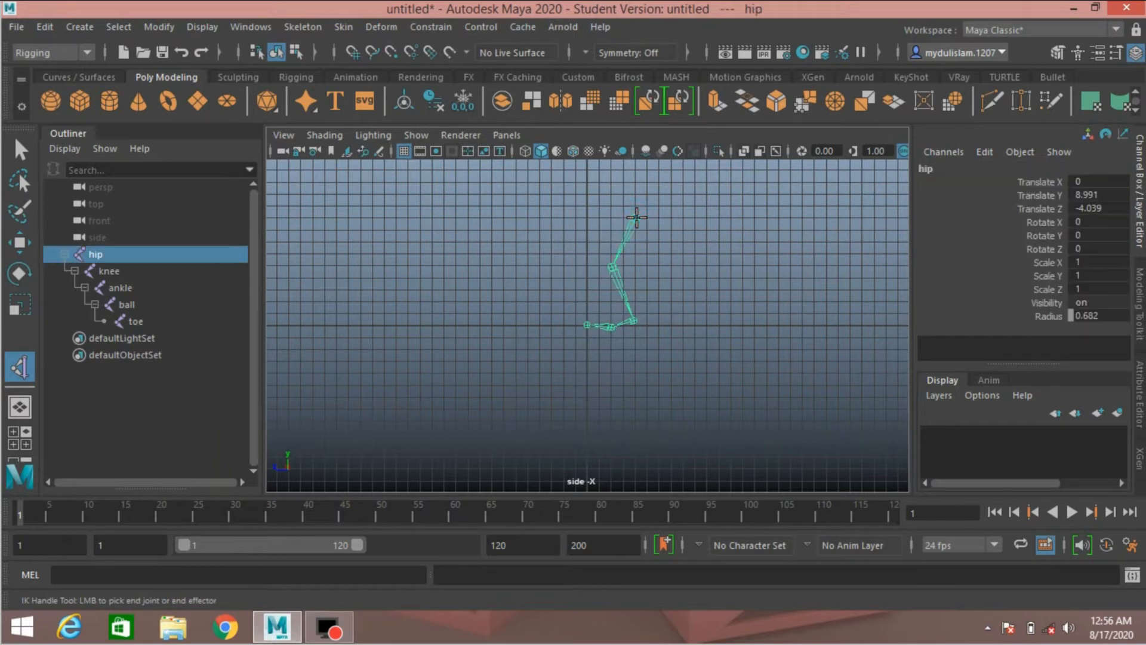
click(634, 321)
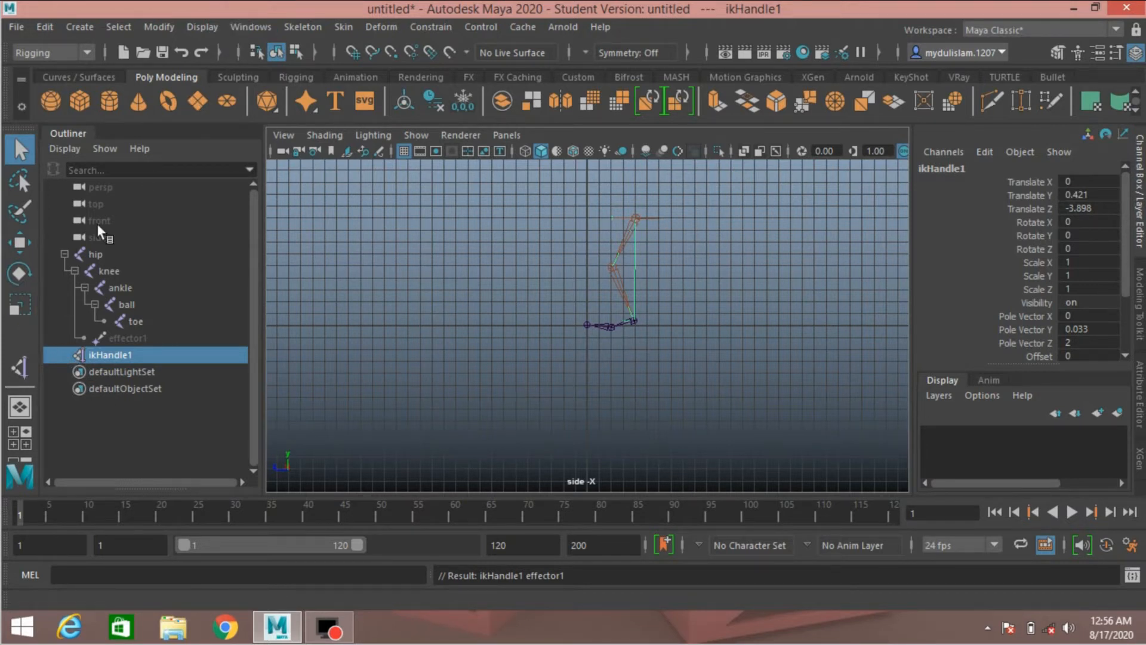
- Create an IK handle with the Single-Chain Solver from the ankle joint to the ball joint
click(288, 30)
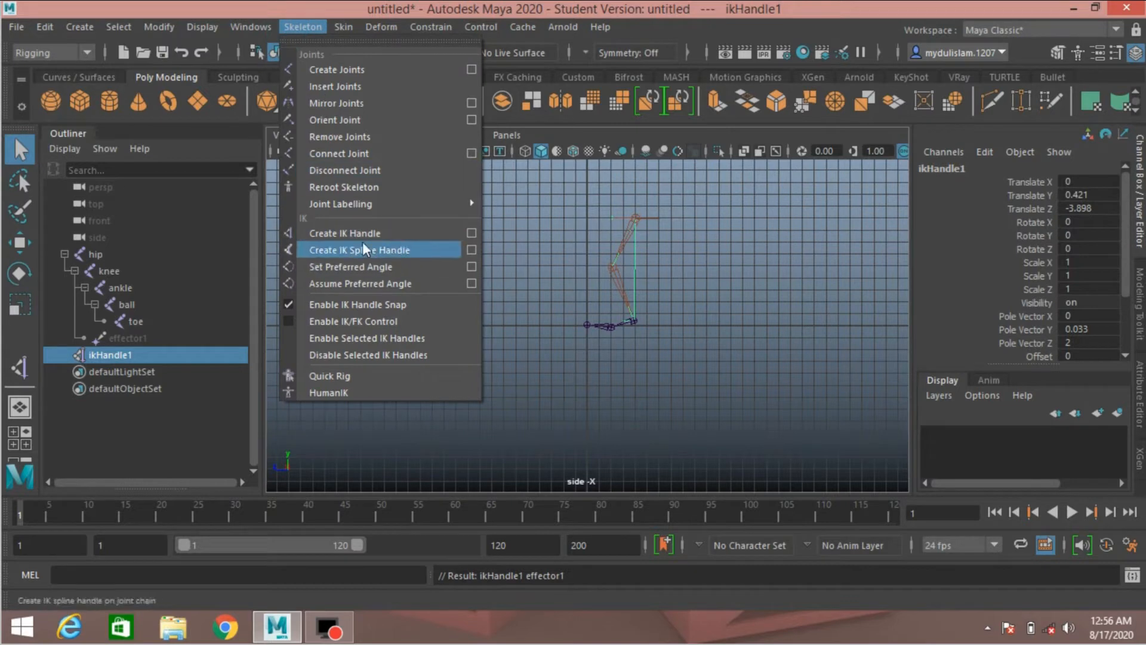
click(469, 232)
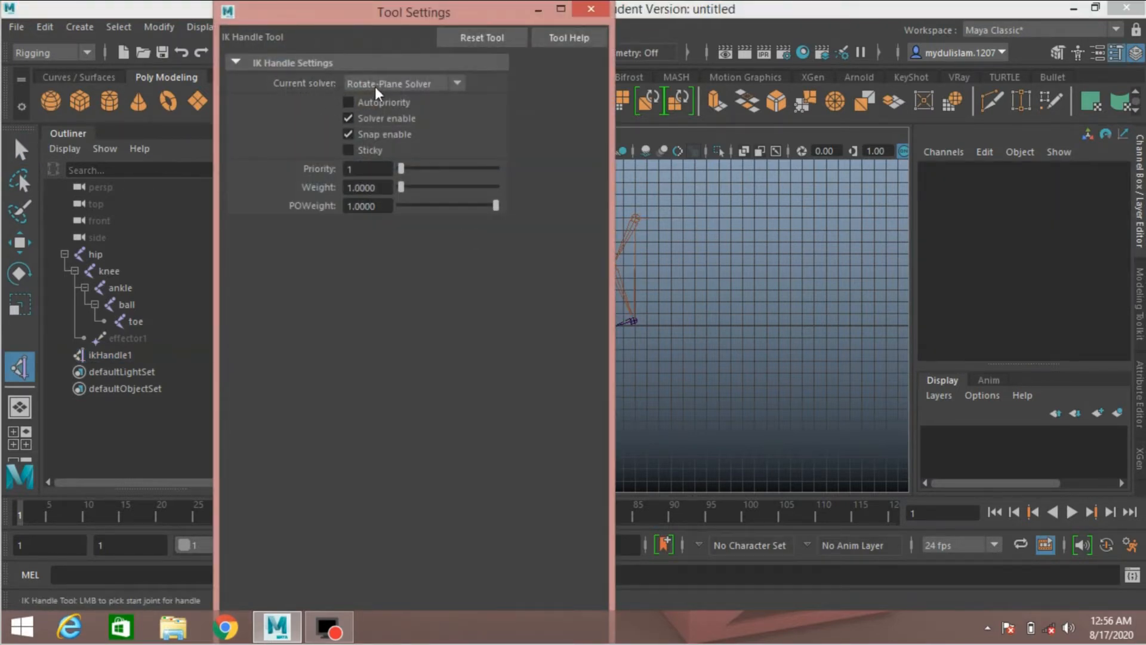
click(397, 84)
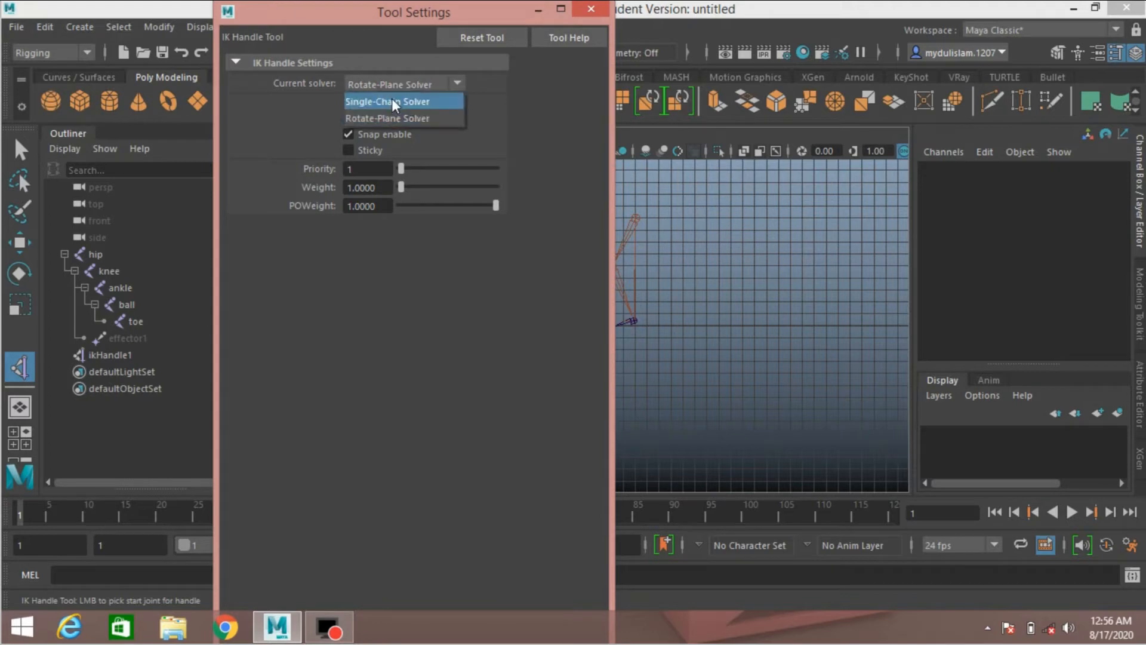
click(393, 98)
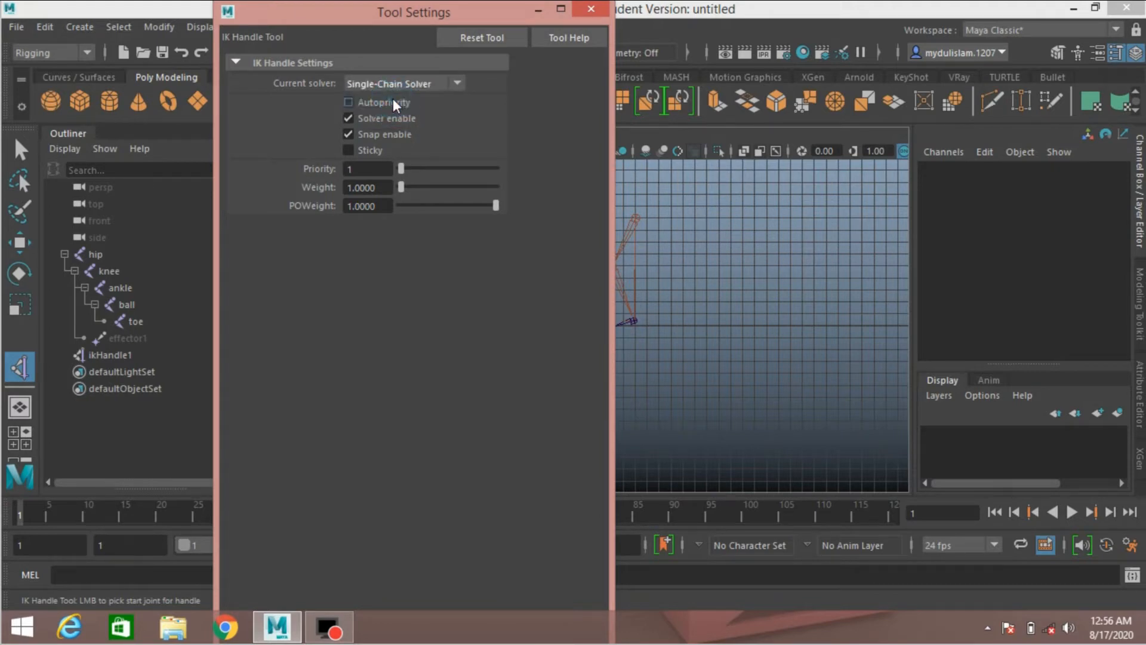
click(590, 9)
scroll(611, 379, up, 5)
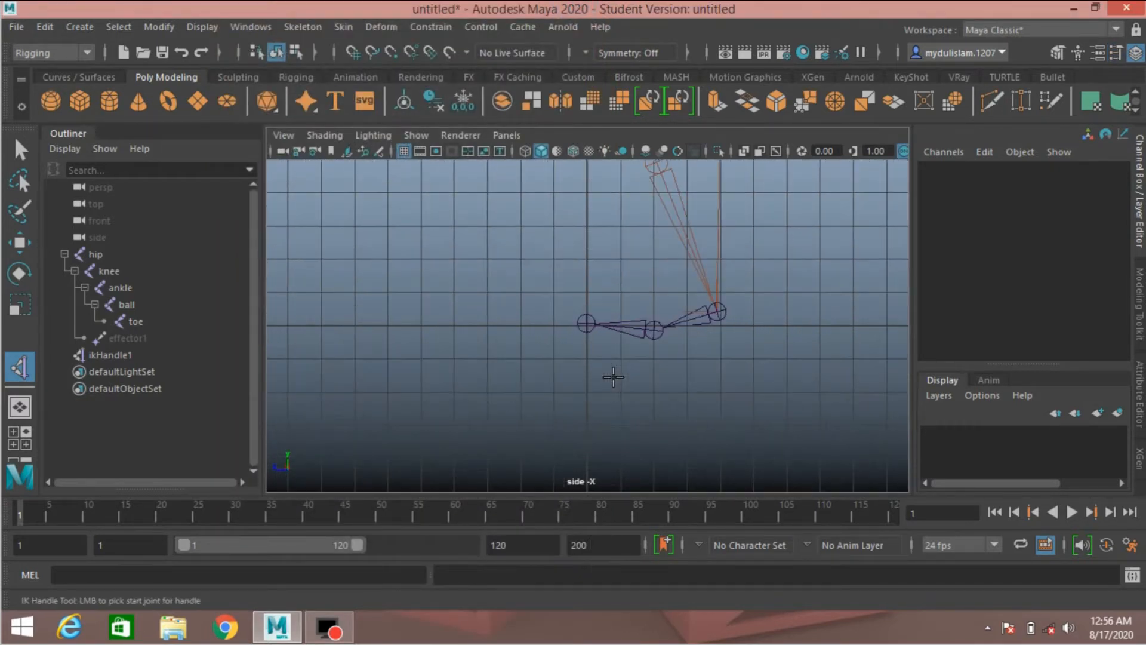
click(716, 312)
click(656, 330)
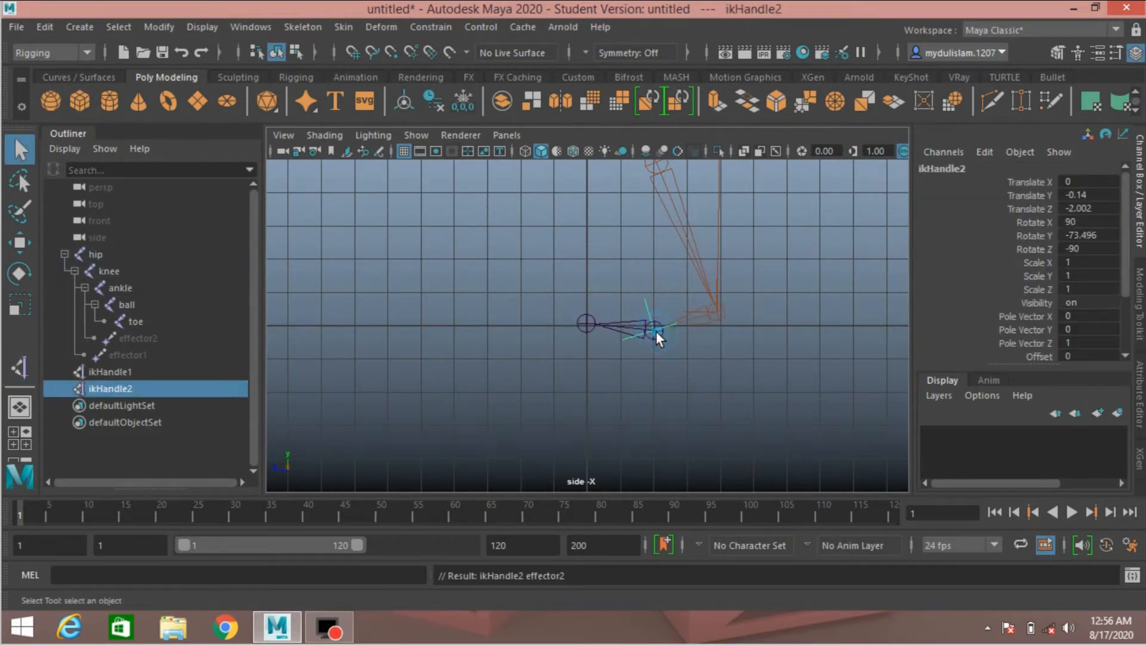
- Create another single-chain IK handle from the ball joint to the toe joint
click(24, 366)
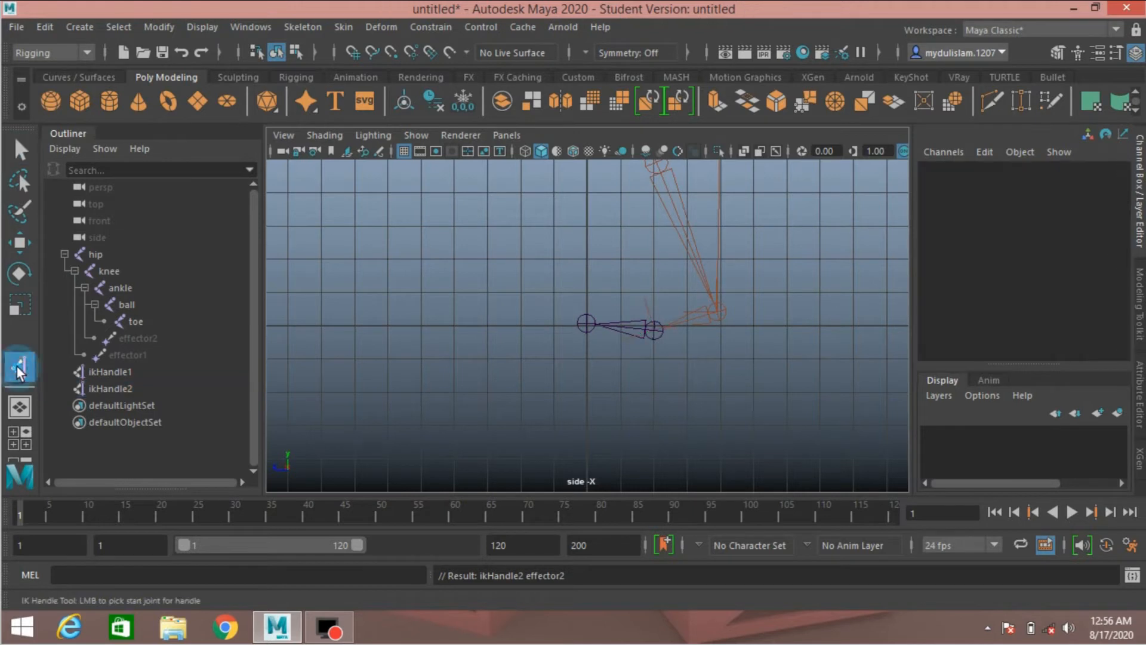
click(654, 330)
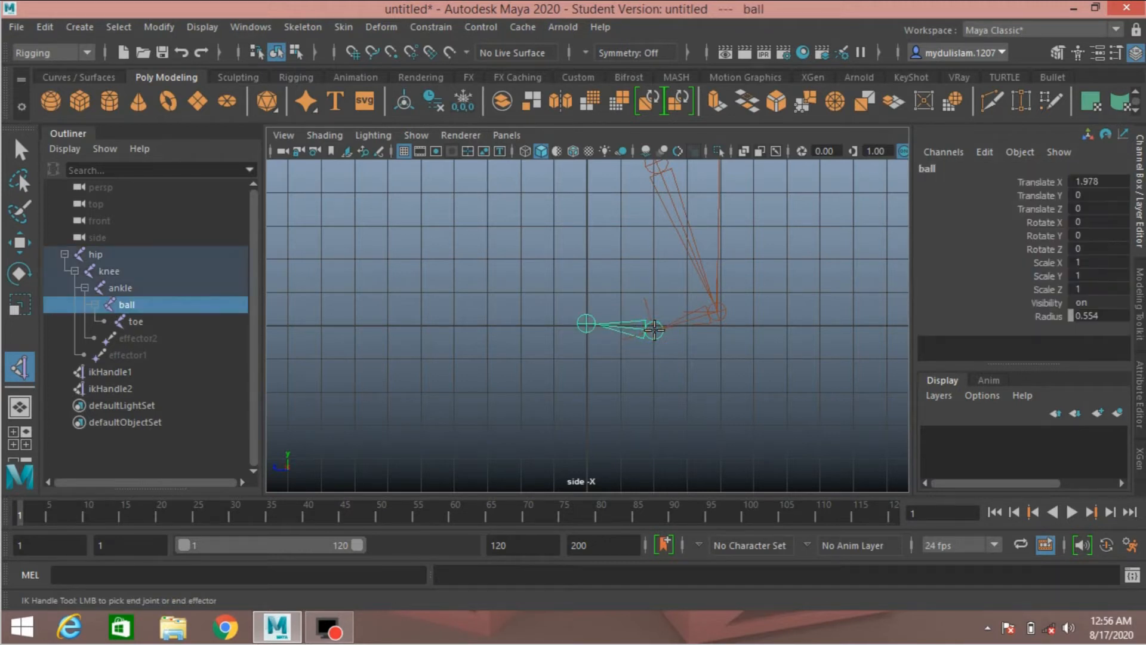
click(584, 323)
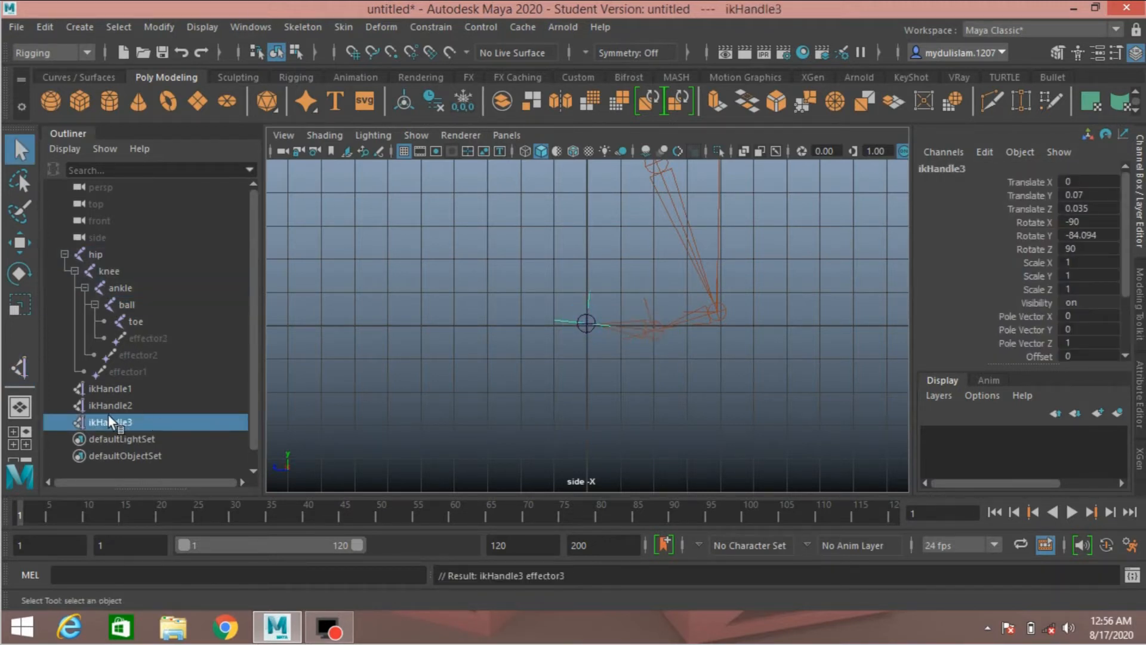
- Switch to the perspective view and group ikHandle1 and ikHandle2 together
click(117, 388)
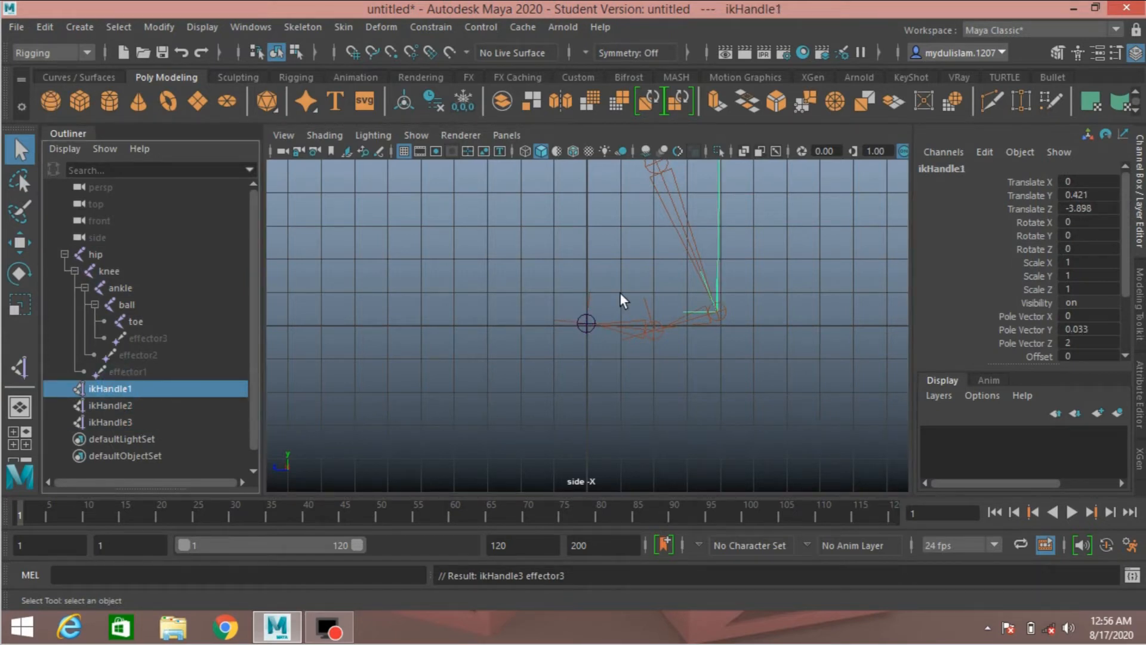
key(space)
key(space)
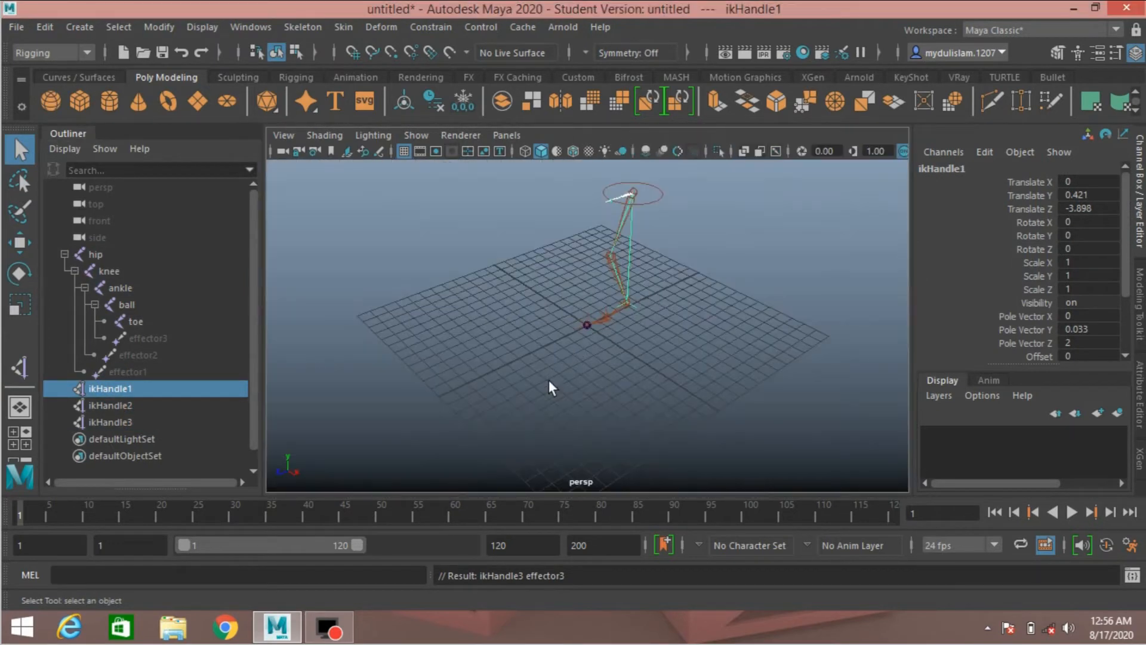
scroll(549, 380, up, 4)
click(102, 391)
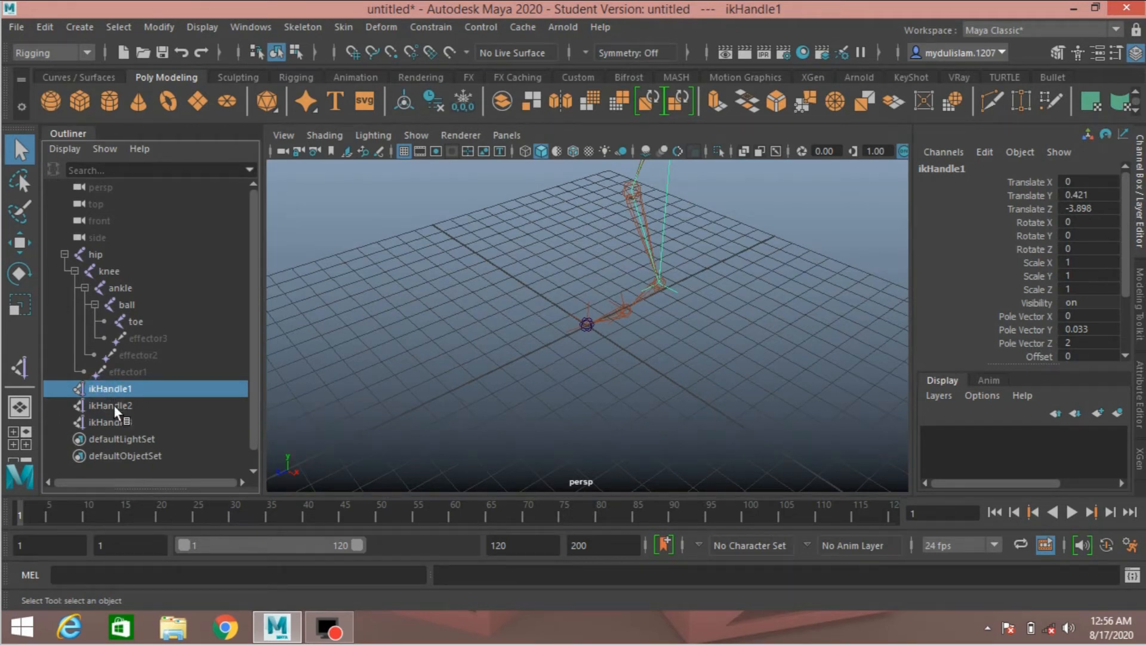
ctrl+click(114, 405)
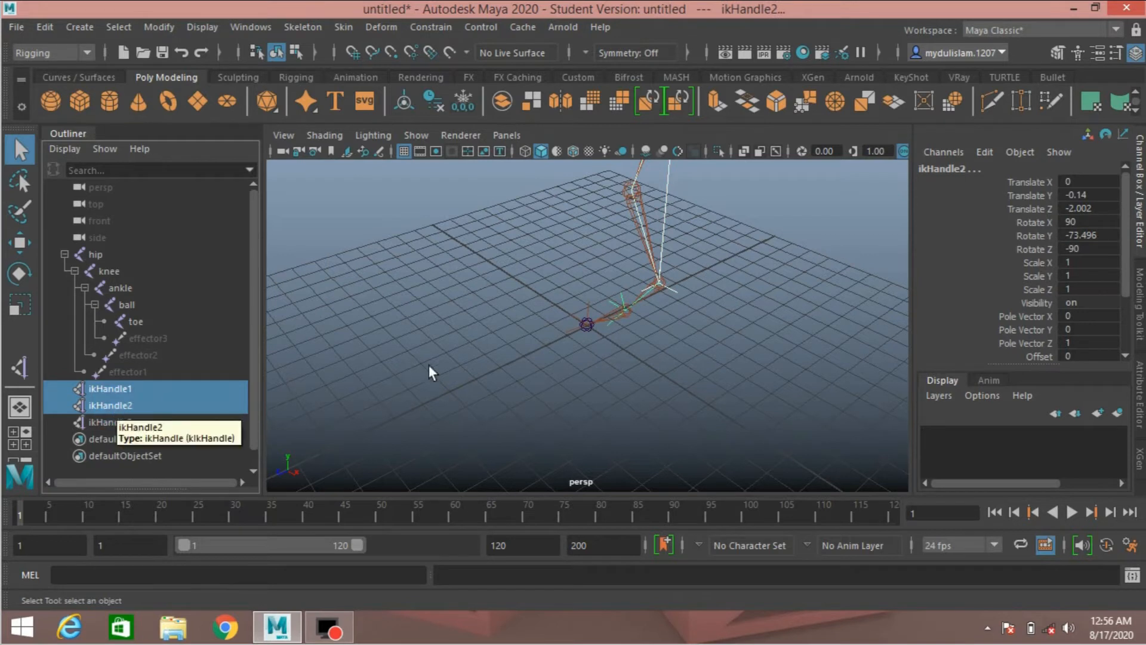
key(ctrl+g)
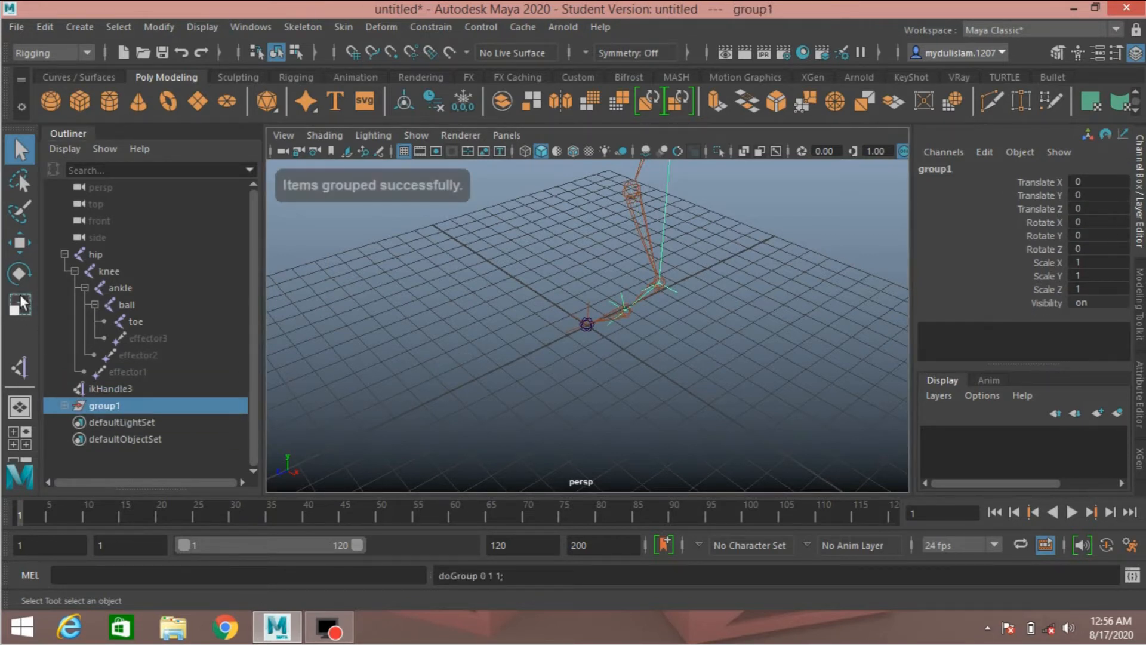
- Snap the pivot of the group holding ikHandle1 and ikHandle2 onto the ball joint
click(25, 249)
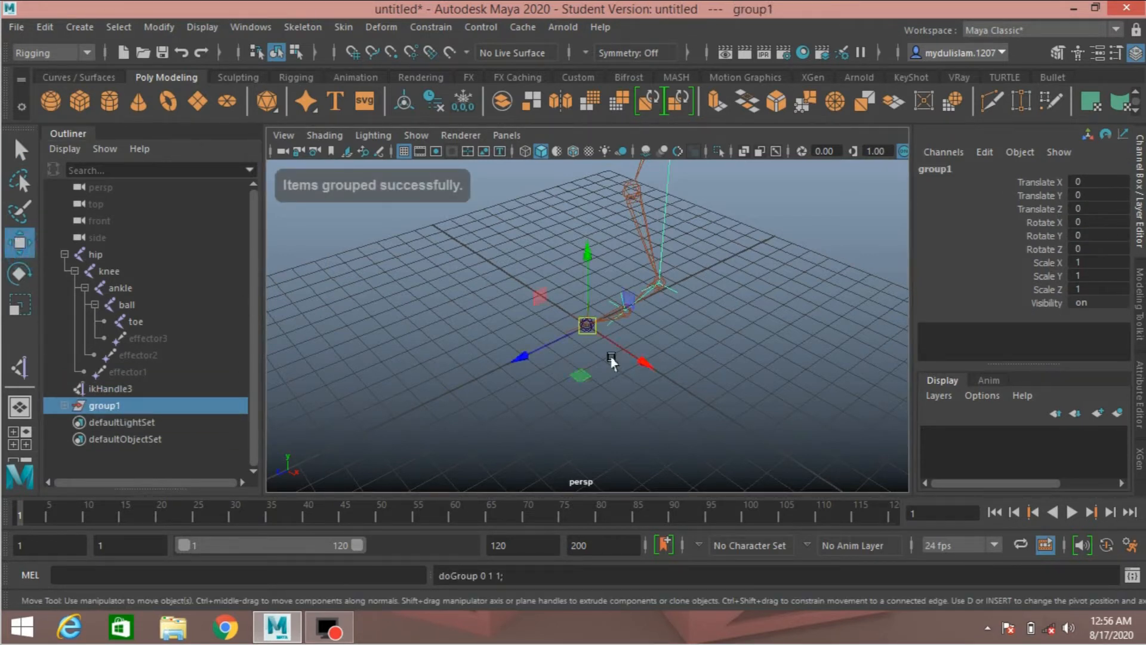
alt+middle_drag(588, 357, 558, 388)
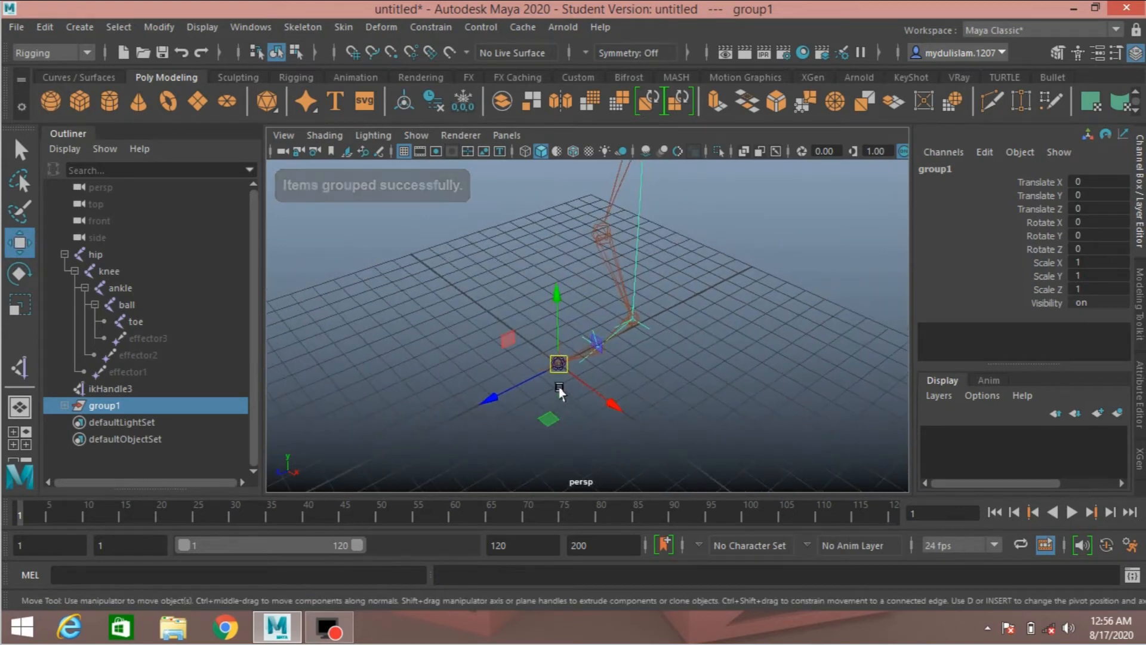
scroll(558, 387, up, 3)
alt+drag(559, 386, 553, 368)
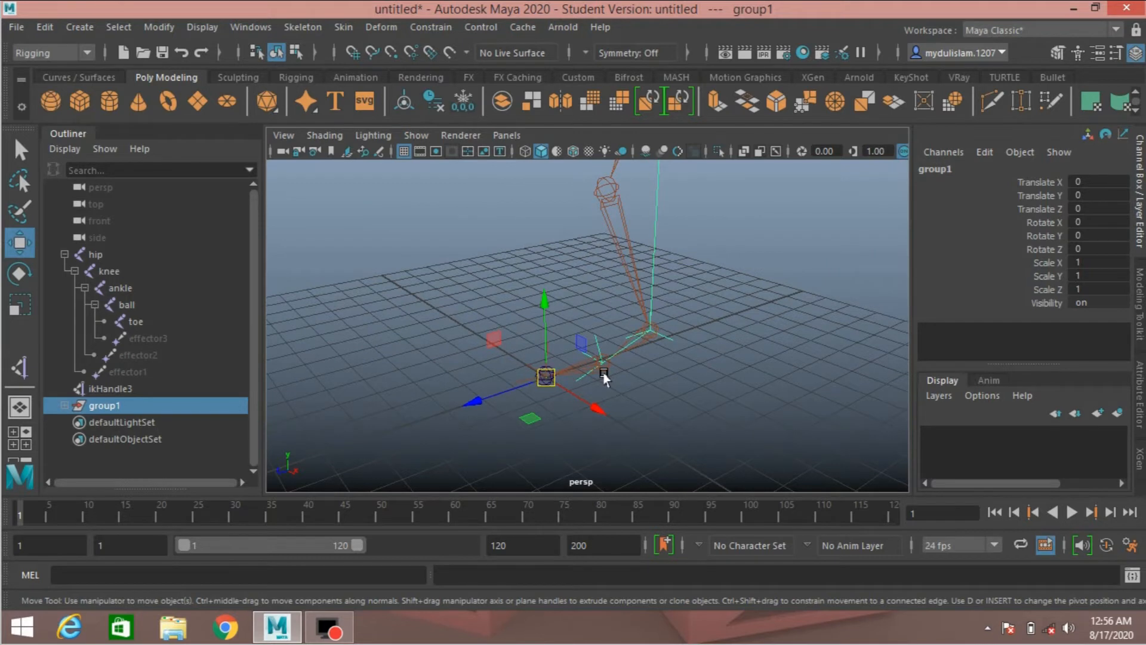
key(d)
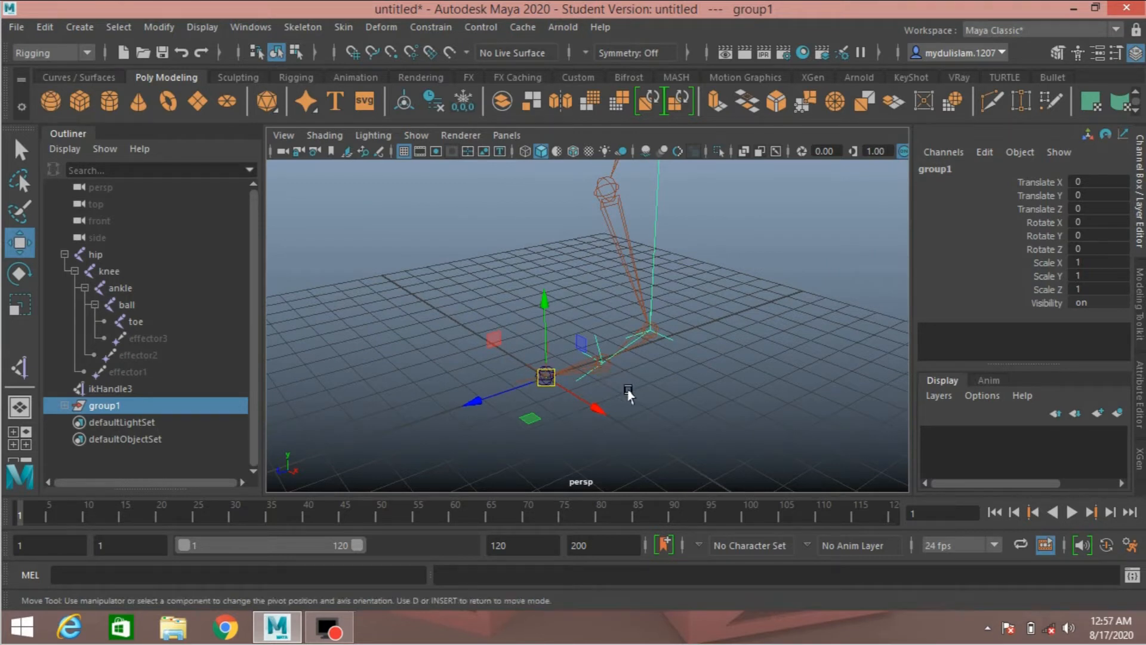
key(v)
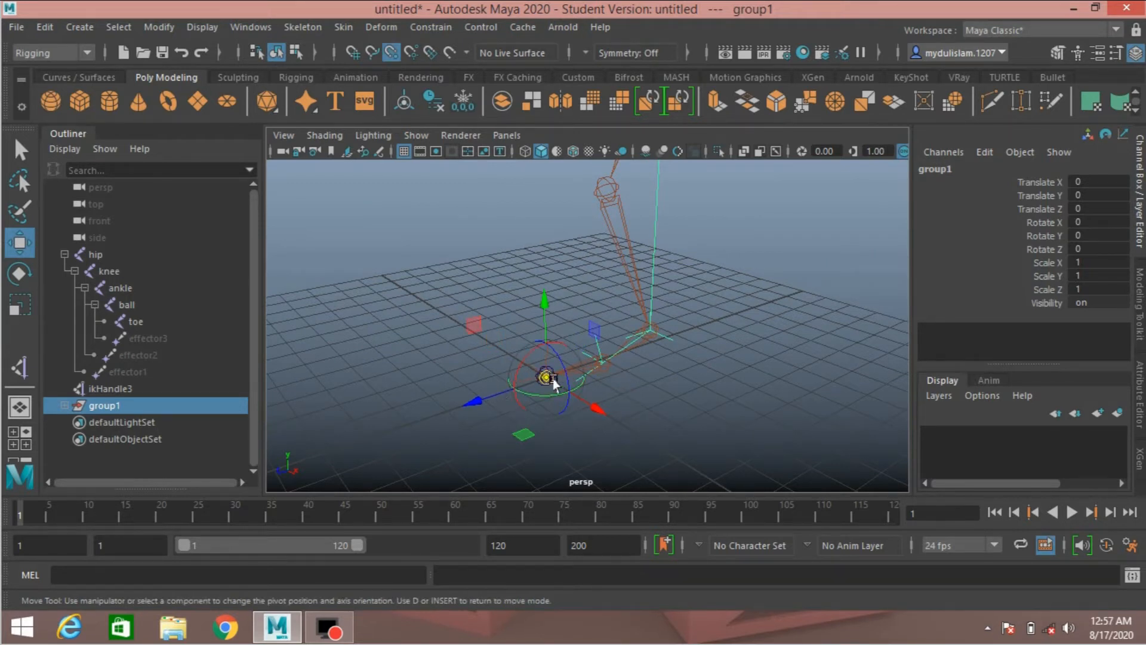
middle_drag(599, 373, 603, 365)
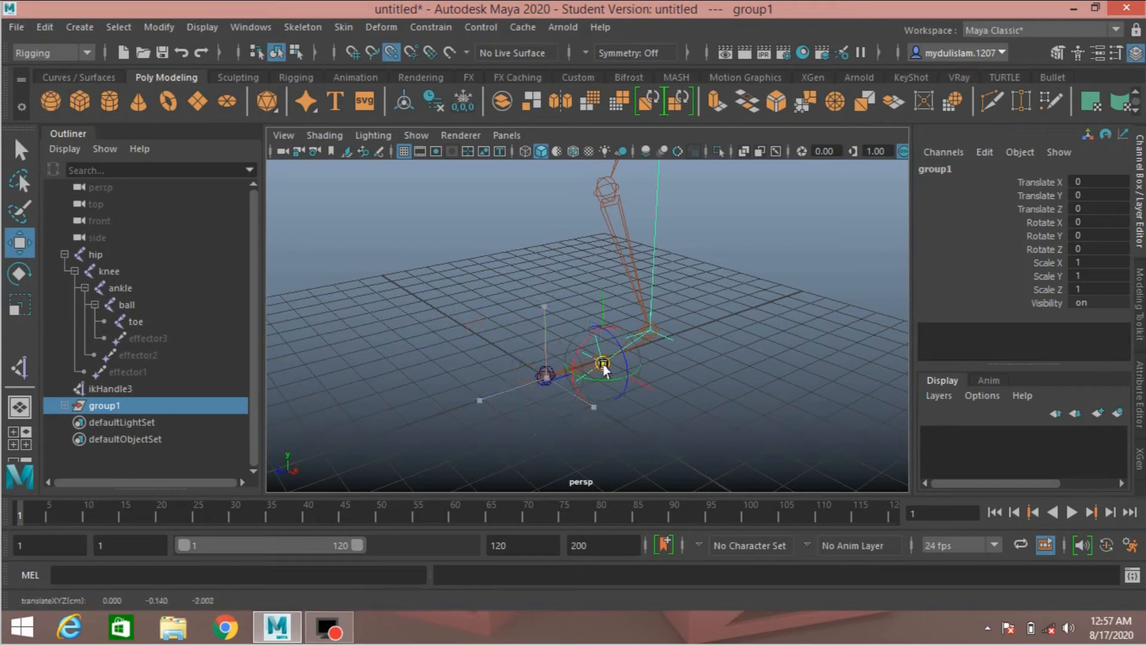
- Group ikHandle3 on its own, snap that group's pivot onto the ball joint and leave pivot editing
alt+drag(684, 363, 685, 365)
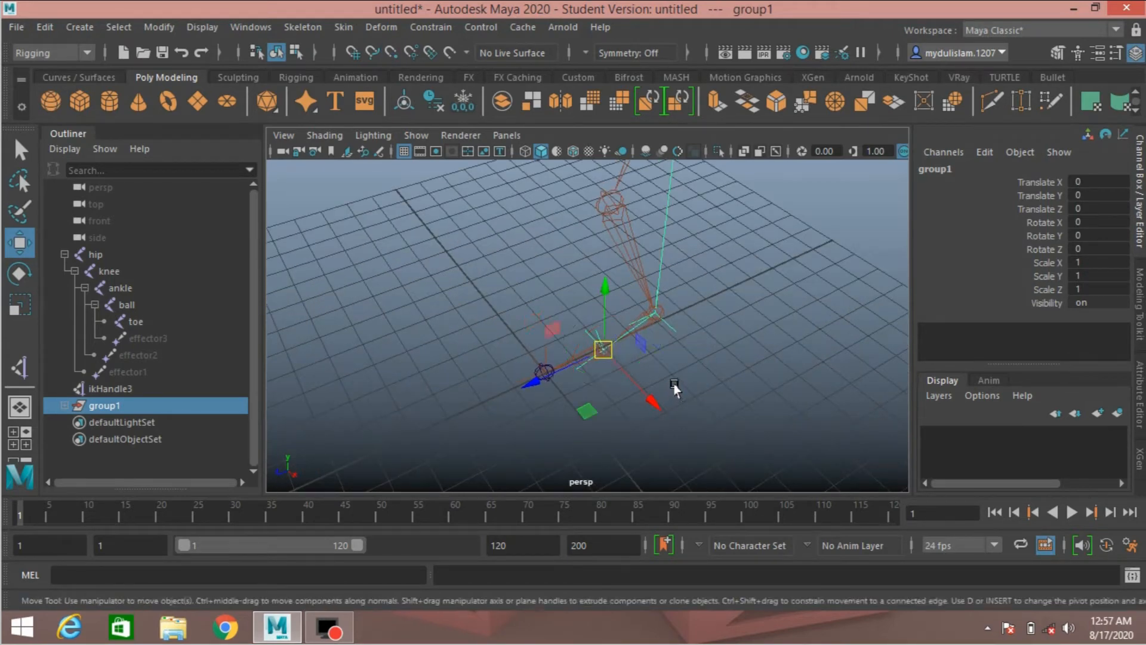
alt+drag(652, 402, 635, 402)
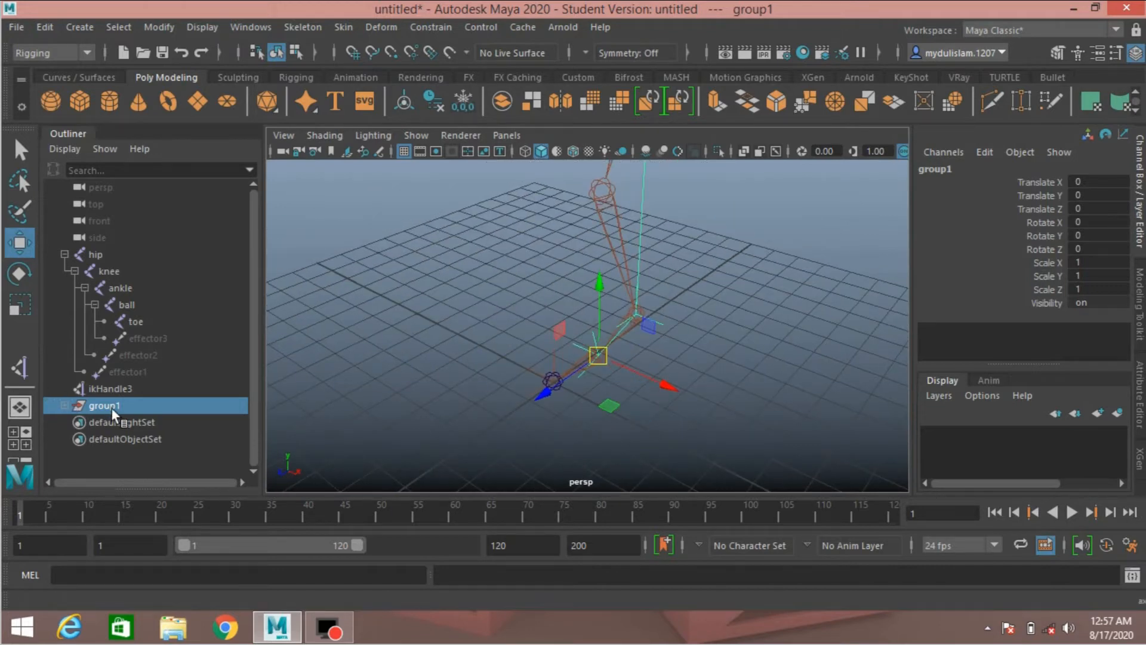
click(114, 389)
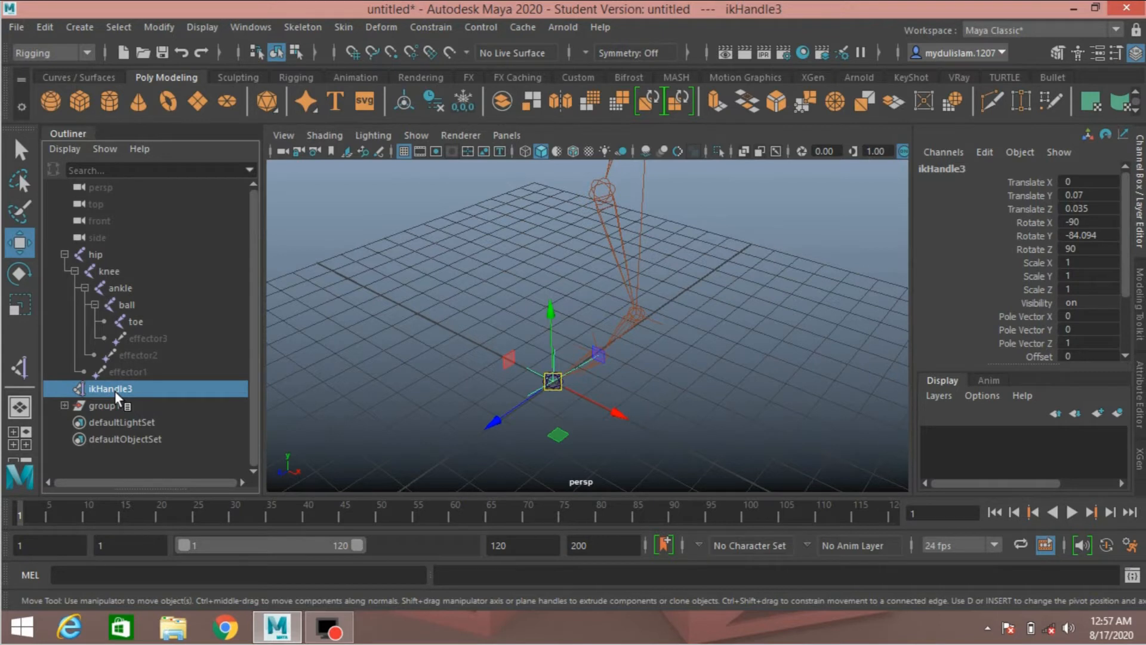
key(ctrl+g)
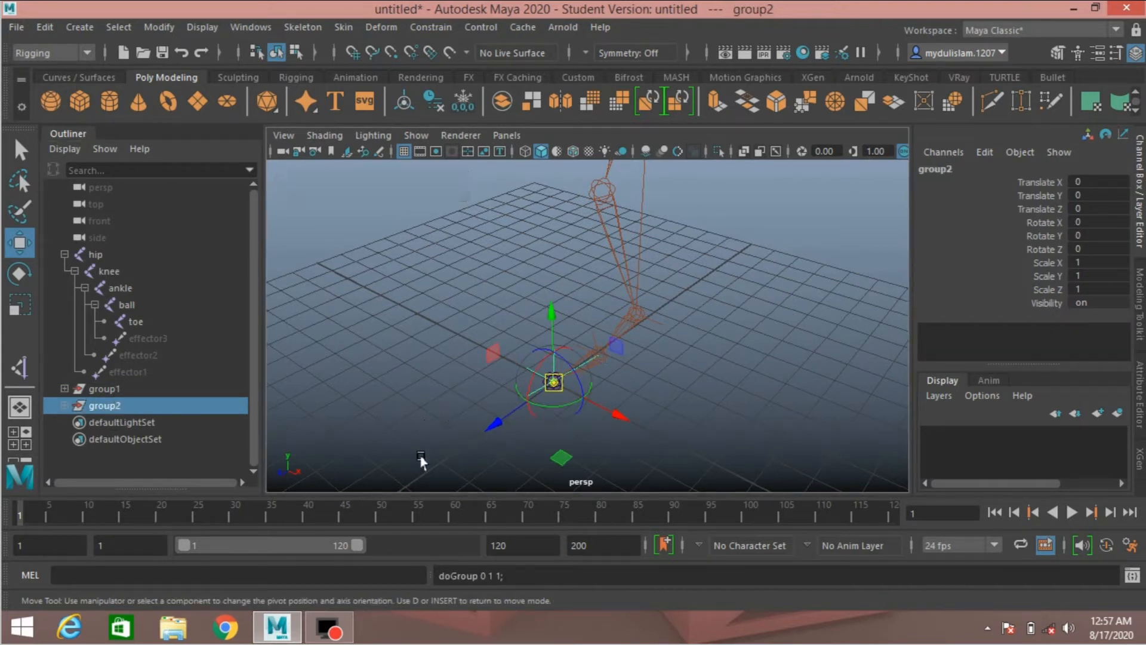
key(d)
key(v)
drag(550, 383, 596, 367)
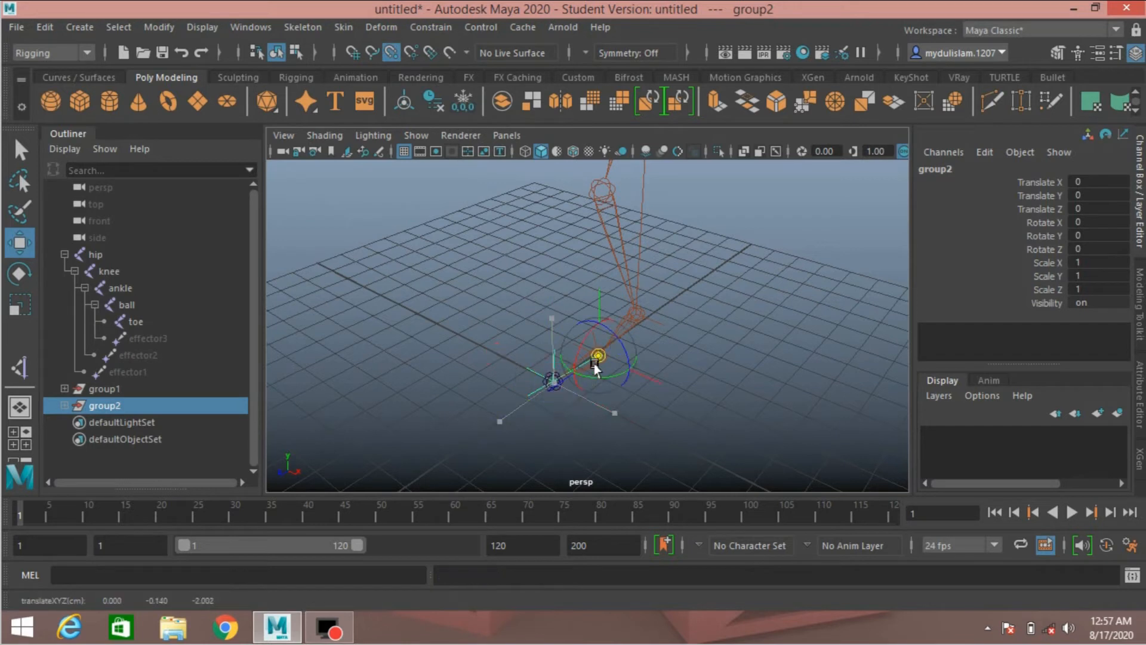
key(d)
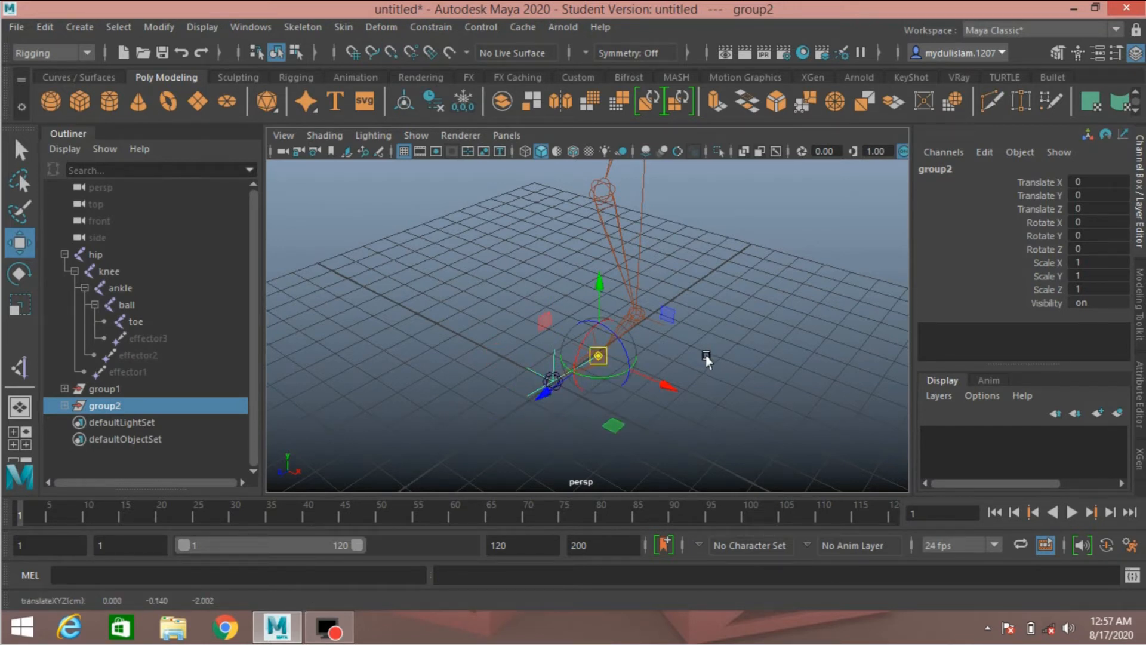
key(w)
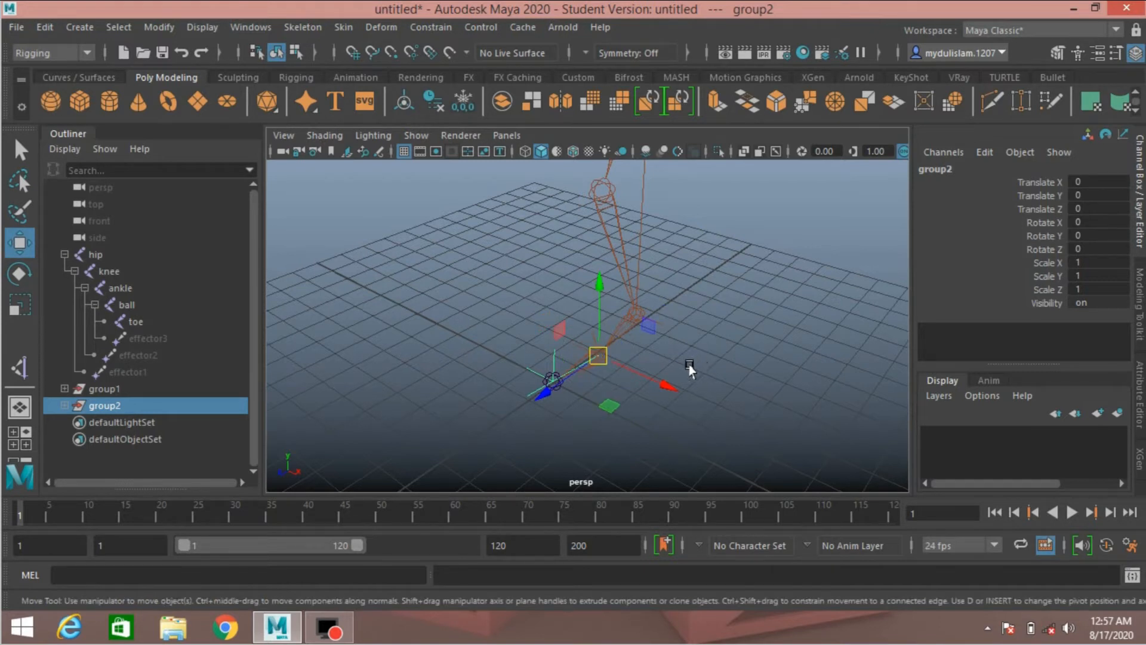
- Group group1 and group2 together and rename the new parent group ankle_pivot
click(106, 392)
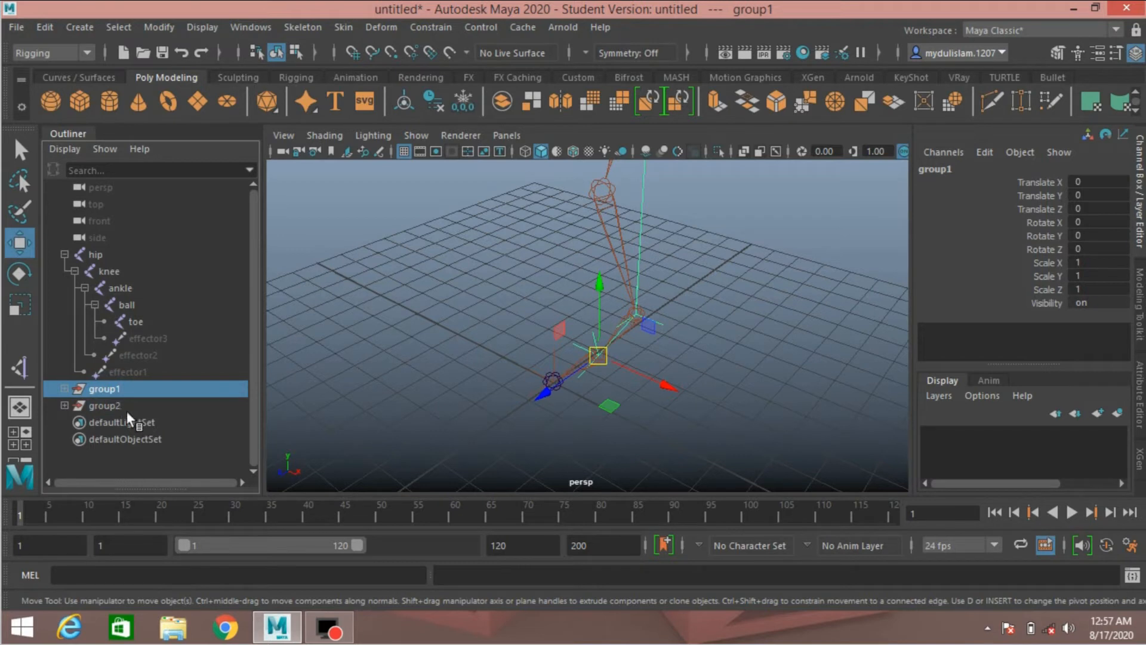
ctrl+click(127, 410)
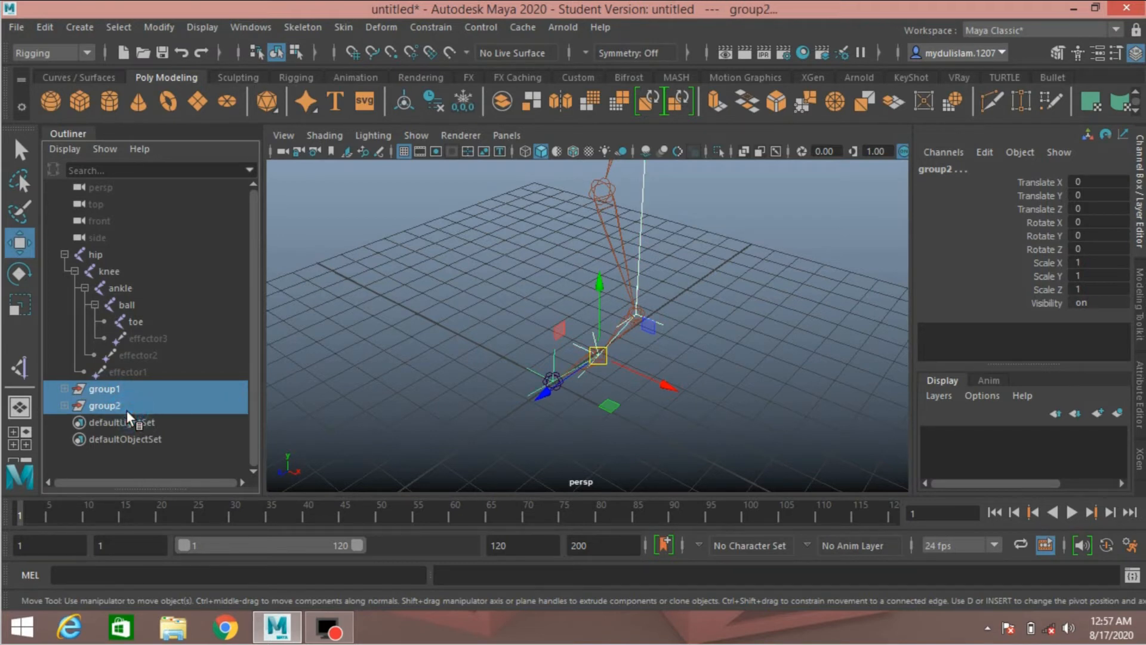
key(ctrl+g)
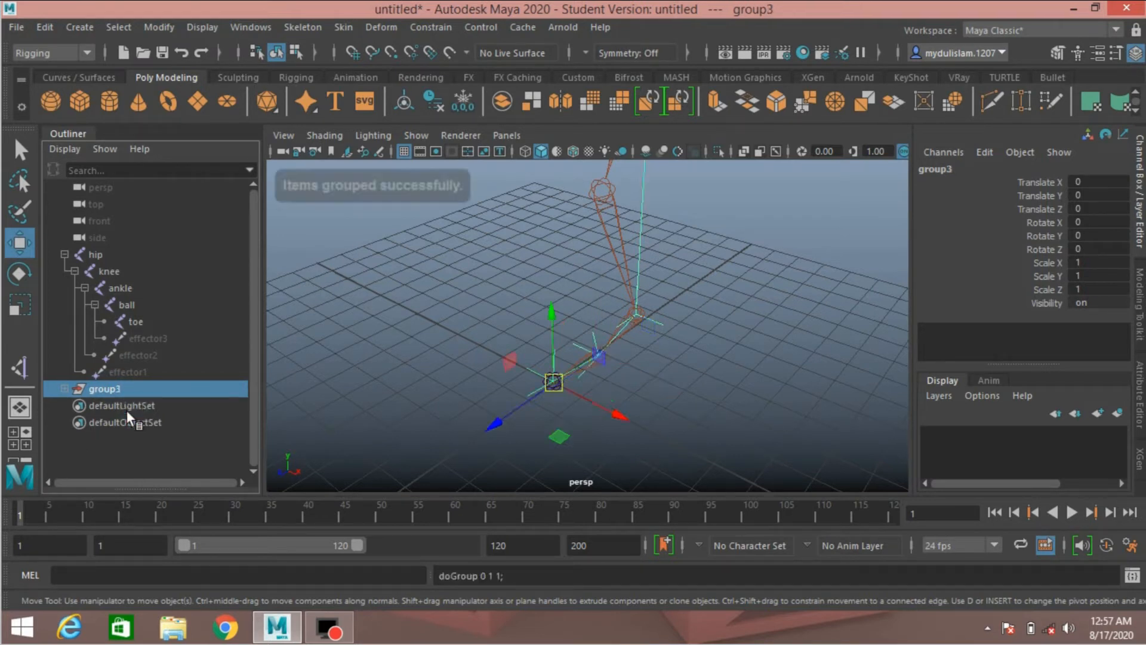
double_click(116, 389)
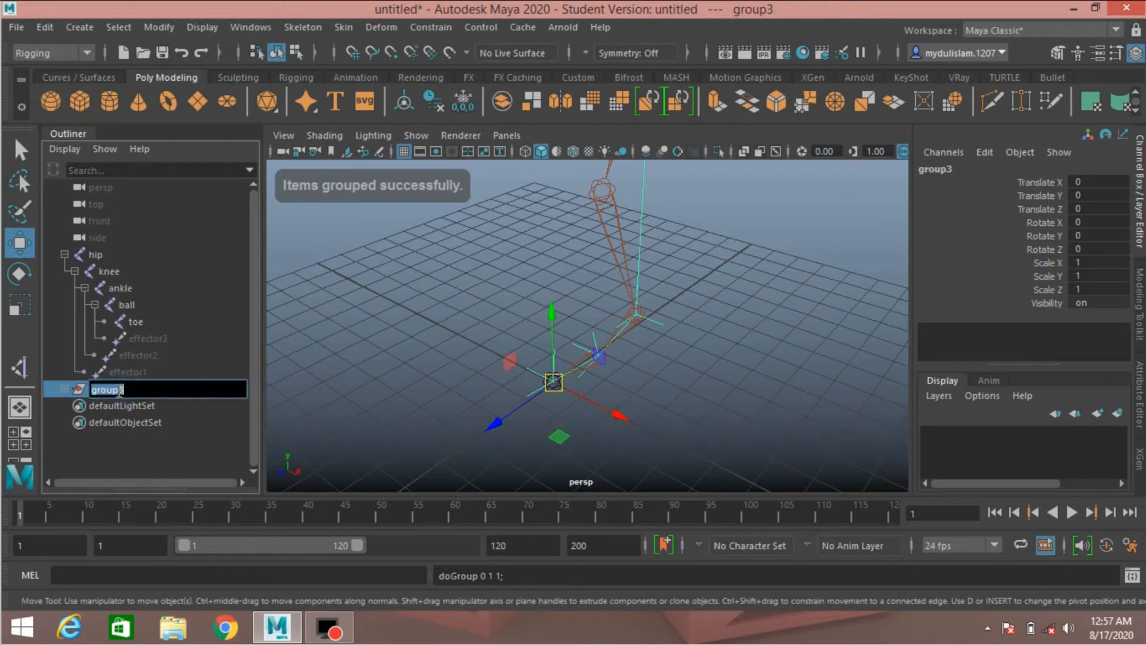
text(ankle pivot)
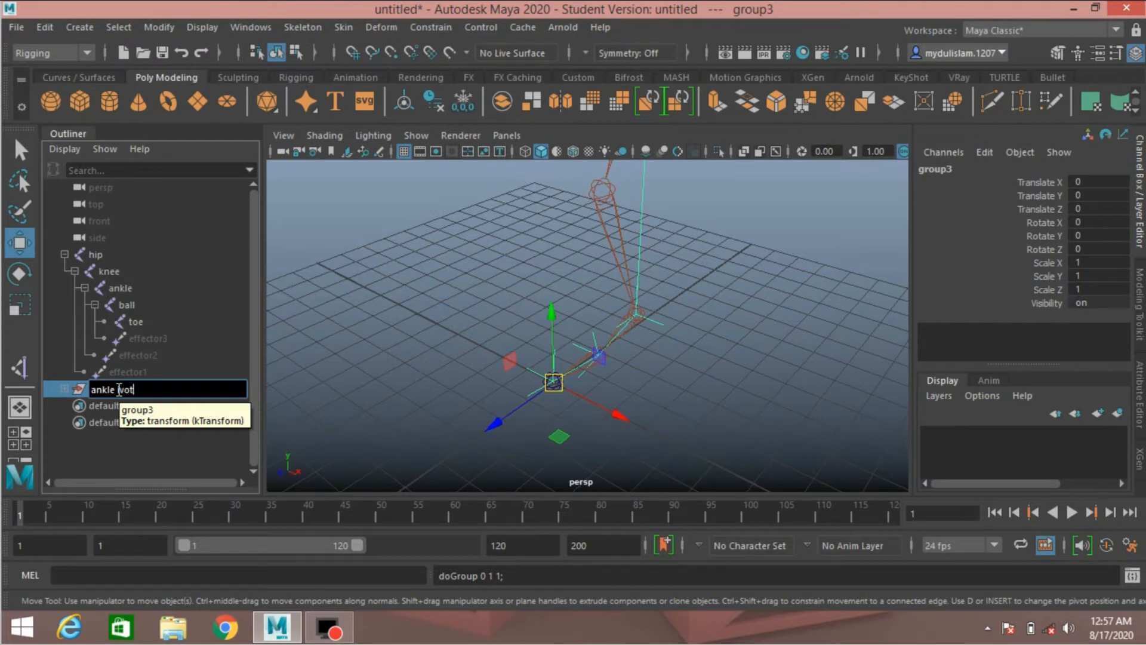
key(Return)
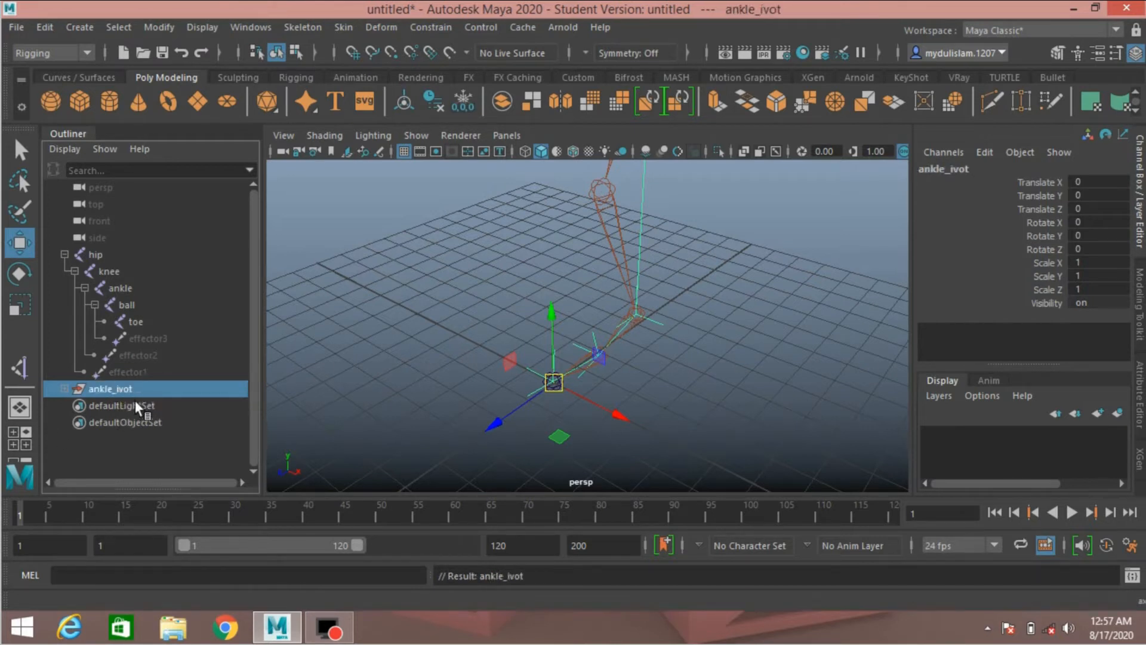
double_click(113, 388)
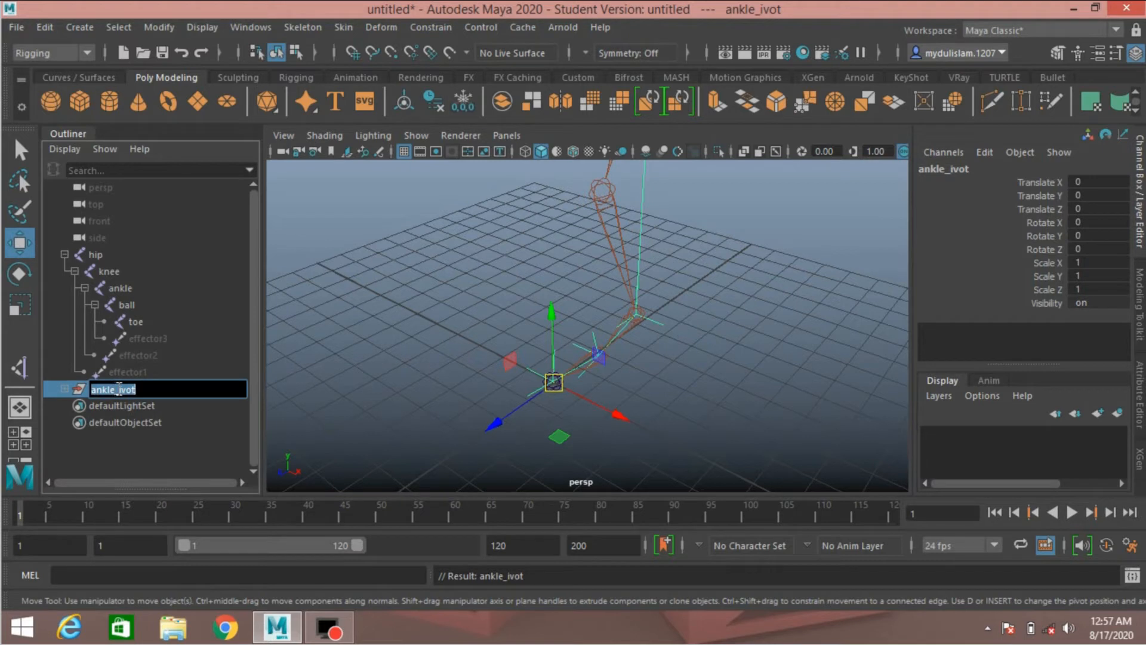
click(119, 389)
text(p)
key(Return)
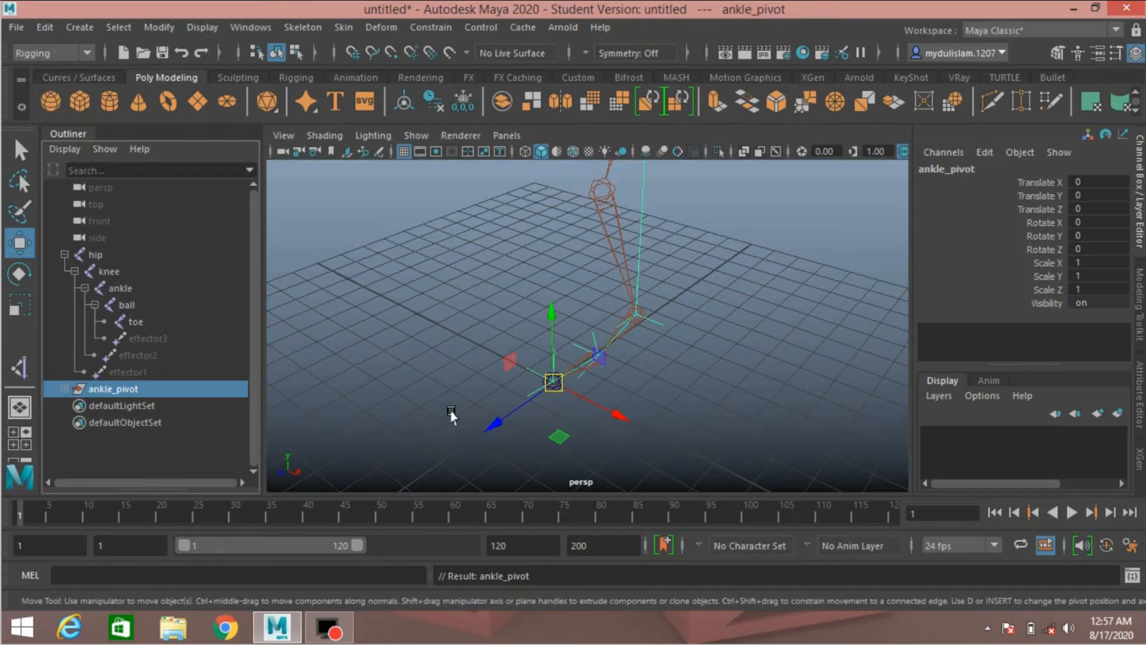
- Snap the pivot of the ankle_pivot group onto the toe joint
alt+drag(500, 400, 488, 413)
key(d)
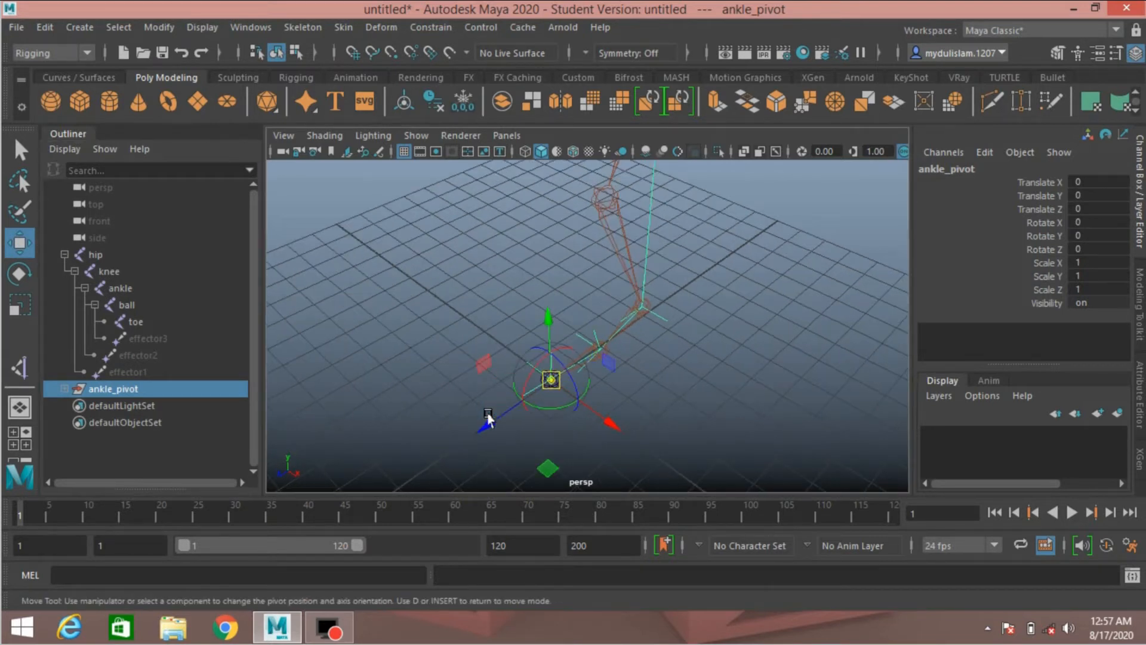
click(488, 417)
key(v)
drag(551, 386, 553, 376)
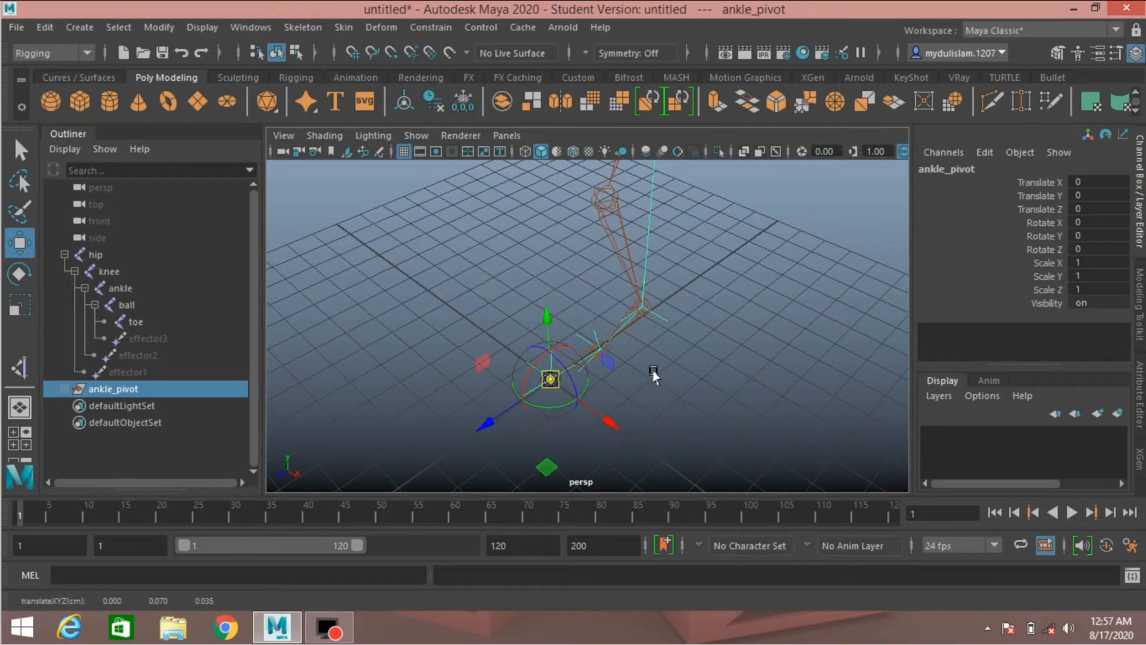
- Create a NURBS circle and scale it uniformly to about 2.387
alt+drag(672, 408, 545, 377)
scroll(543, 375, down, 5)
alt+middle_drag(530, 342, 507, 368)
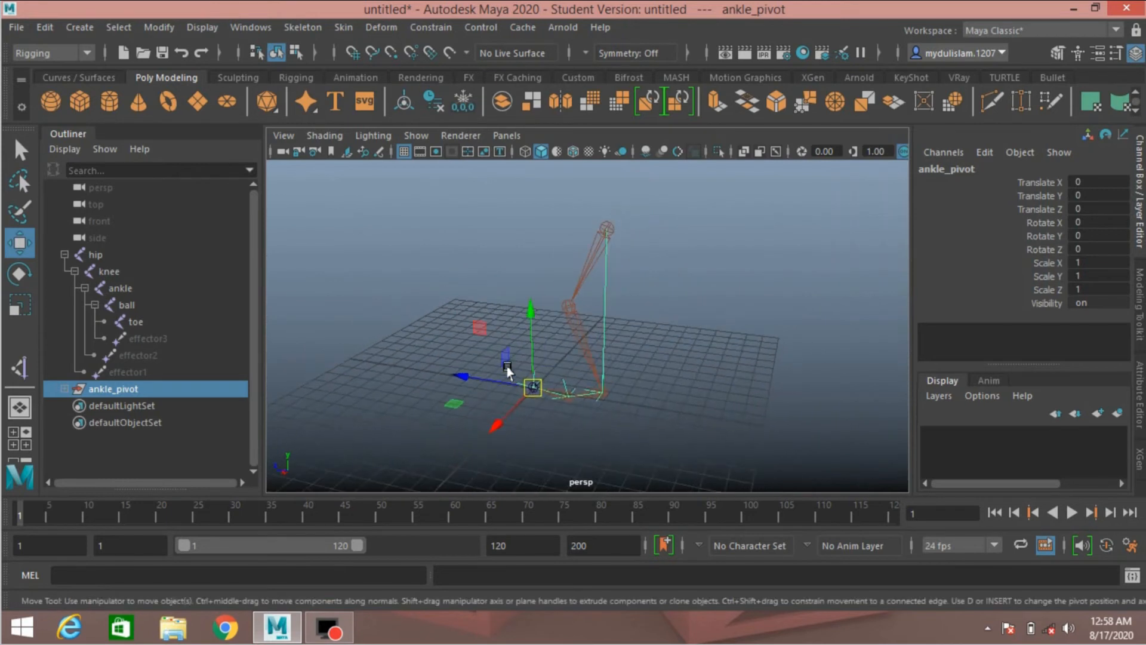
click(78, 26)
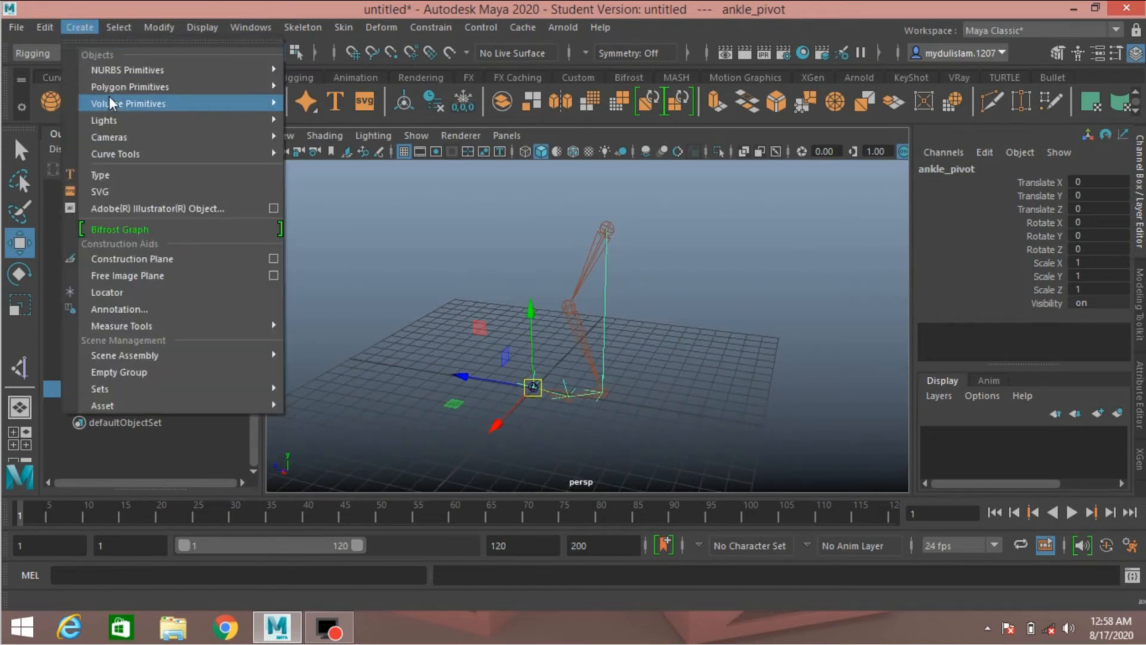
mouse_move(172, 71)
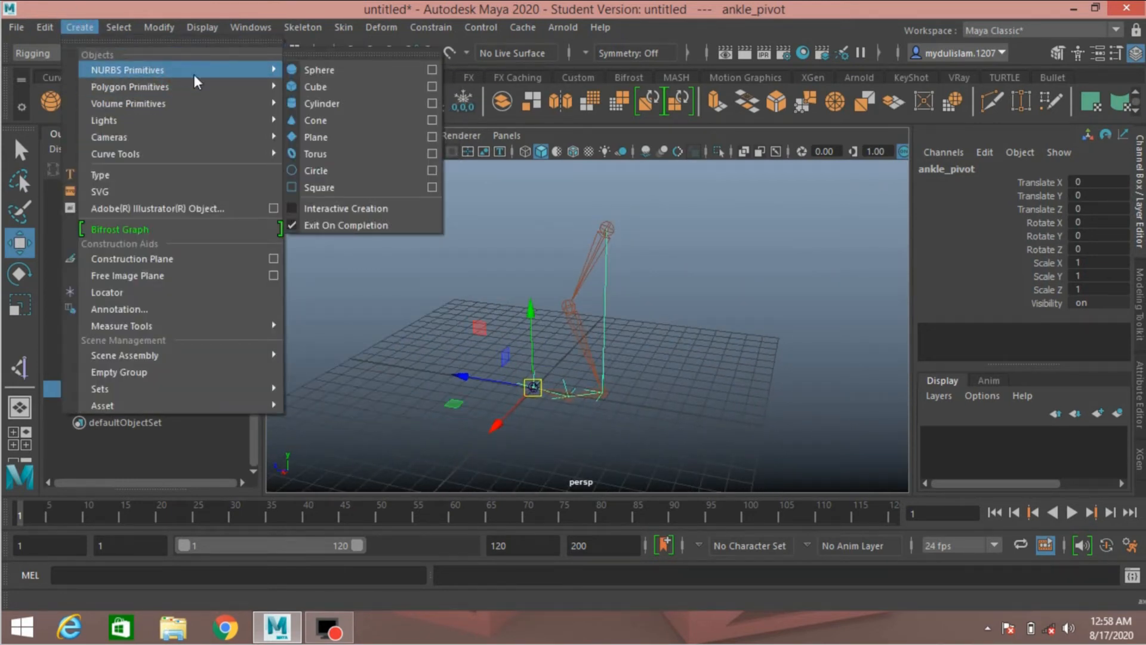
click(338, 171)
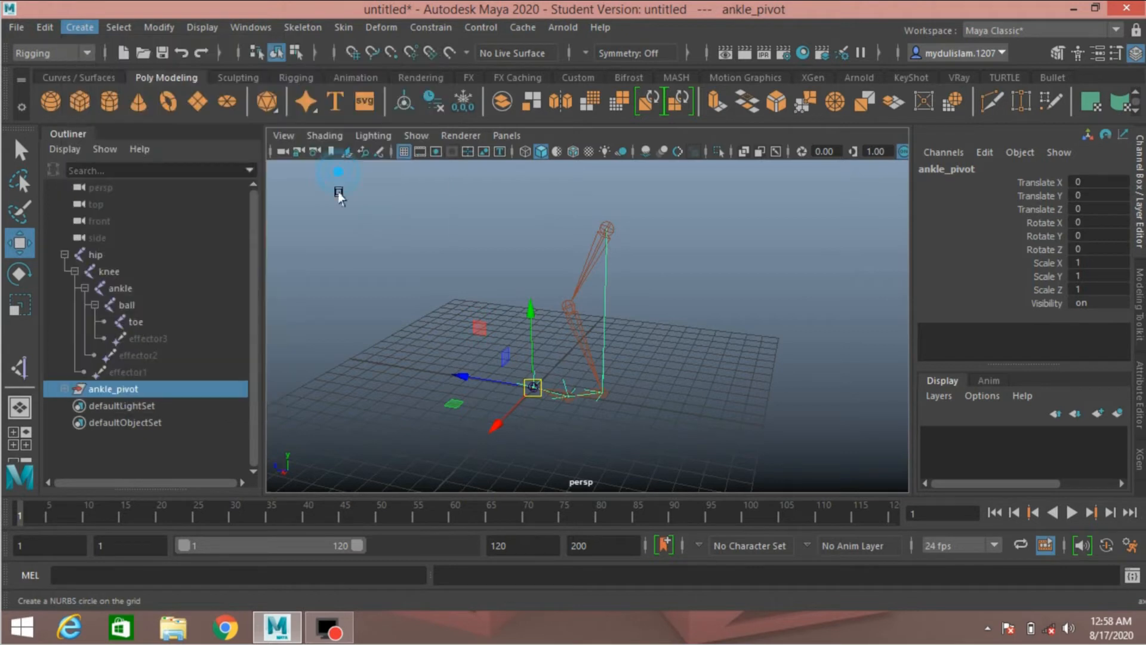
click(18, 305)
drag(533, 391, 573, 393)
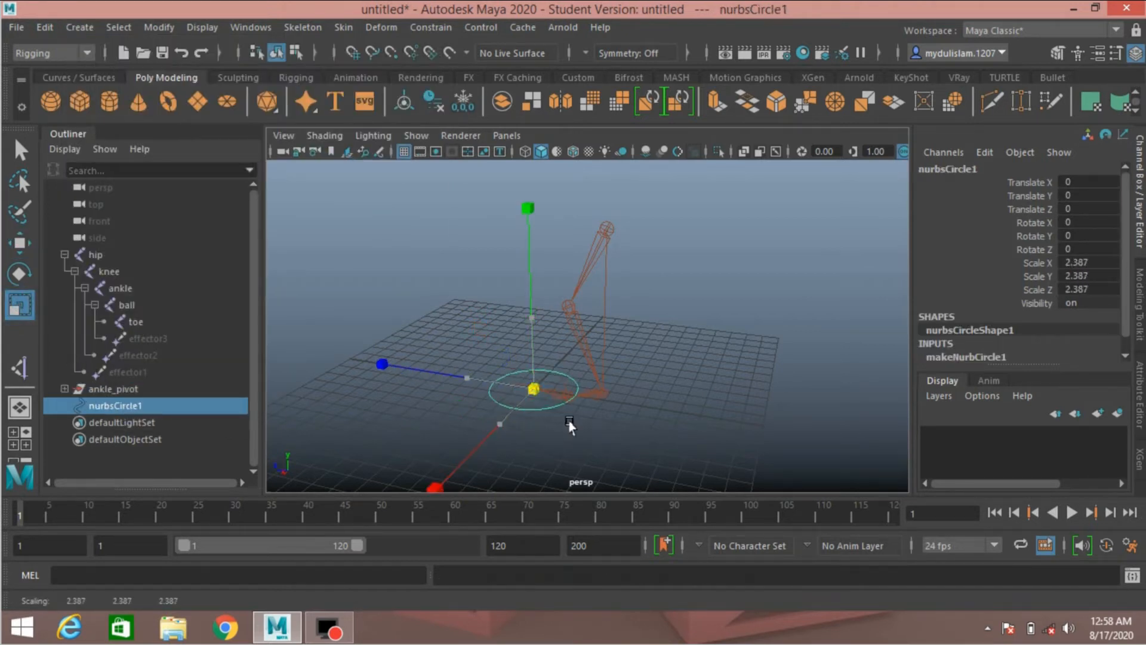
- Move the circle to about -1.9 in Z and slightly into negative X so it surrounds the foot joints
click(9, 244)
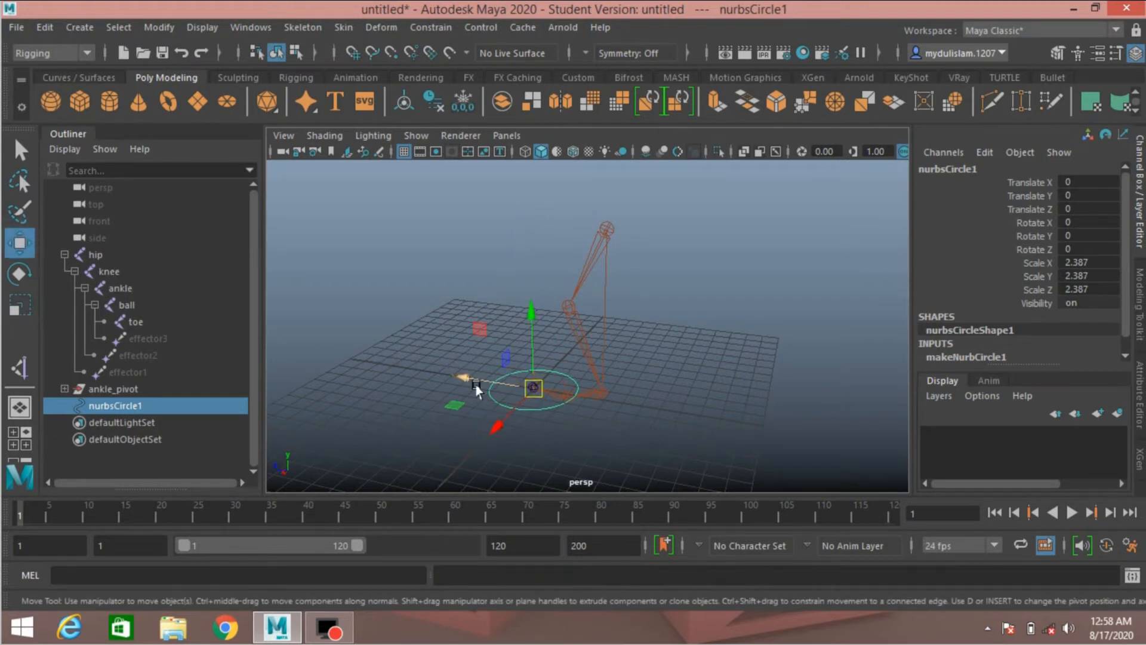
drag(465, 377, 487, 396)
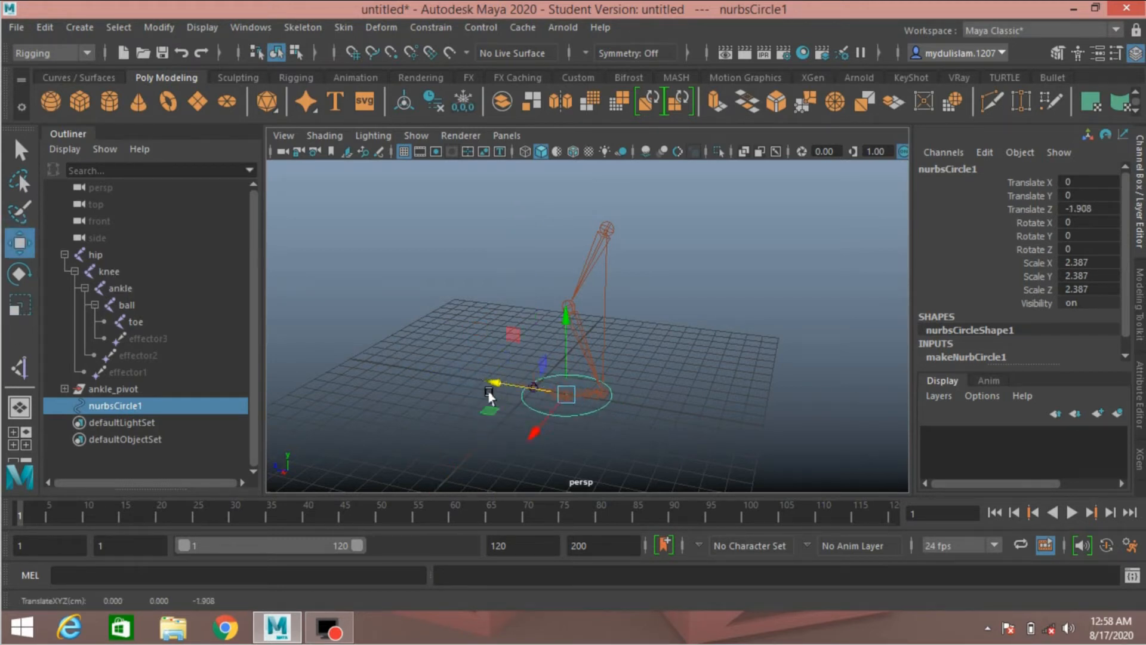
alt+drag(721, 388, 485, 319)
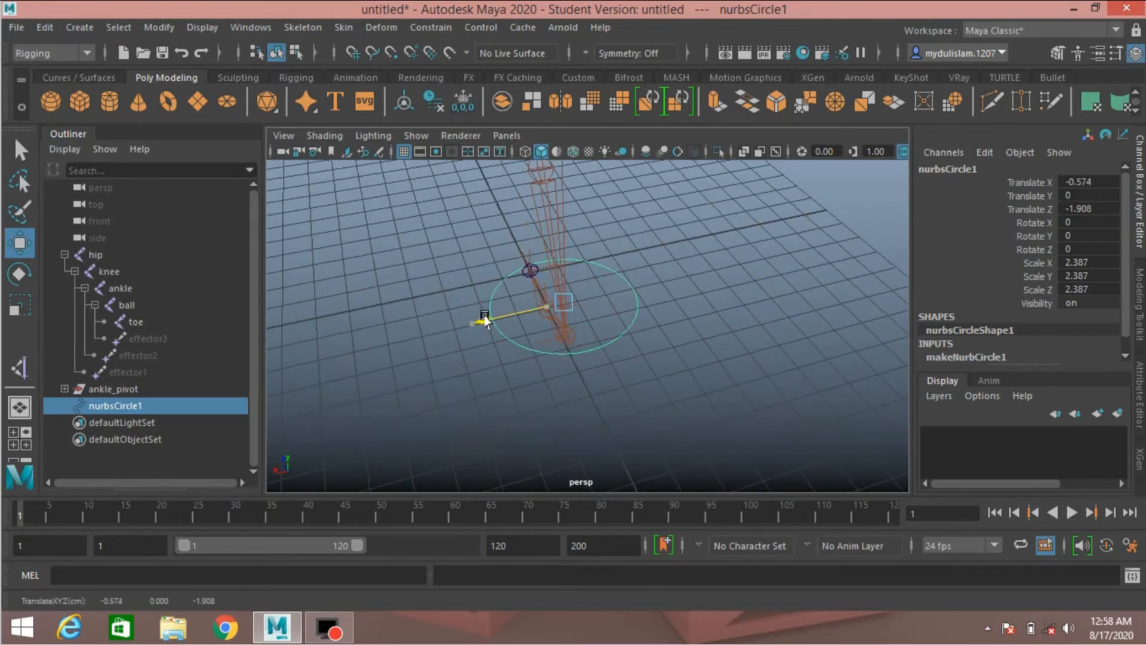
- Pull one side control vertex of the circle inward toward the foot to form a dent, and return to object selection
click(1056, 53)
click(982, 192)
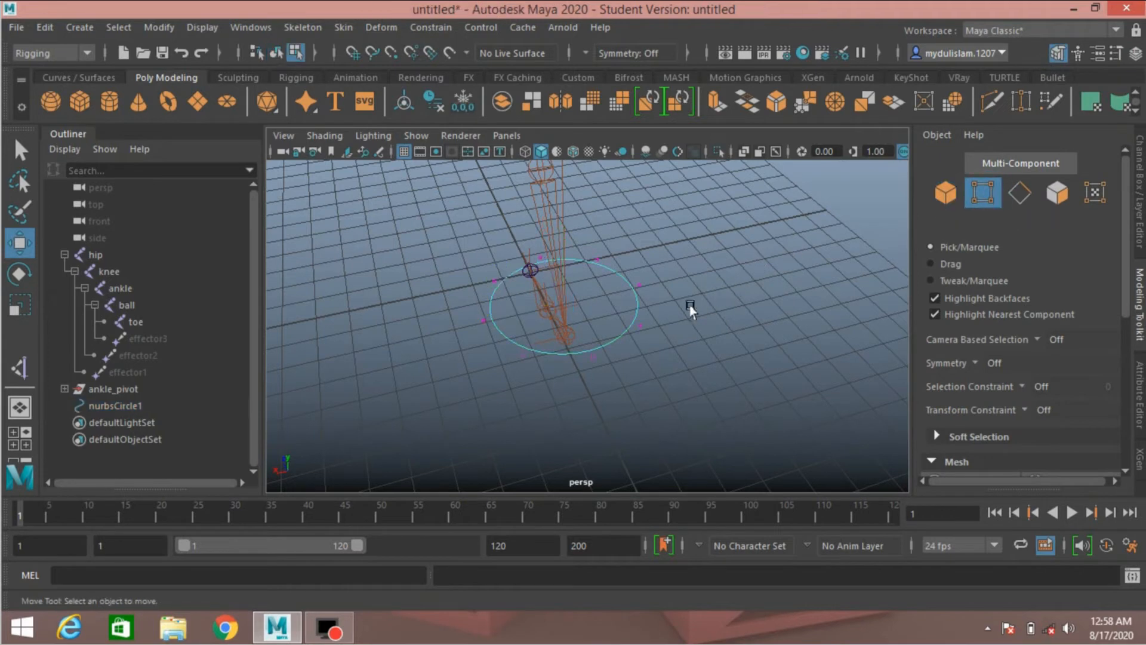
drag(691, 312, 567, 303)
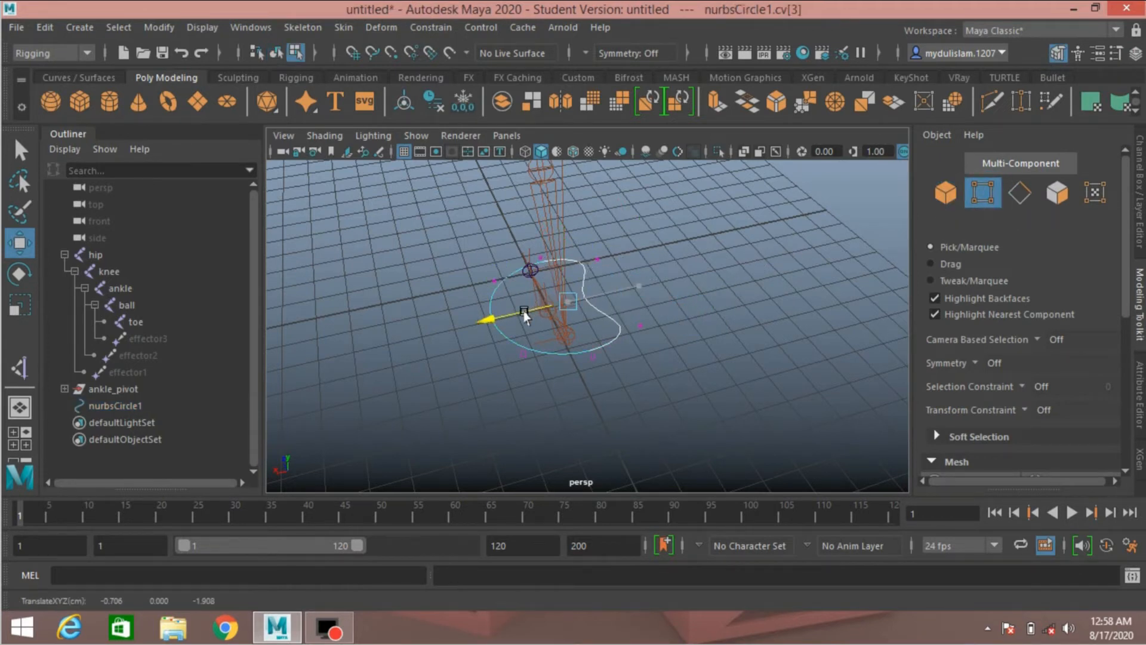
click(945, 192)
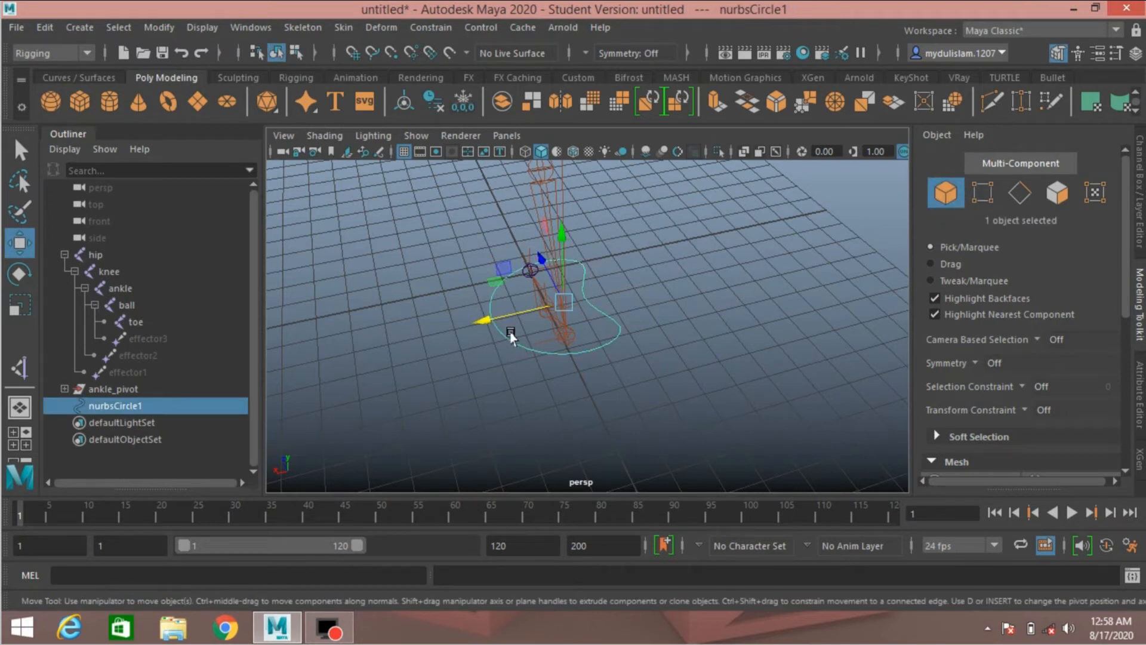
- Freeze the transformations of nurbsCircle1 and parent ankle_pivot under it
click(159, 27)
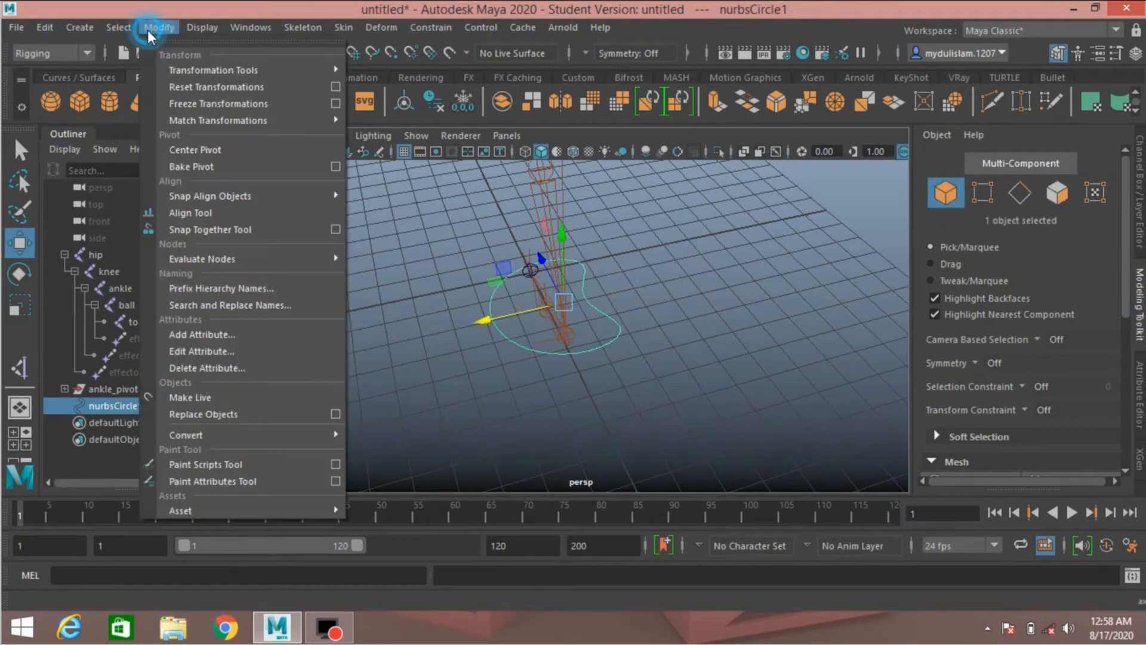
click(187, 108)
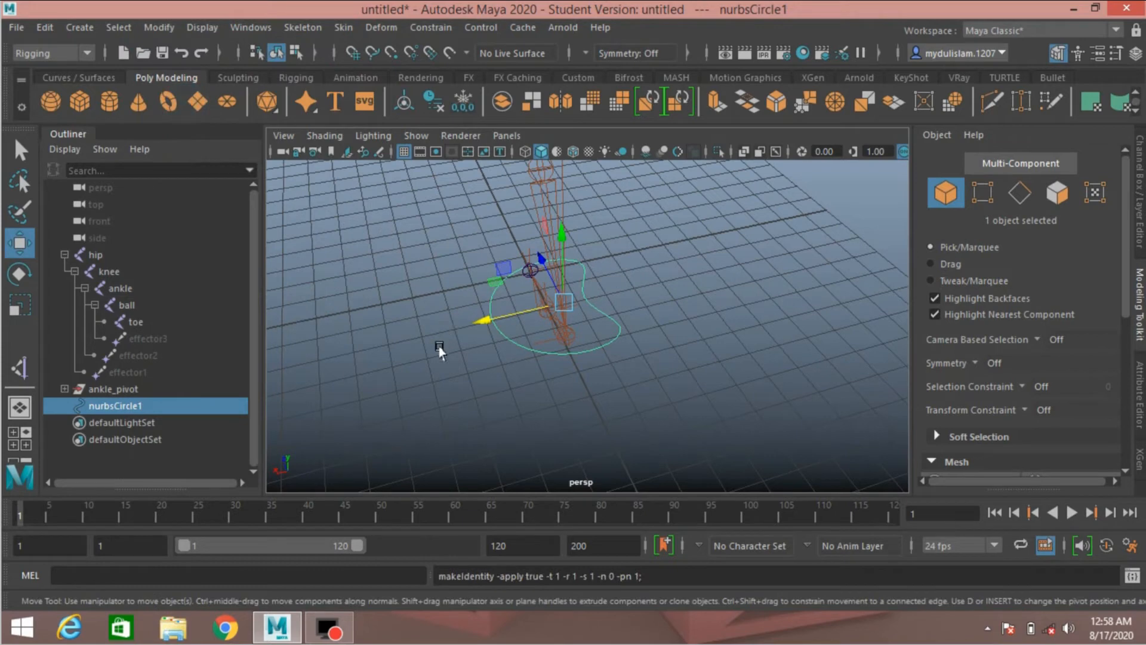
alt+drag(440, 345, 497, 301)
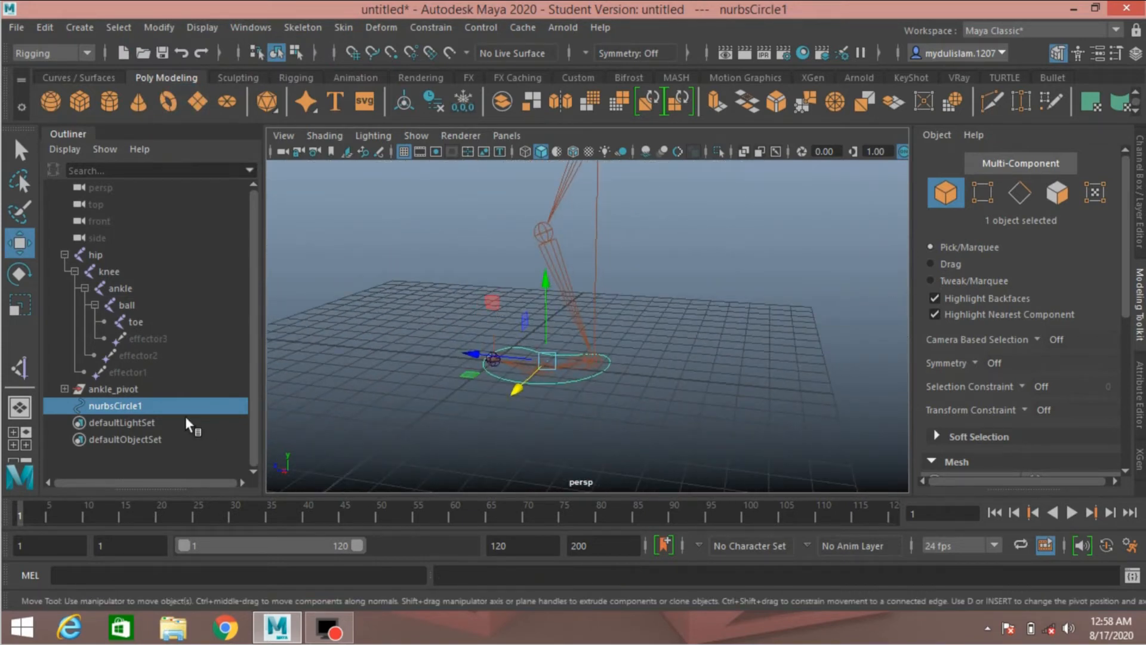
click(116, 388)
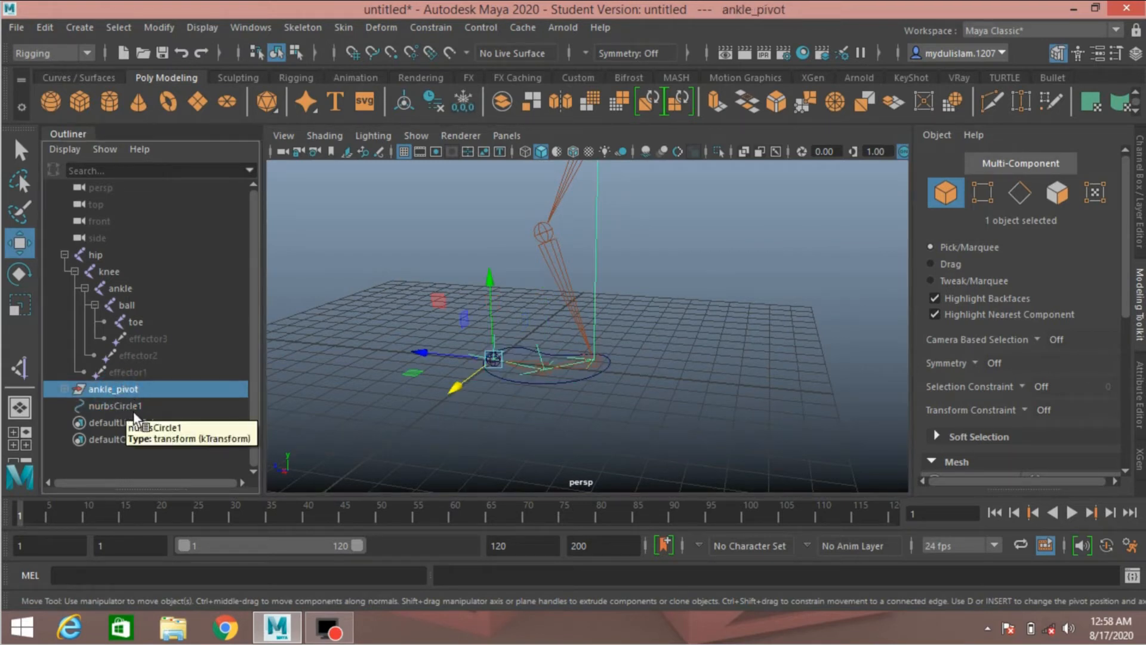
ctrl+click(134, 412)
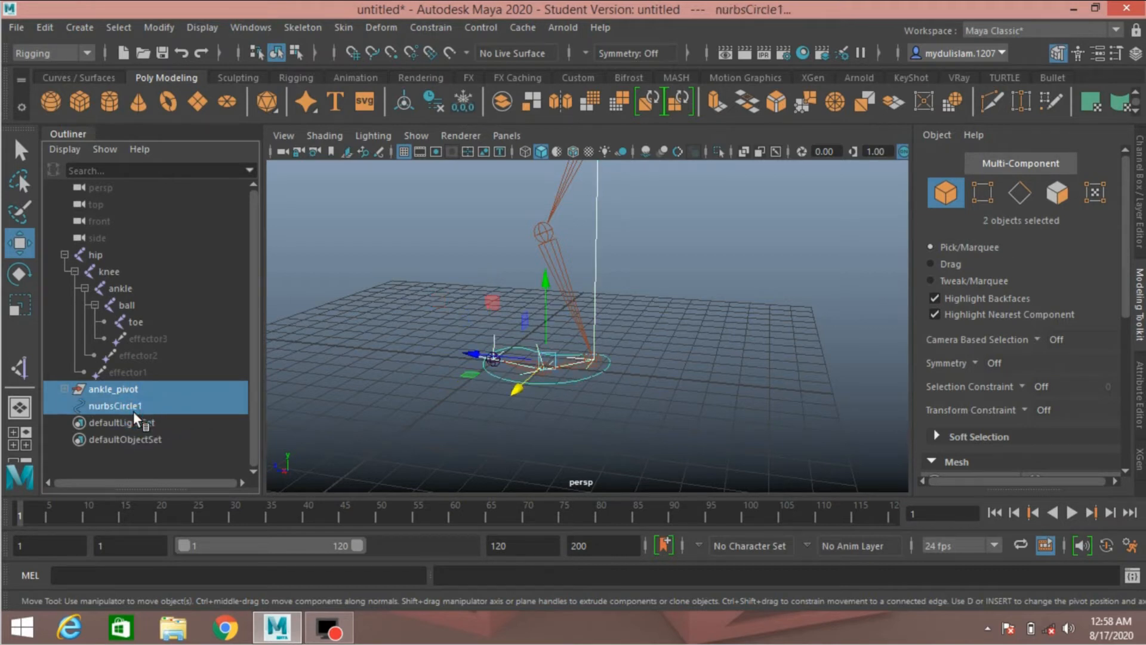
key(p)
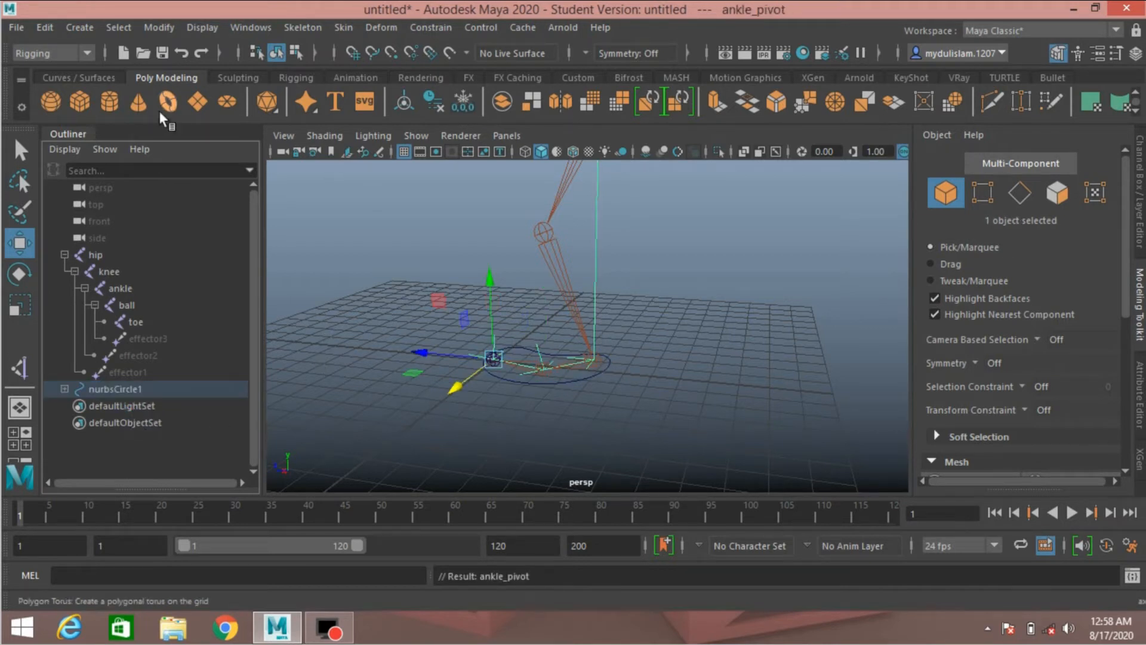
- Create a polygon cube and place it in front of the knee, about 4.8 up in Y and 1.9 forward in Z
click(76, 101)
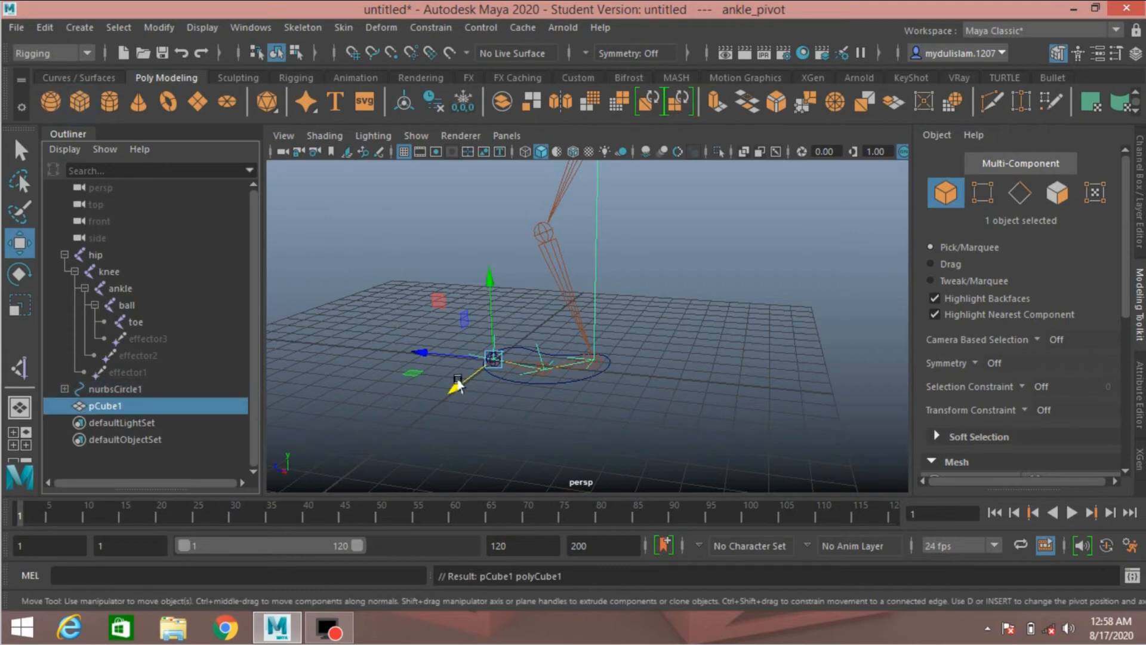
alt+drag(430, 357, 469, 371)
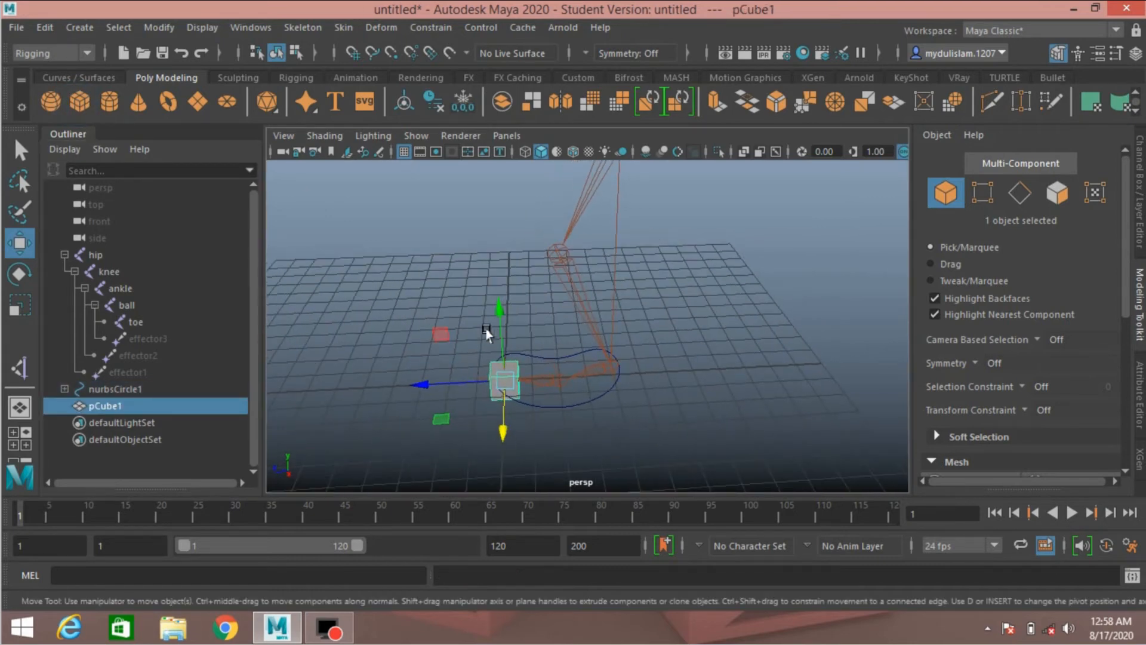
drag(497, 315, 500, 181)
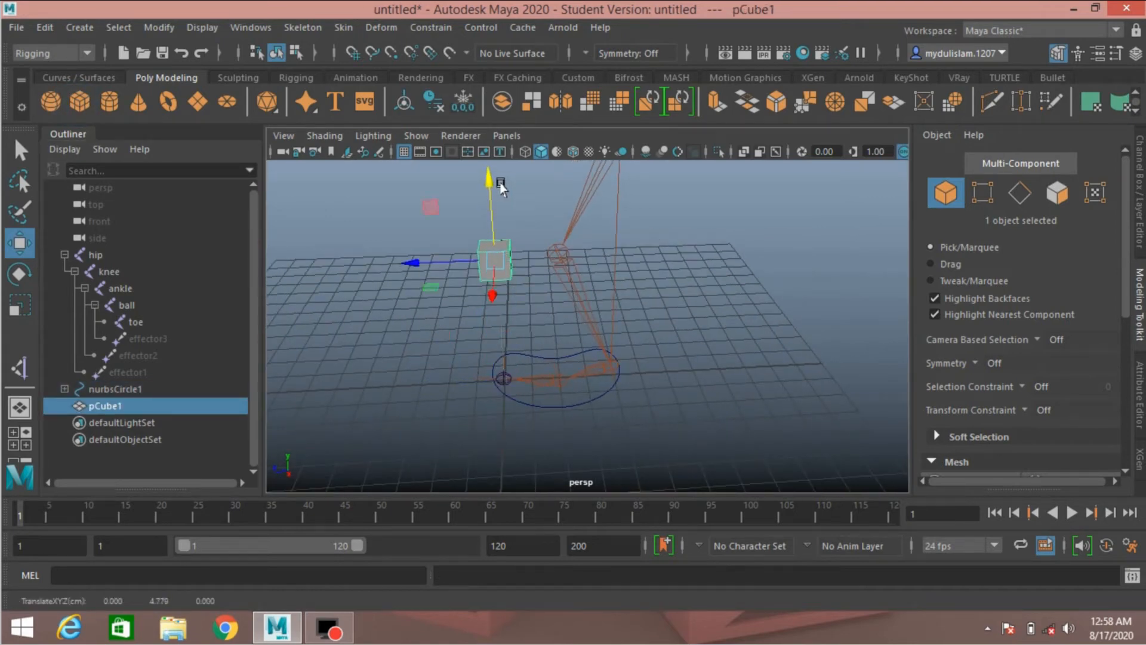
drag(428, 269, 373, 274)
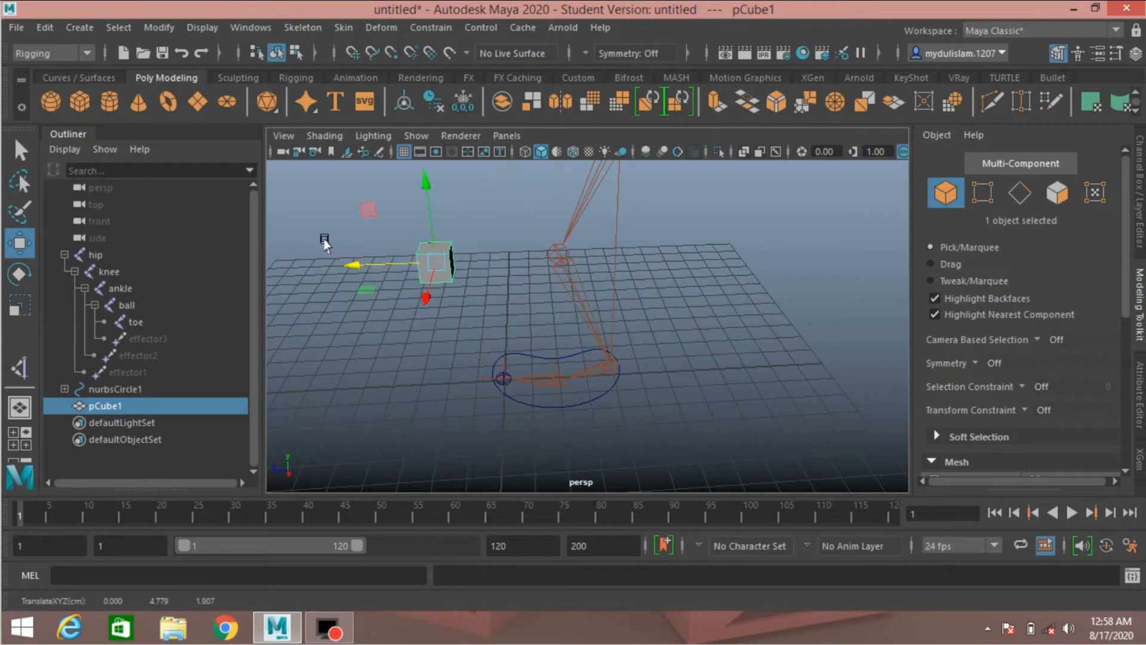
- Freeze the cube's transformations and apply a Pole Vector constraint from pCube1 to ikHandle1
click(158, 27)
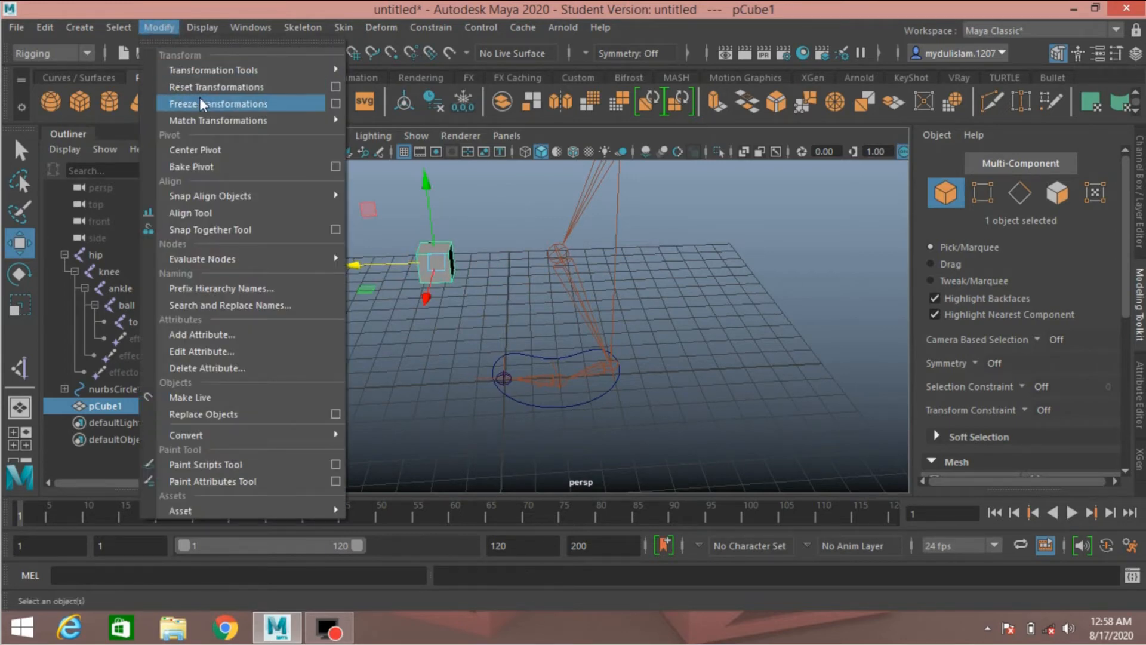
click(221, 103)
alt+drag(441, 285, 480, 361)
alt+middle_drag(480, 361, 493, 305)
scroll(493, 305, up, 4)
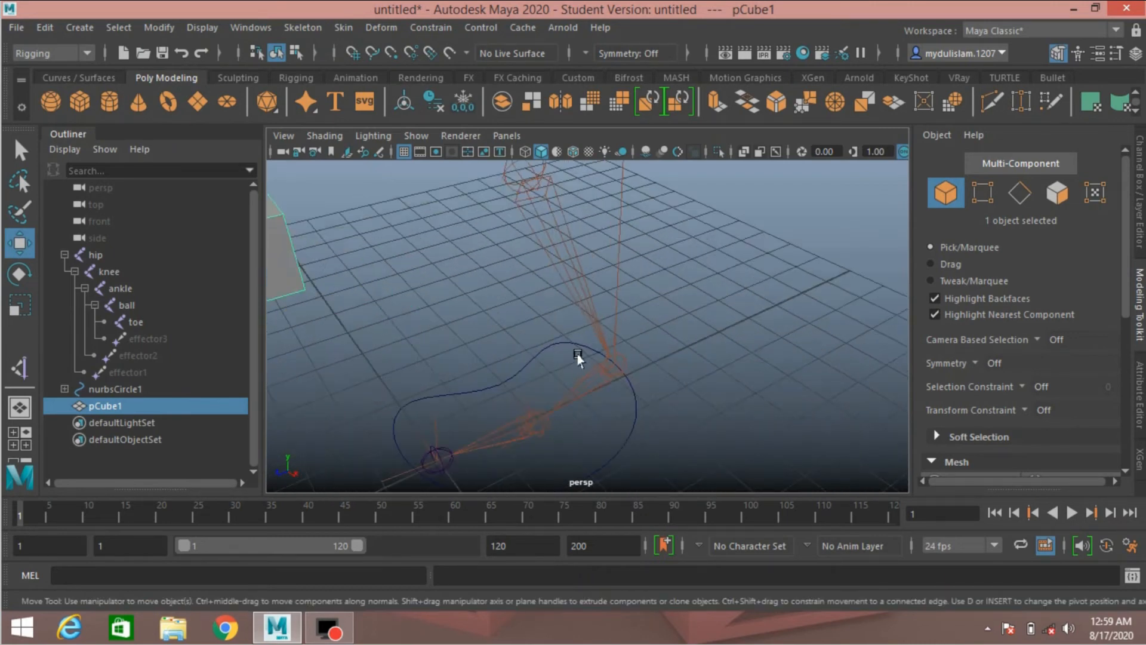
drag(693, 427, 635, 345)
scroll(430, 385, down, 4)
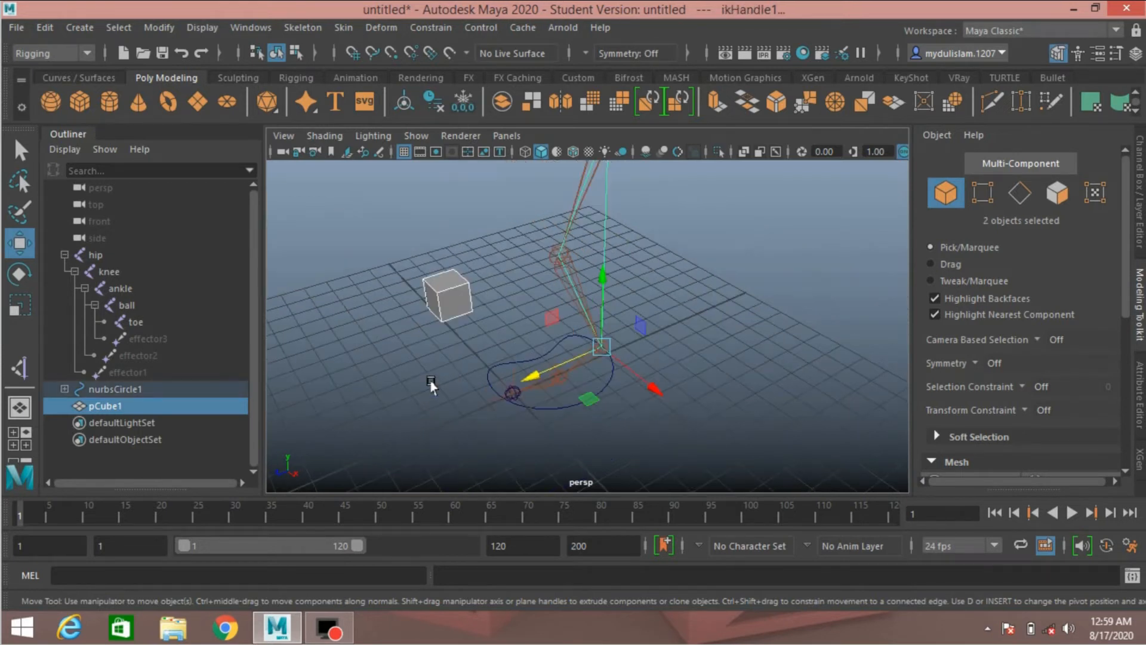
click(430, 28)
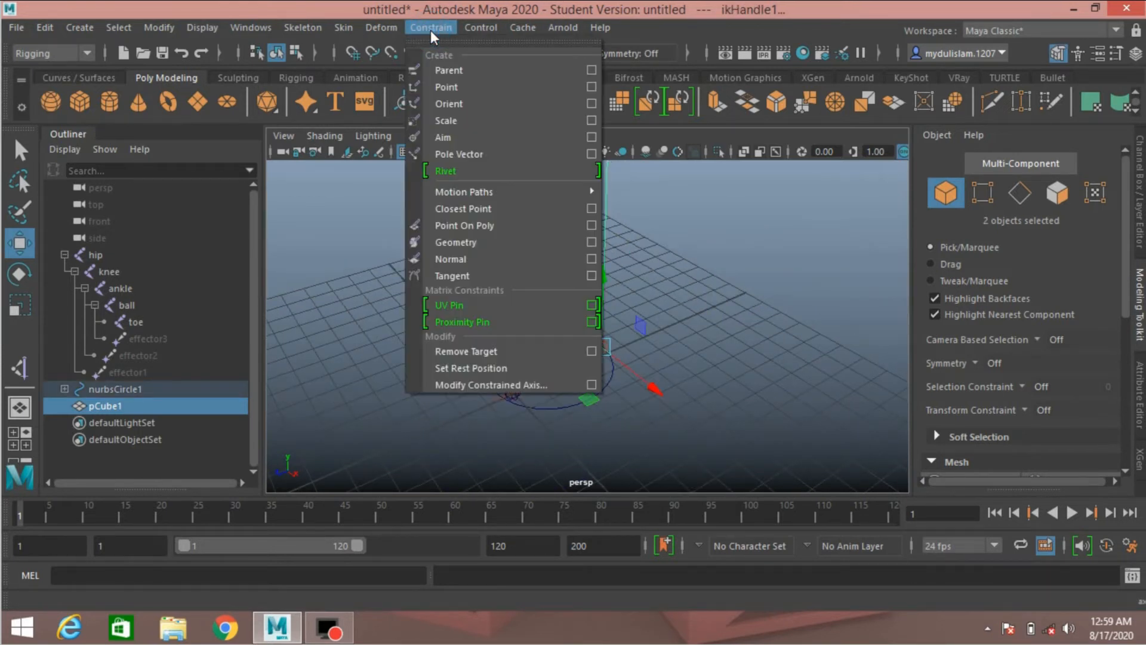
click(474, 153)
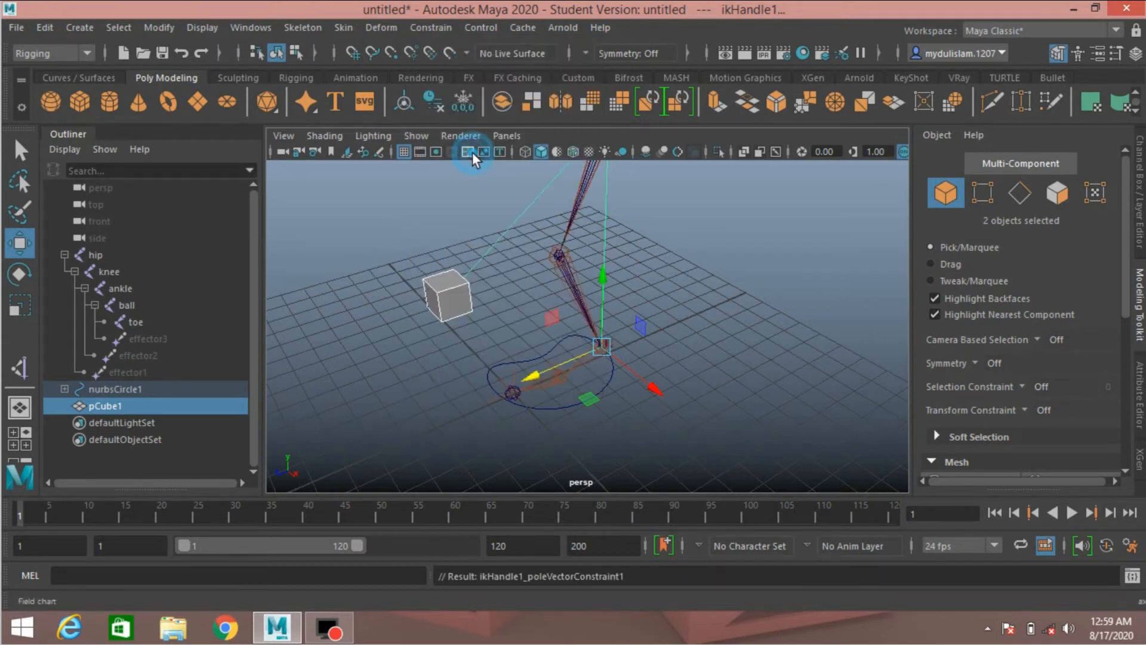
- Select only the cube in front of the knee and freeze its transformations again
scroll(501, 299, down, 3)
mouse_move(502, 297)
alt+middle_down()
mouse_move(482, 330)
mouse_move(494, 300)
alt+middle_up()
scroll(482, 330, up, 5)
alt+drag(492, 299, 488, 342)
scroll(486, 289, down, 2)
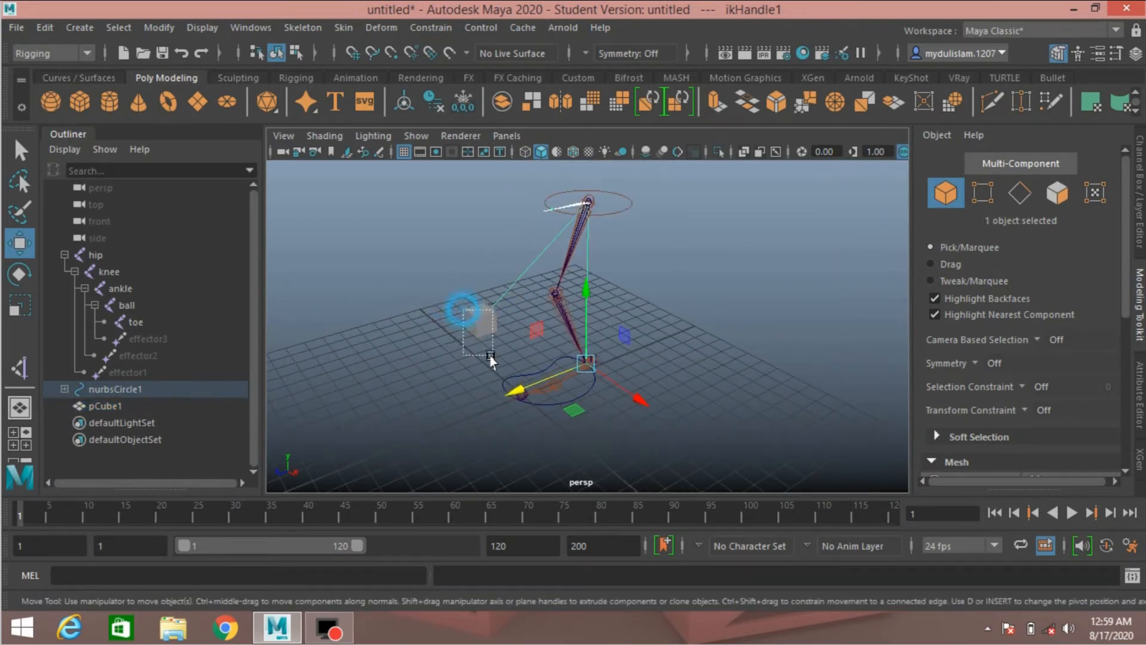
click(469, 322)
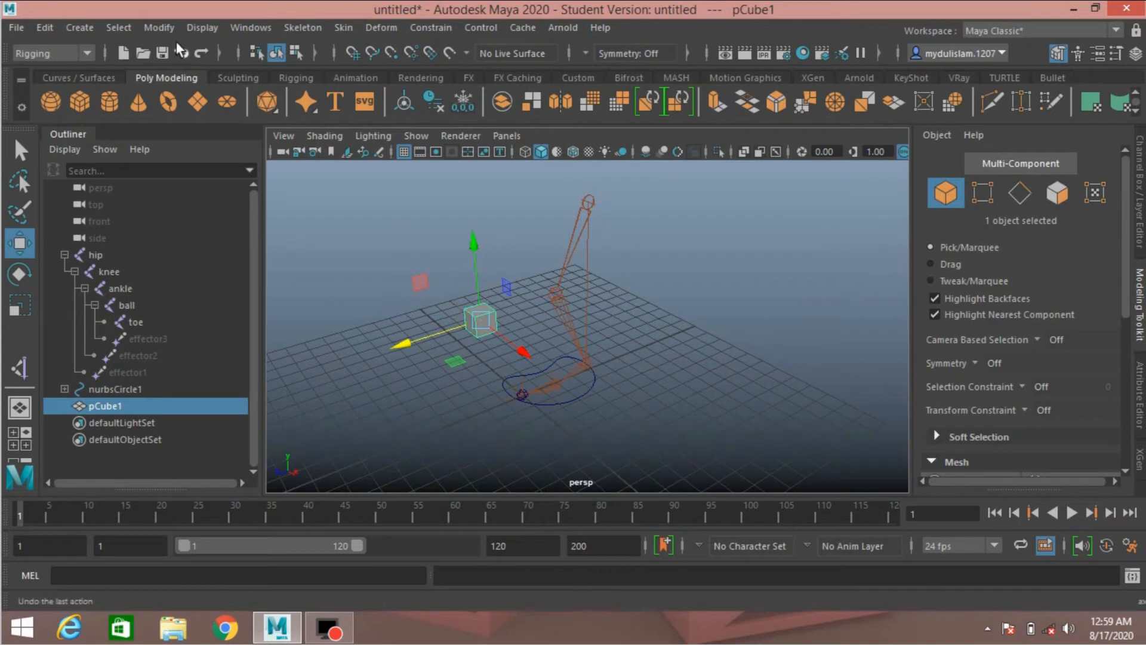
click(159, 27)
click(186, 102)
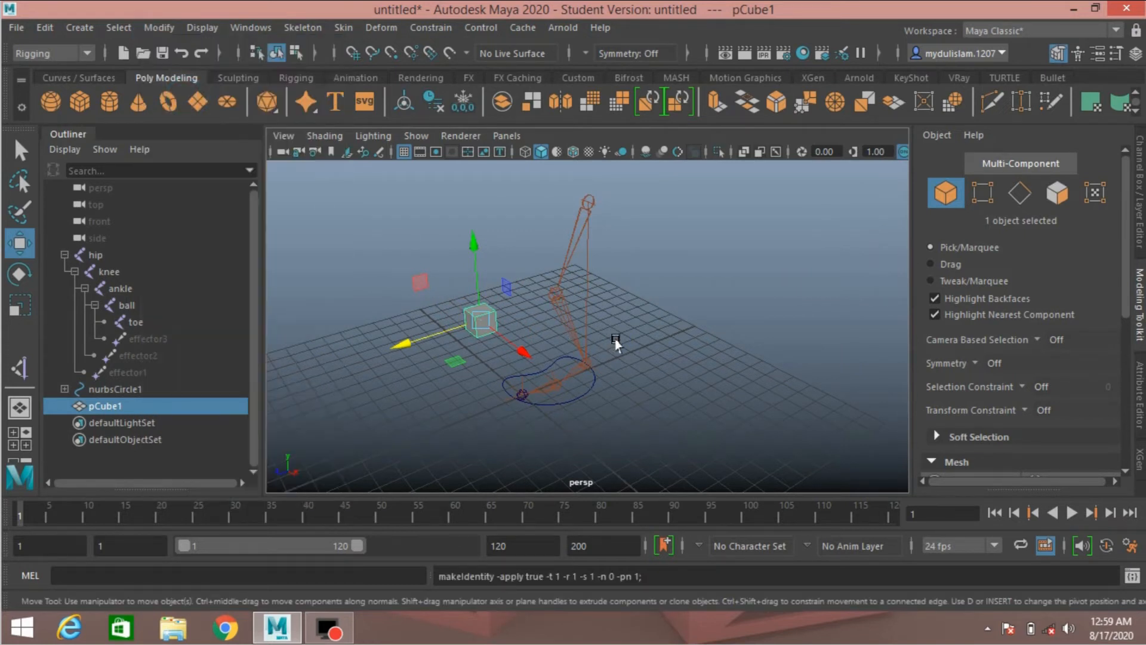
- Try moving the cube about 0.54 in negative X and undo the move
mouse_move(517, 351)
mouse_down()
mouse_move(473, 322)
mouse_move(516, 345)
mouse_up()
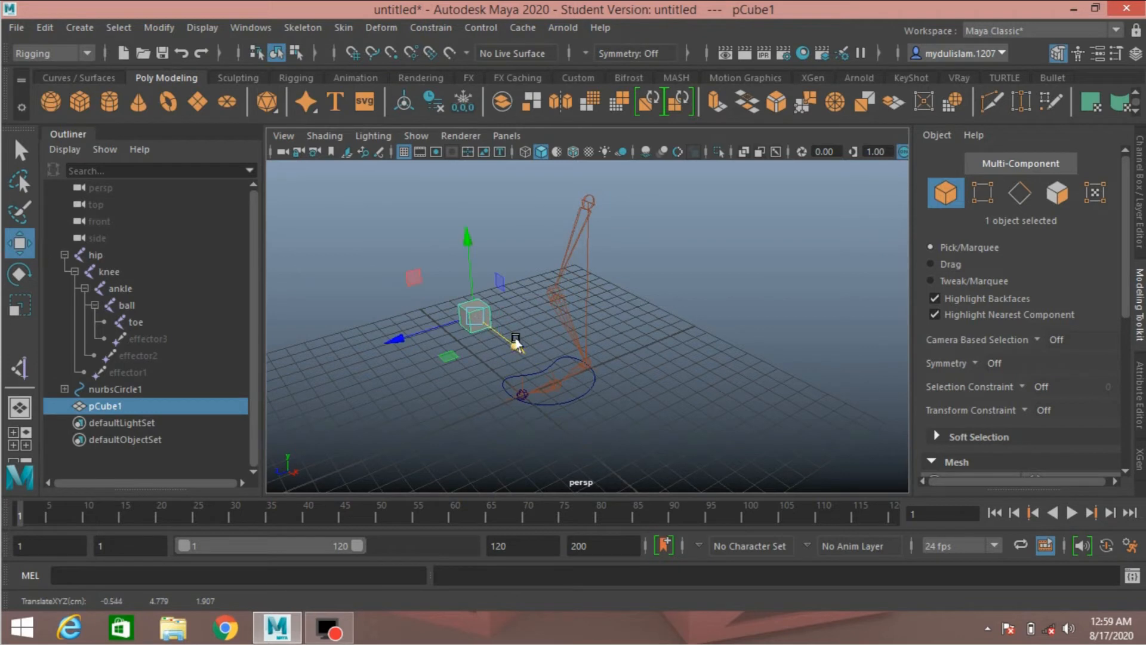
key(ctrl+z)
- Measure the distance from the hip joint to the ankle joint with the Distance Tool, snapping both ends to the joints
click(1140, 191)
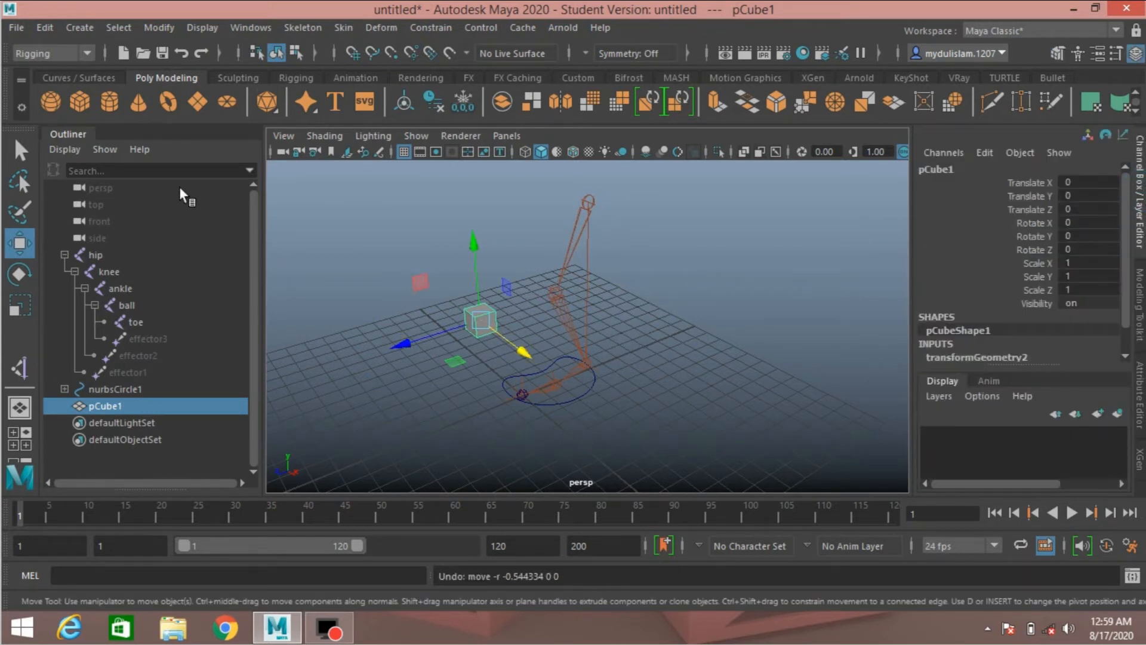
click(79, 27)
mouse_move(209, 328)
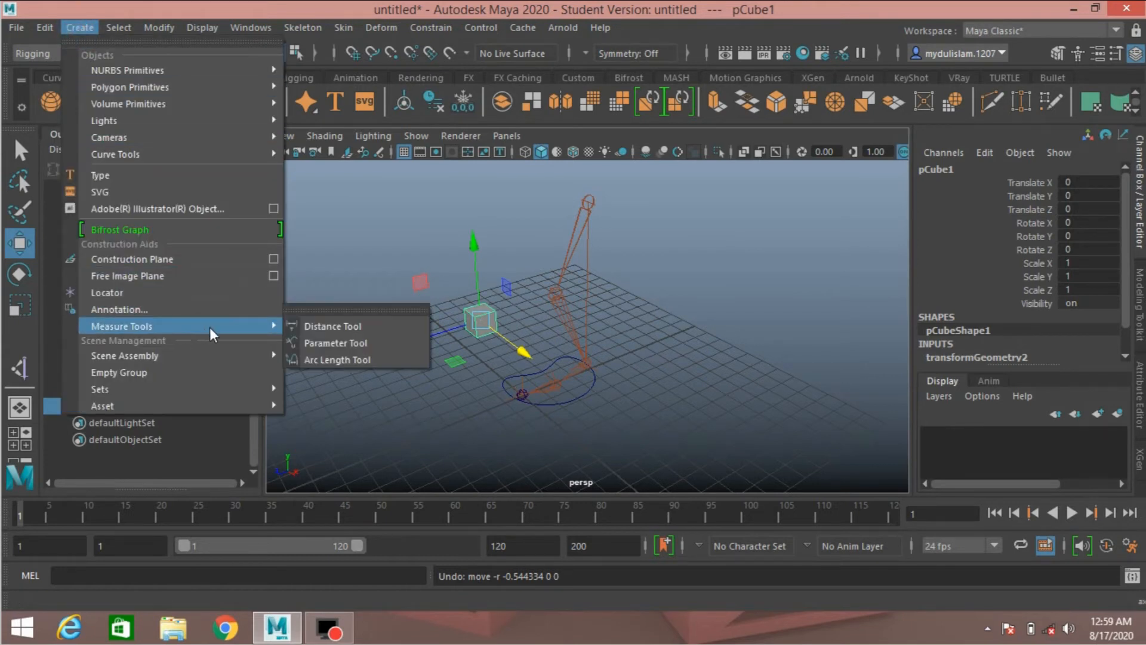
click(333, 327)
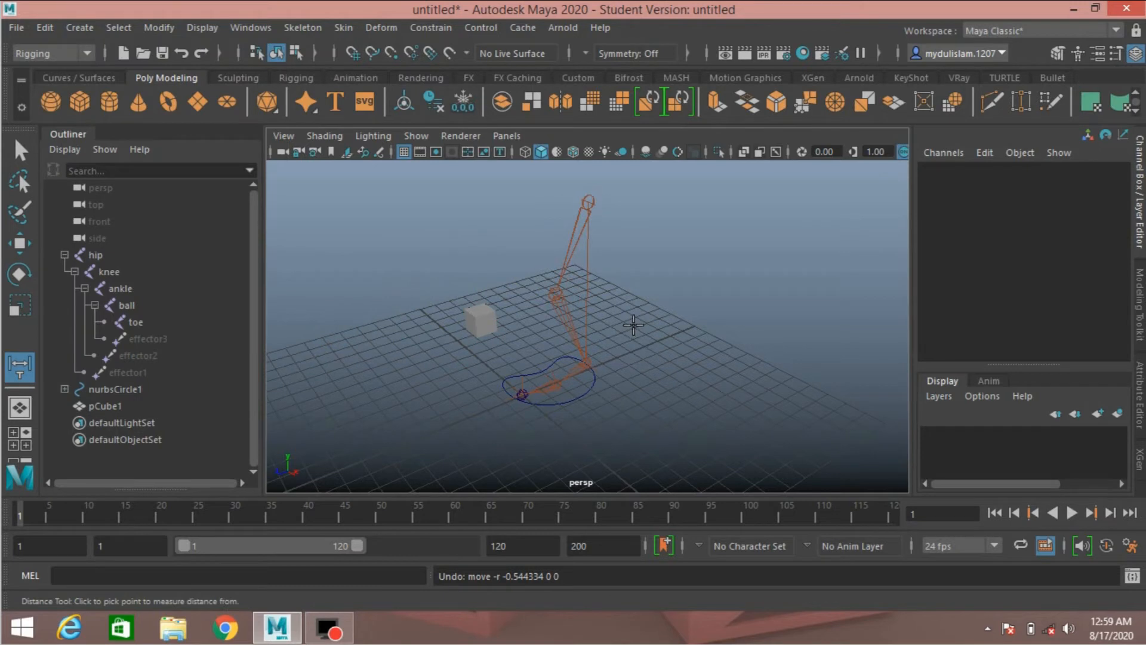
key(v)
click(588, 200)
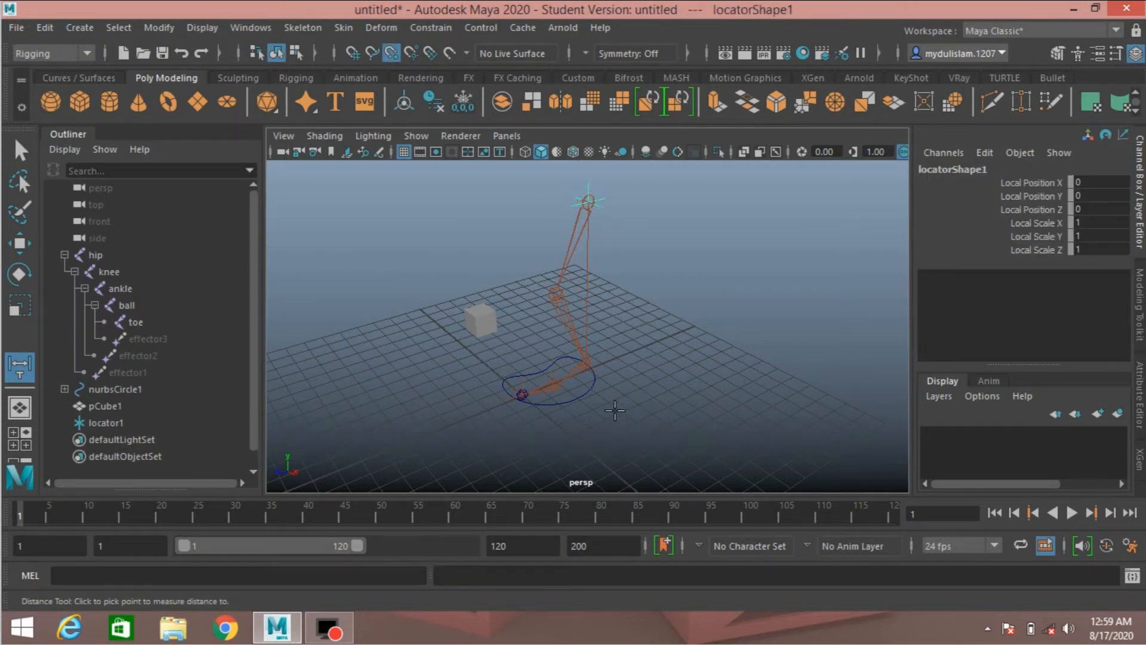
click(586, 362)
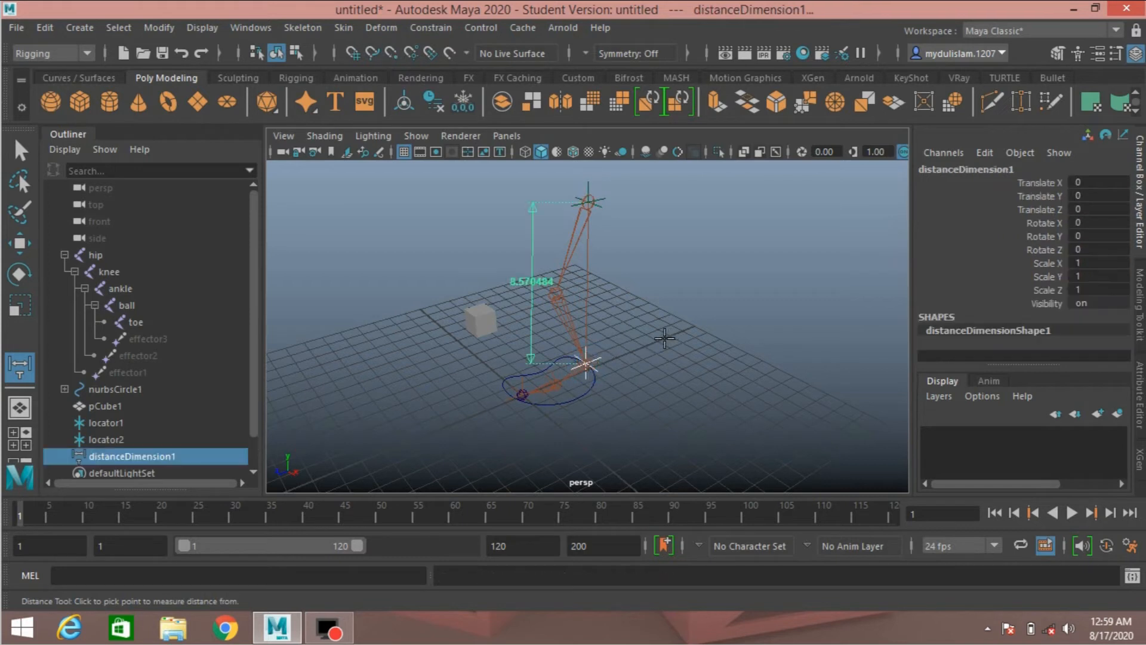
key(w)
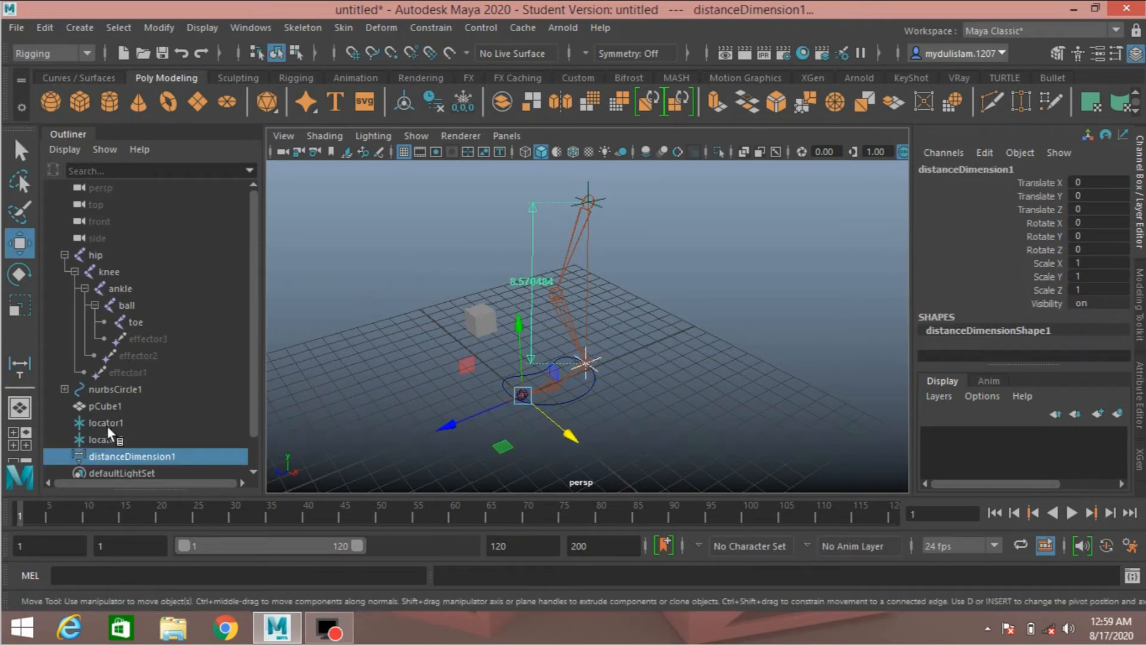
- Apply a Point constraint so that locator1 follows the hip joint
click(104, 255)
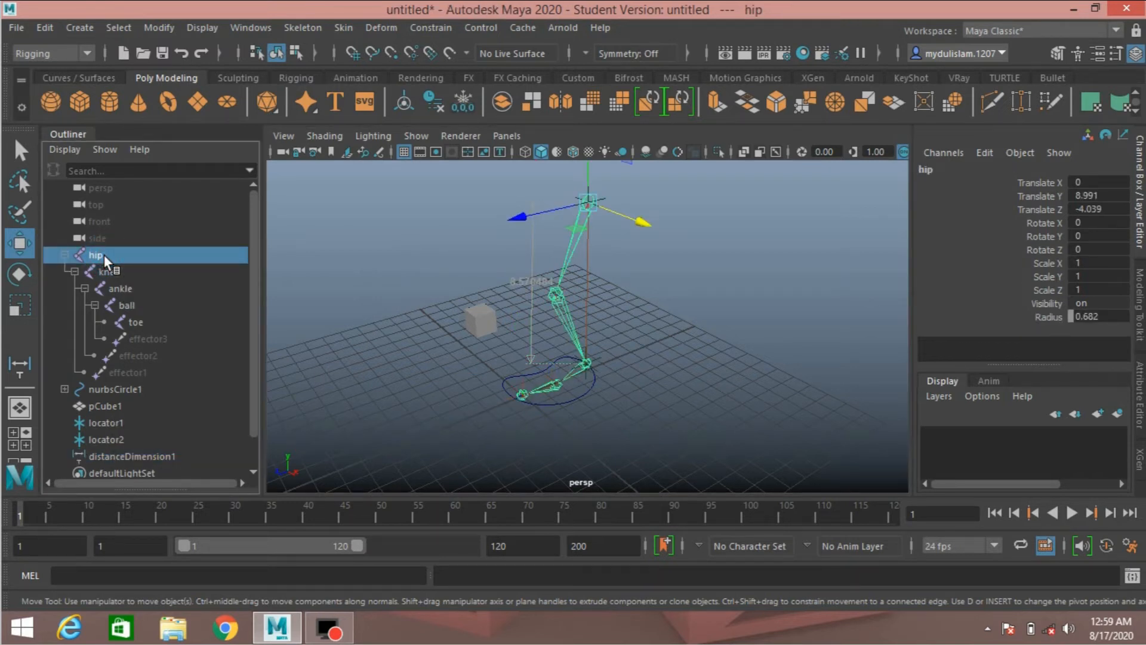
ctrl+click(122, 424)
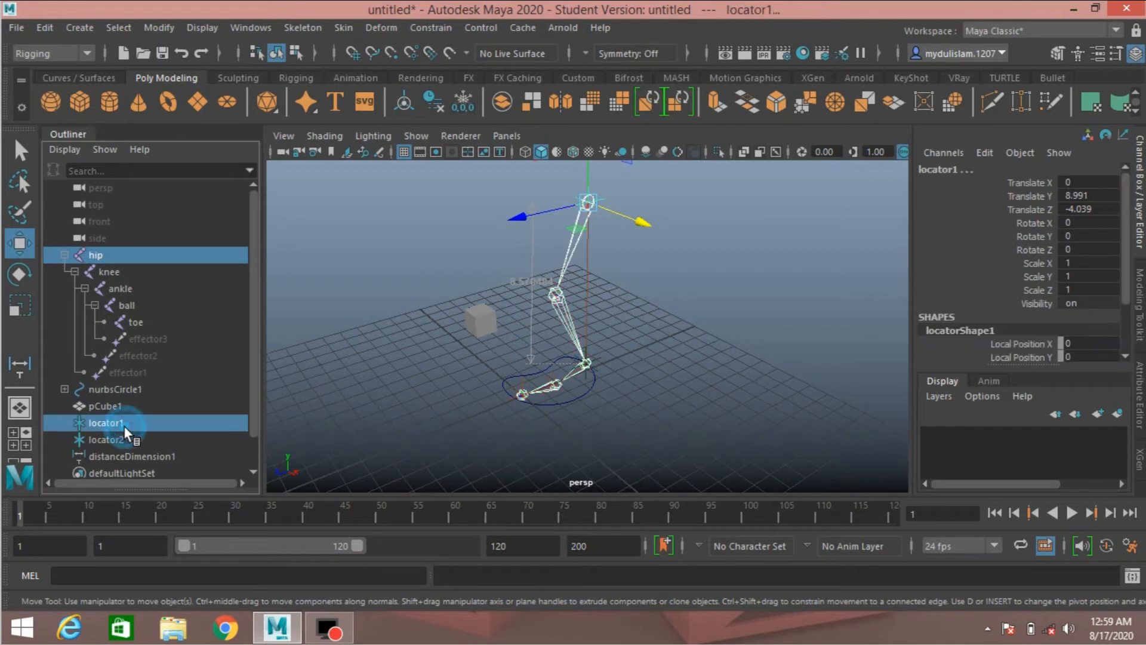
click(442, 27)
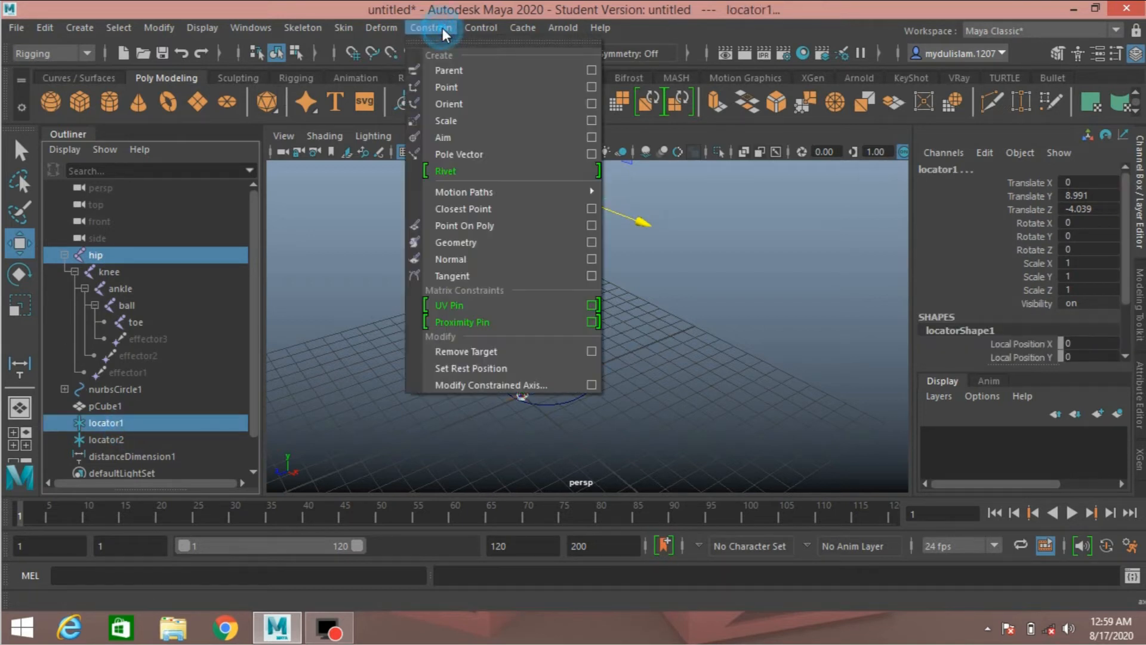
click(463, 88)
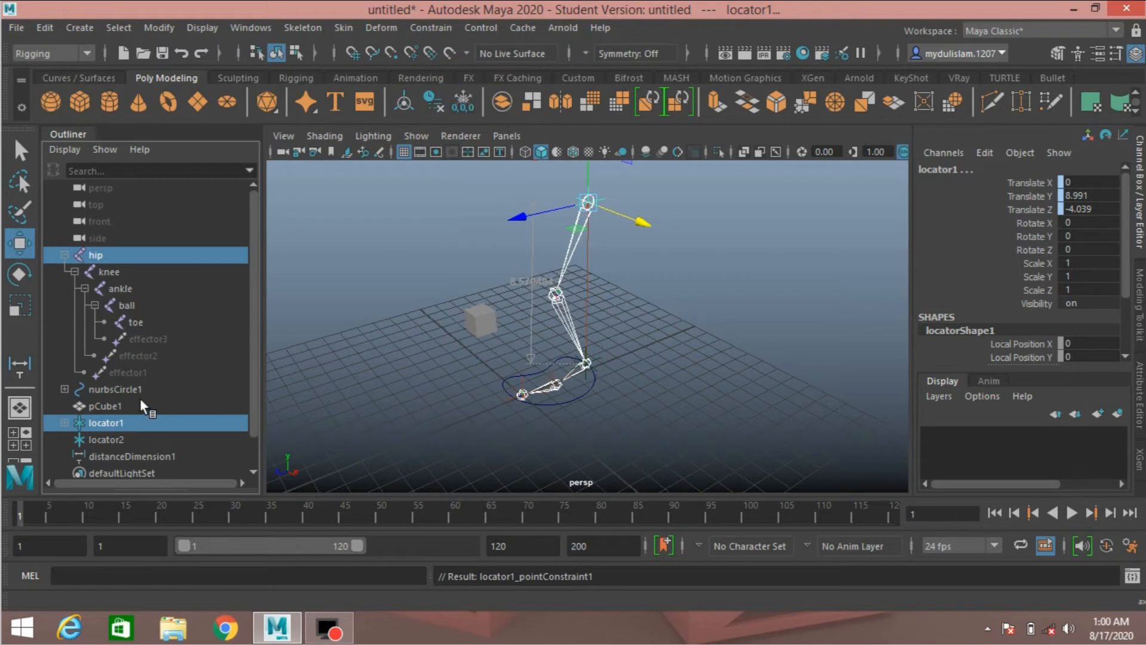
- Apply a Parent constraint so that locator2 at the ankle follows the foot control nurbsCircle1
drag(570, 391, 576, 411)
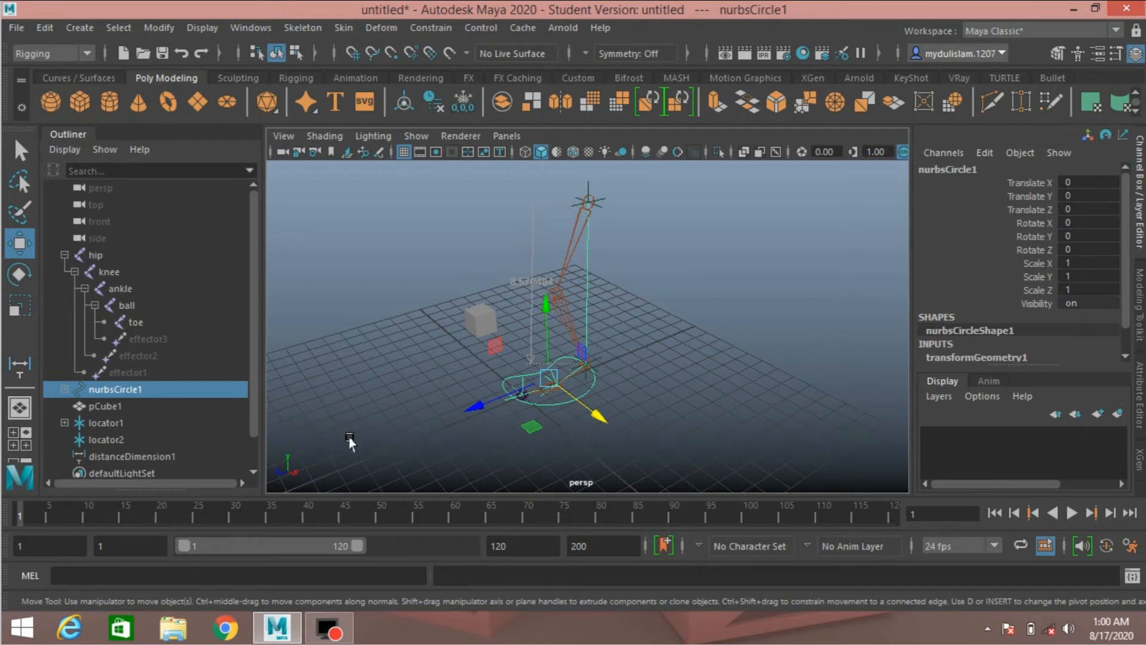
ctrl+click(112, 435)
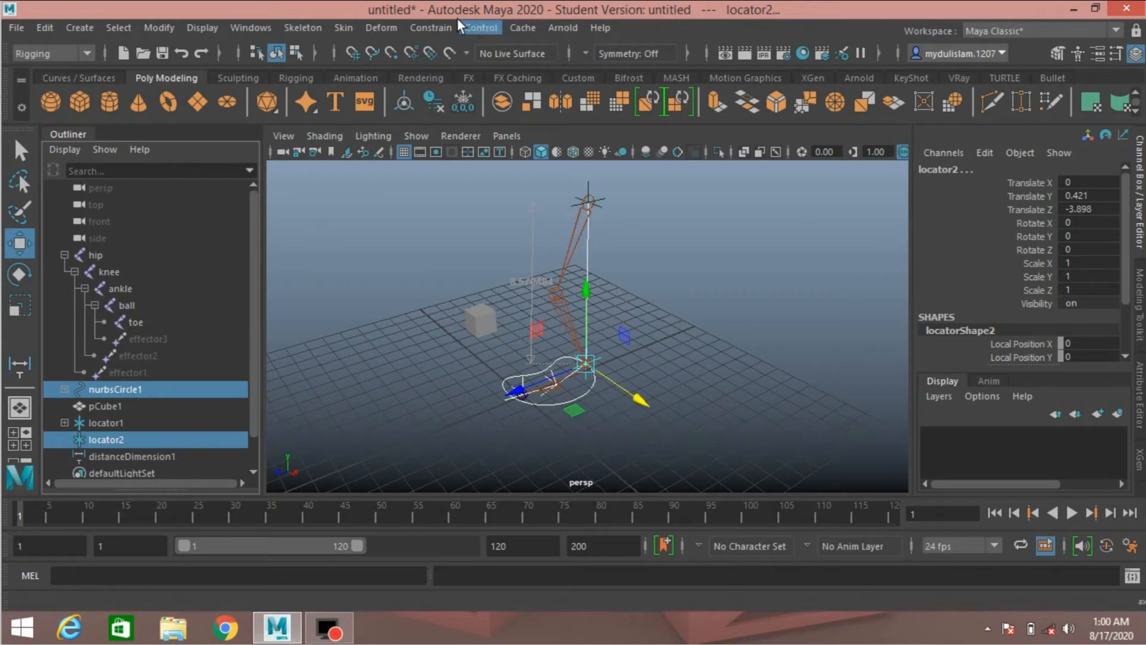
click(428, 23)
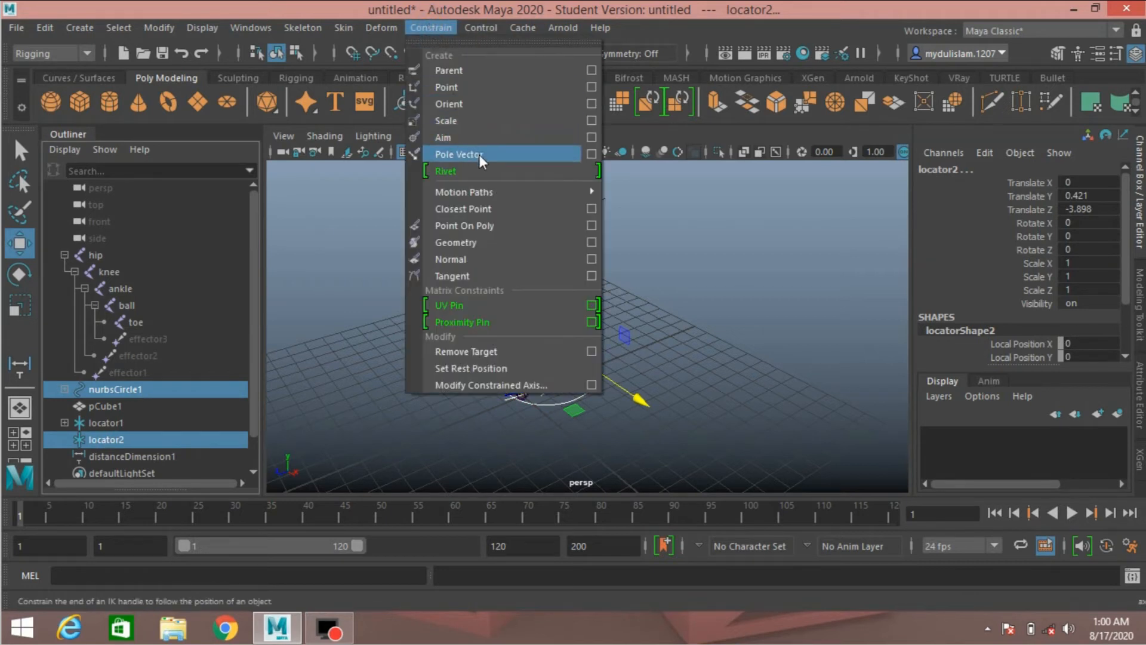
click(457, 72)
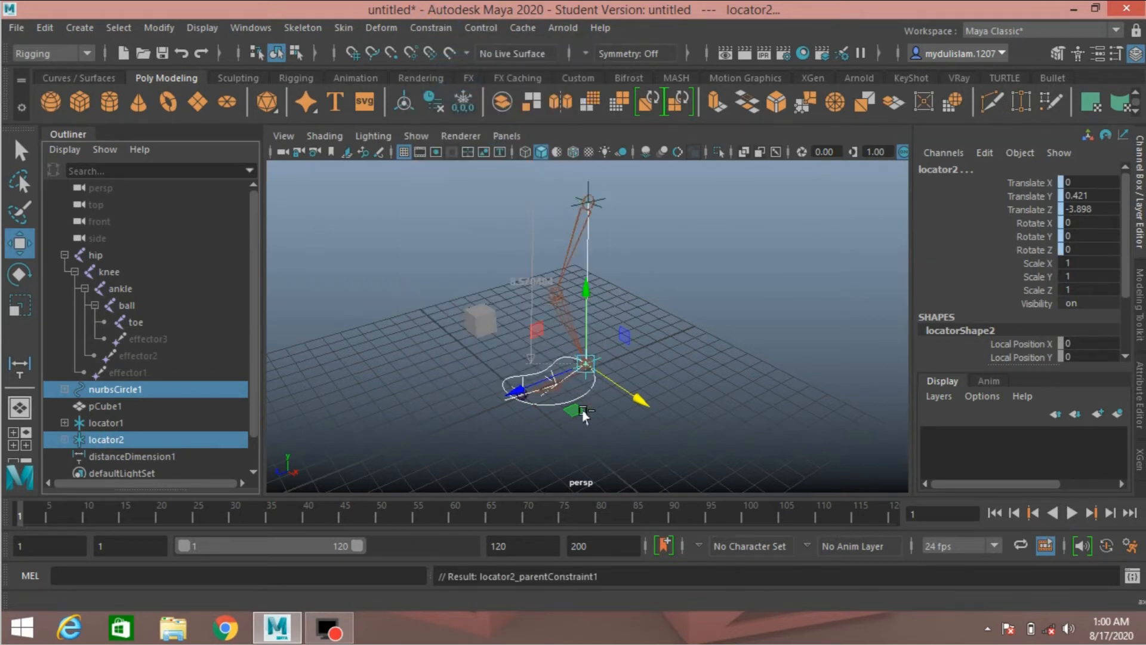
- Parent the knee control pCube1 under nurbsCircle1 and expand the foot control's hierarchy
drag(466, 284, 469, 361)
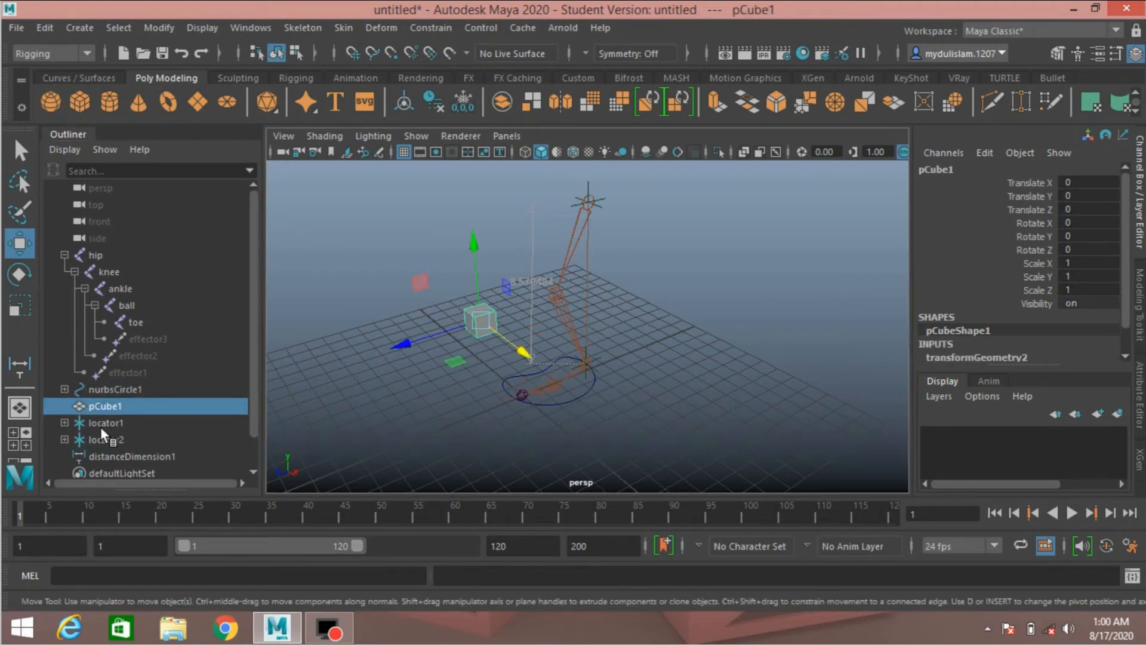
ctrl+click(120, 388)
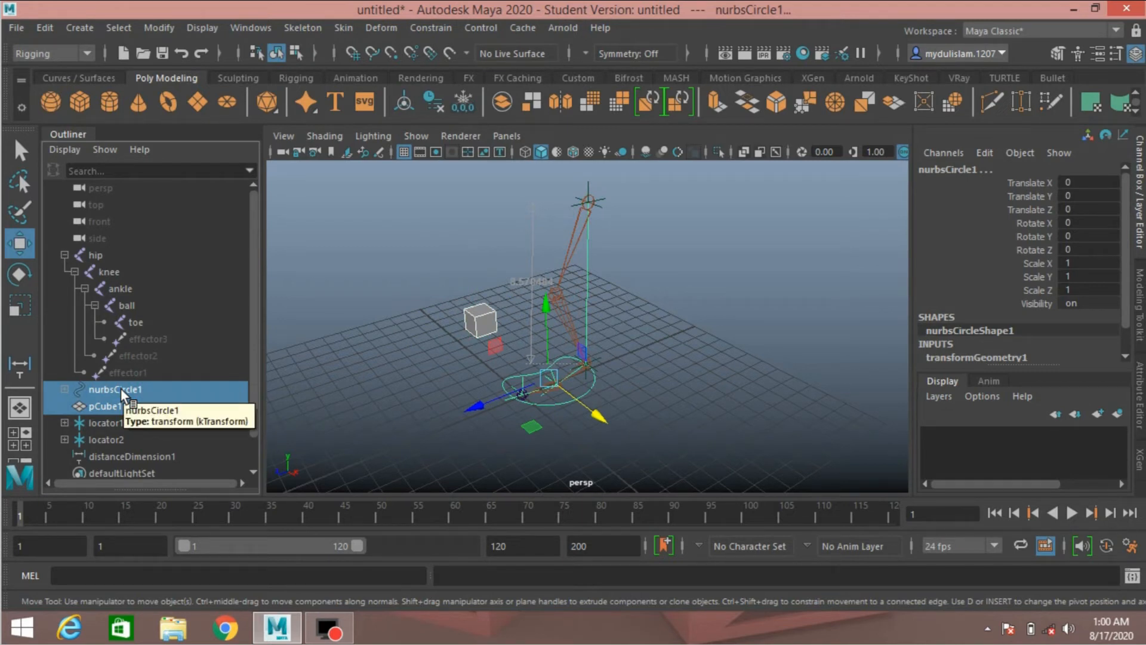
key(p)
click(62, 389)
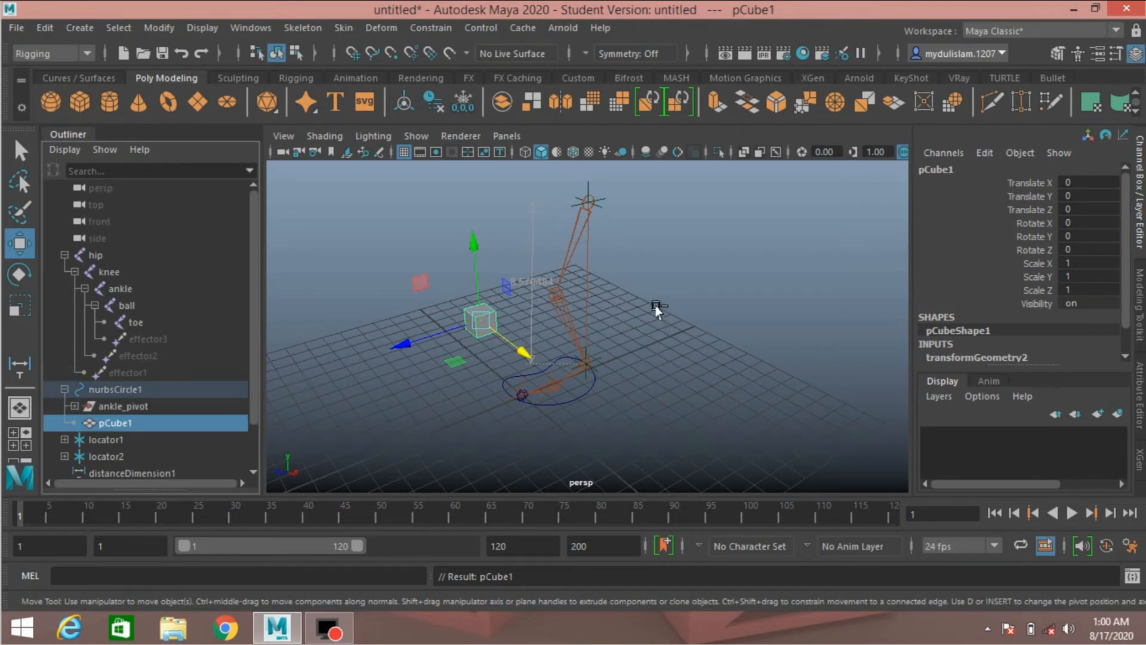
- Open the Node Editor, narrow its window and place it so the Outliner stays uncovered
alt+drag(662, 292, 631, 317)
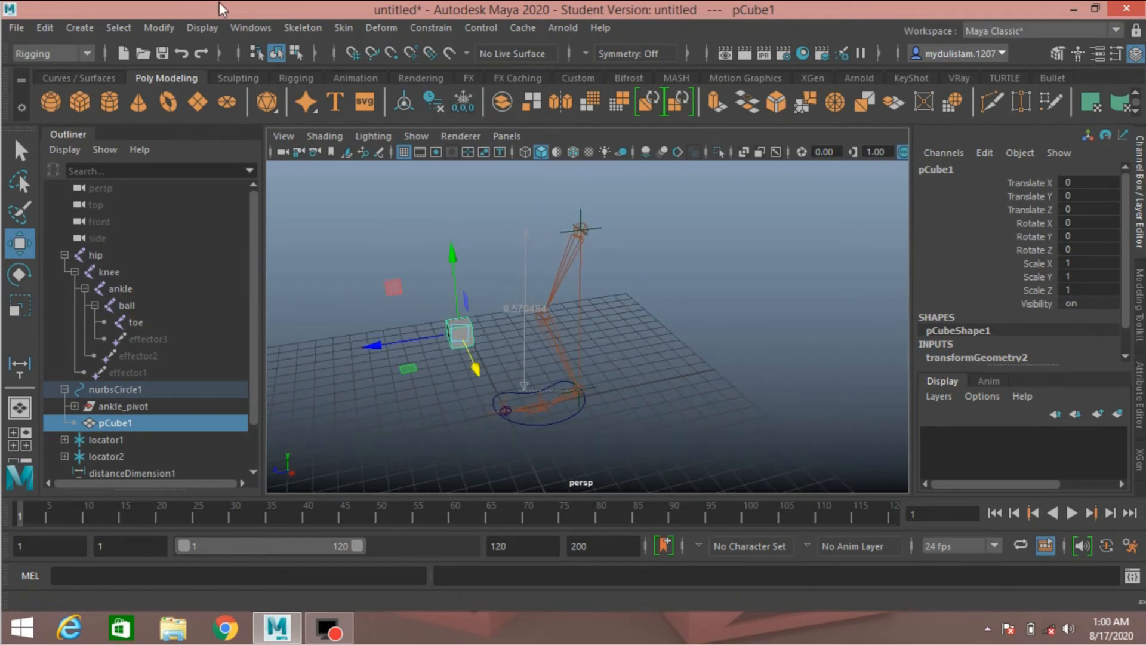
click(238, 31)
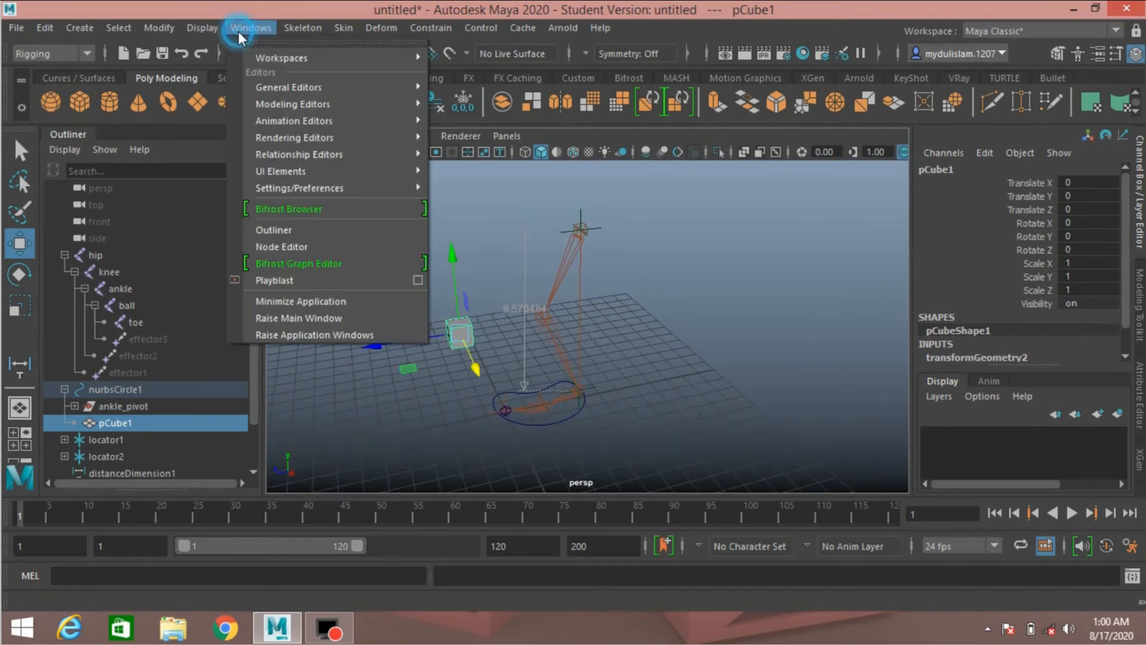
click(296, 246)
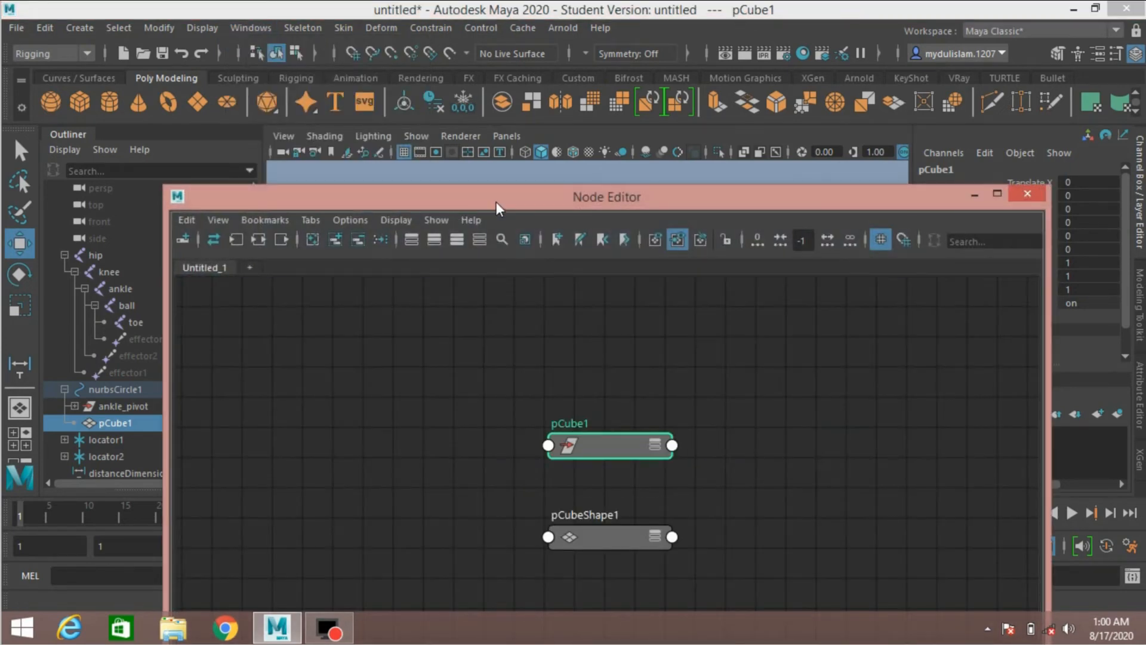
drag(496, 202, 491, 37)
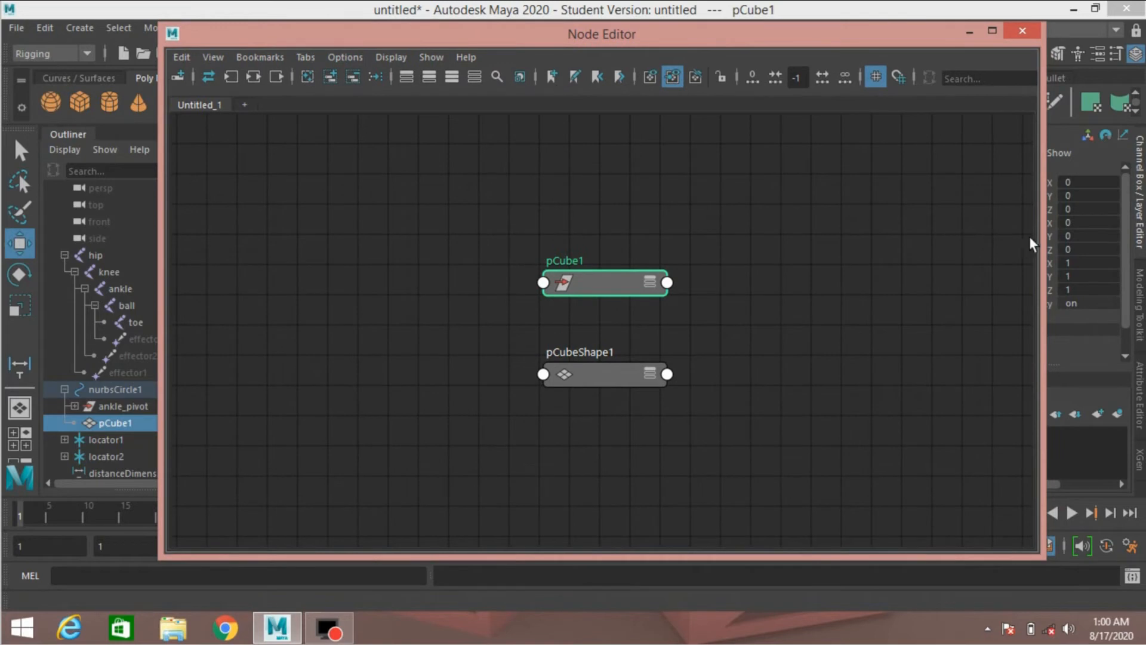
drag(1042, 231, 650, 226)
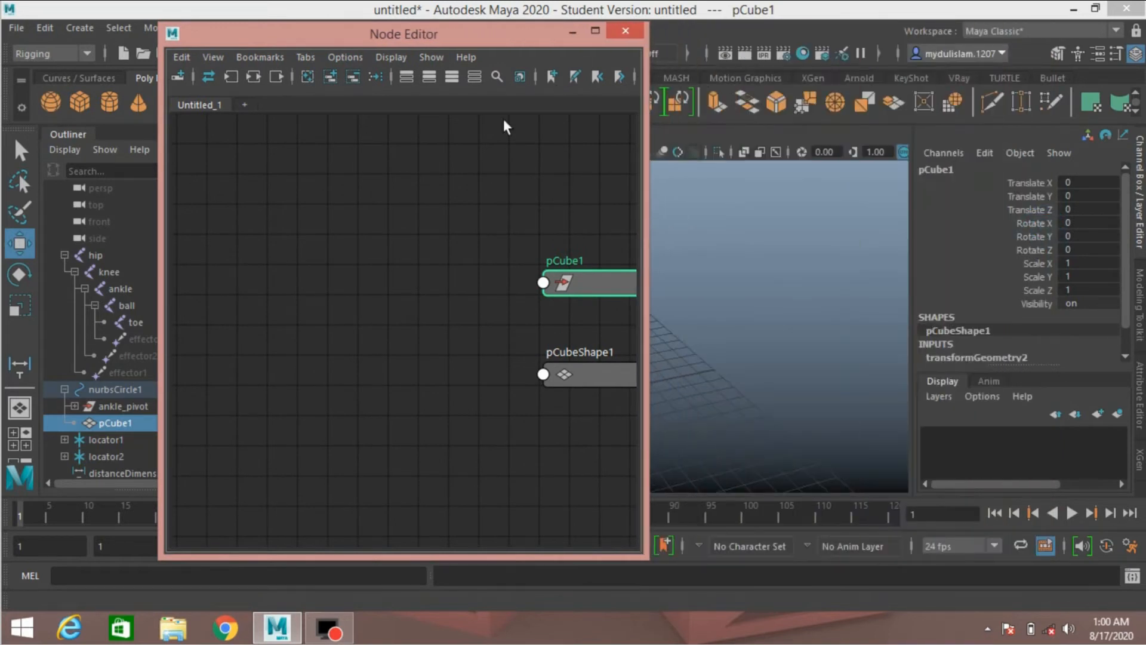
drag(395, 42, 519, 33)
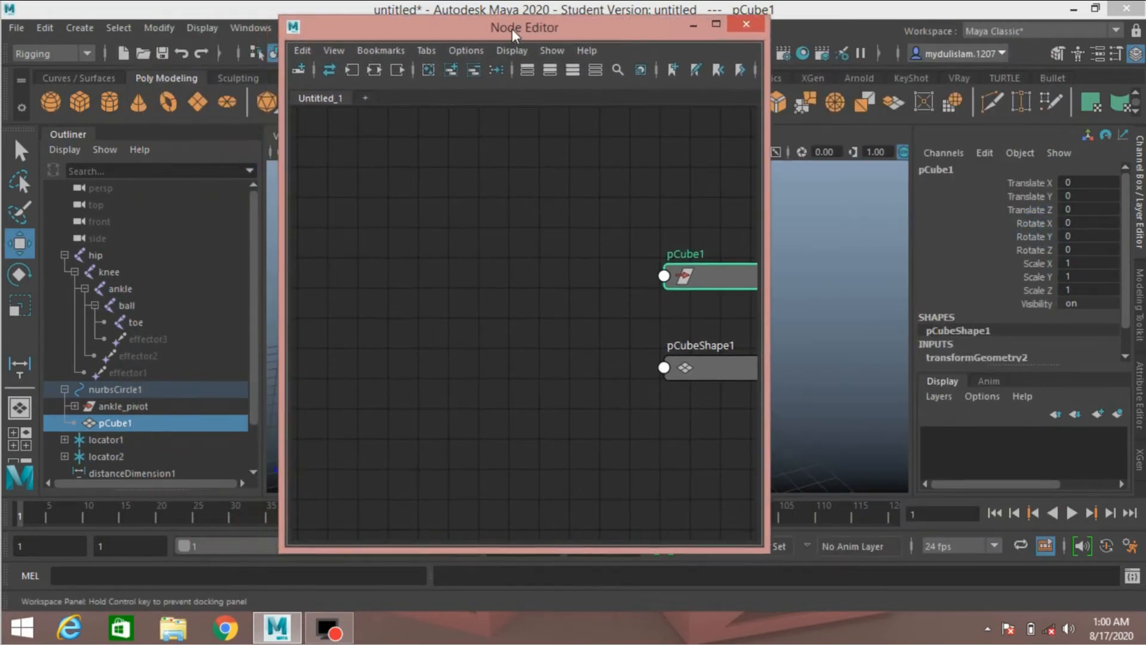
- Show shape nodes in the Outliner and rename the distanceDimension1 shape as legDistance
click(66, 150)
click(72, 194)
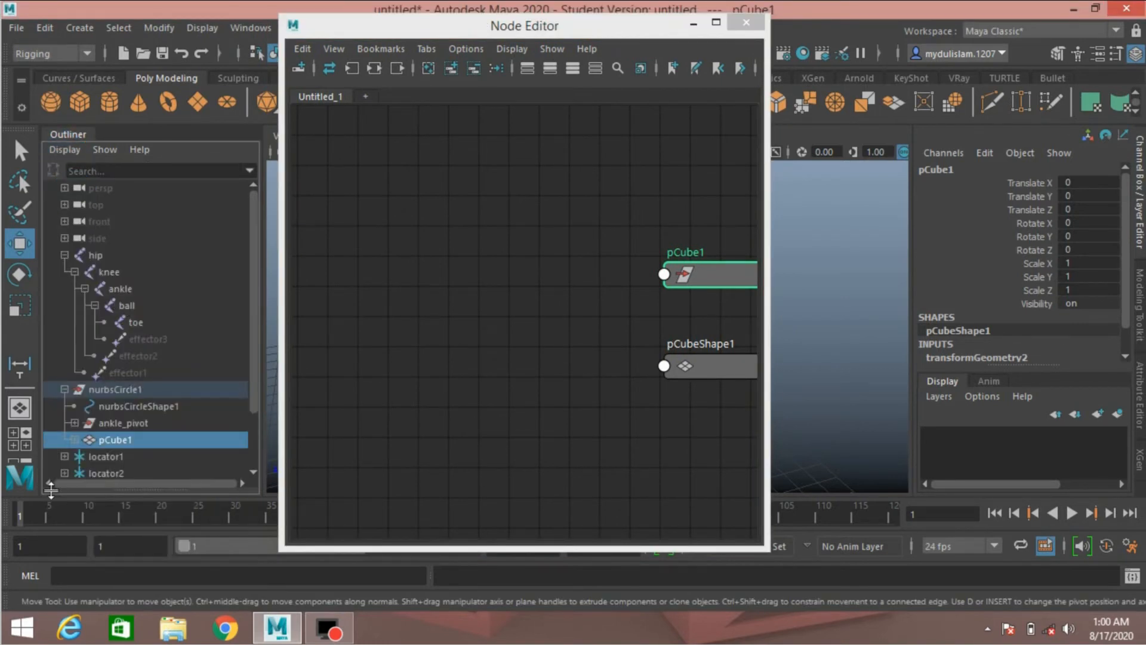
scroll(126, 398, down, 2)
click(64, 423)
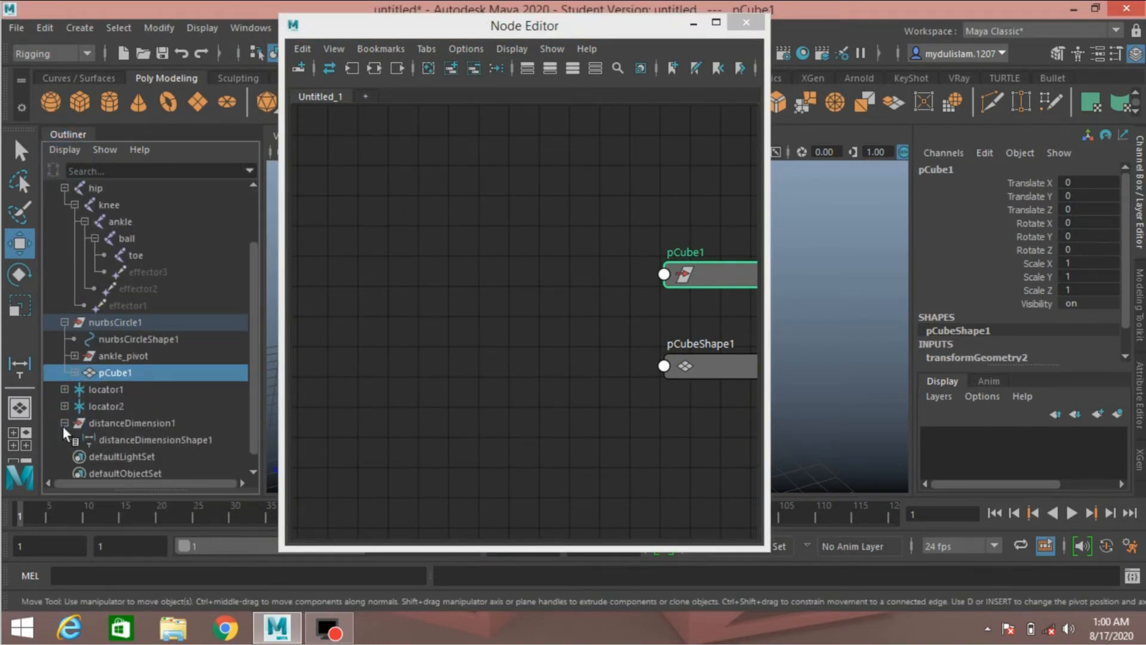
double_click(160, 441)
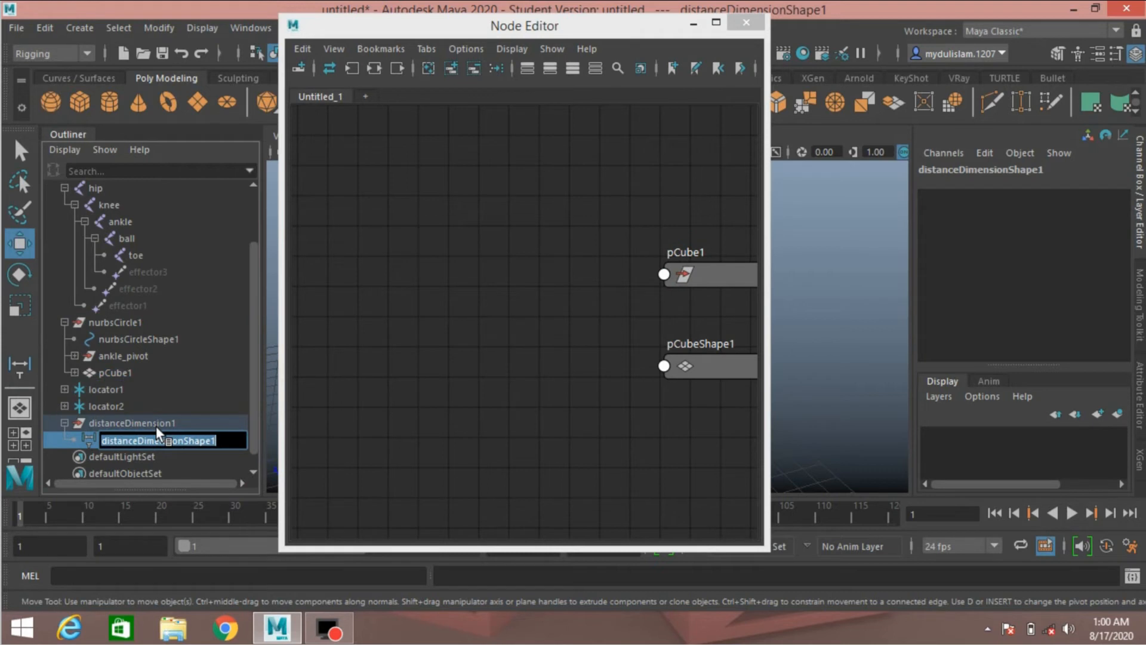
key(BackSpace)
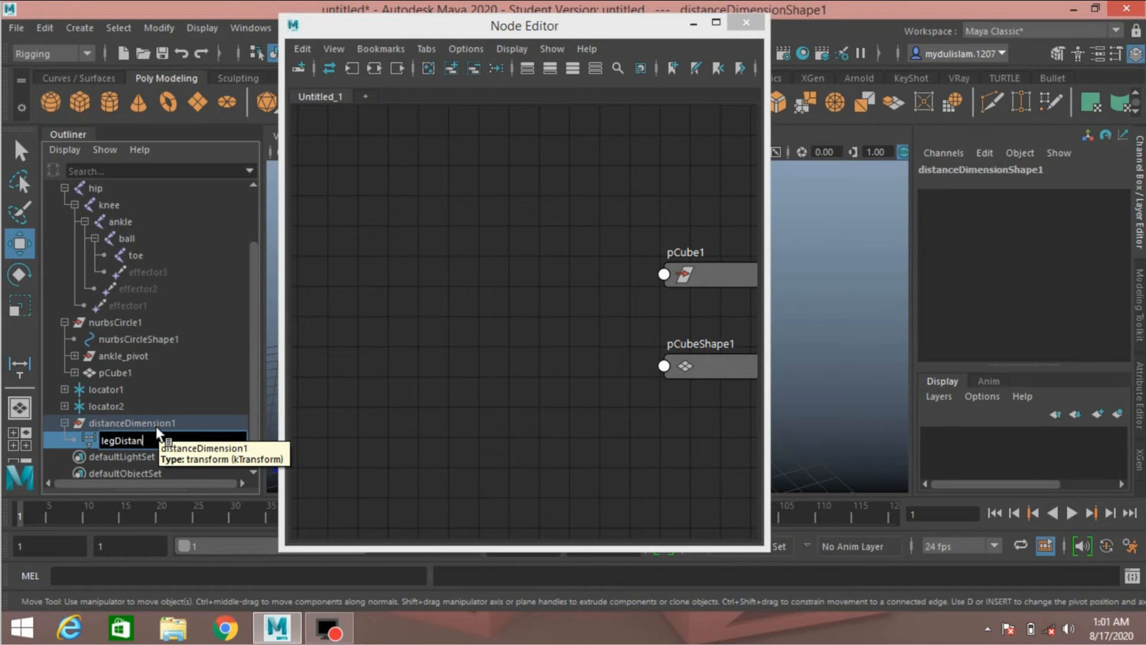
text(legDistance)
key(Return)
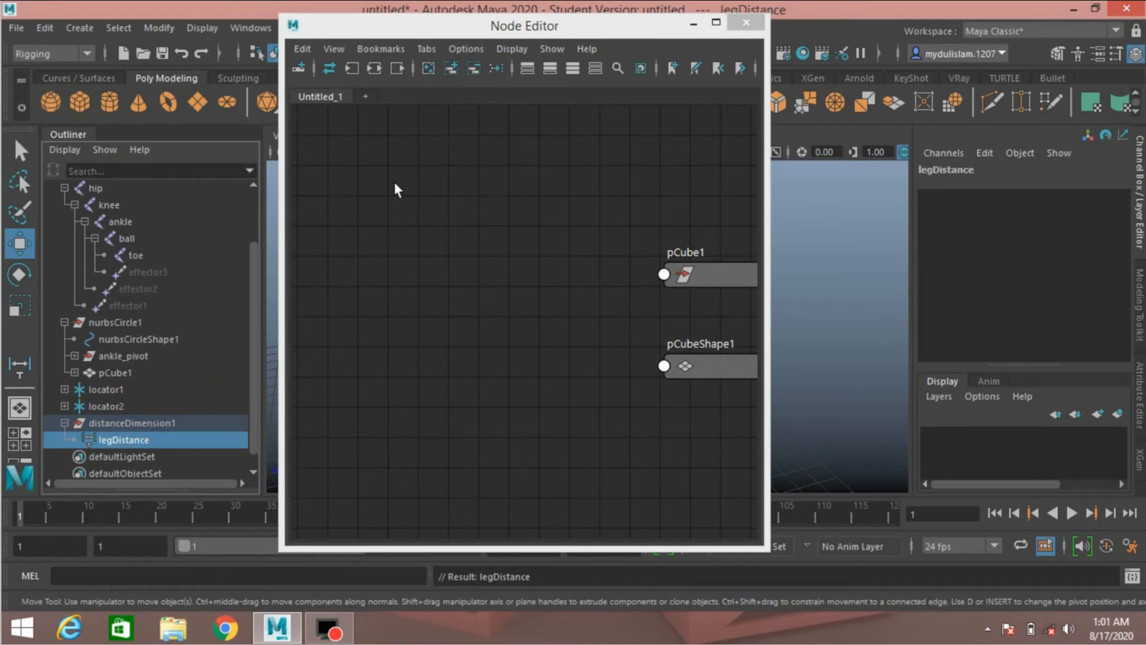
- Delete the pCube1 and pCubeShape1 nodes from the Node Editor
click(641, 206)
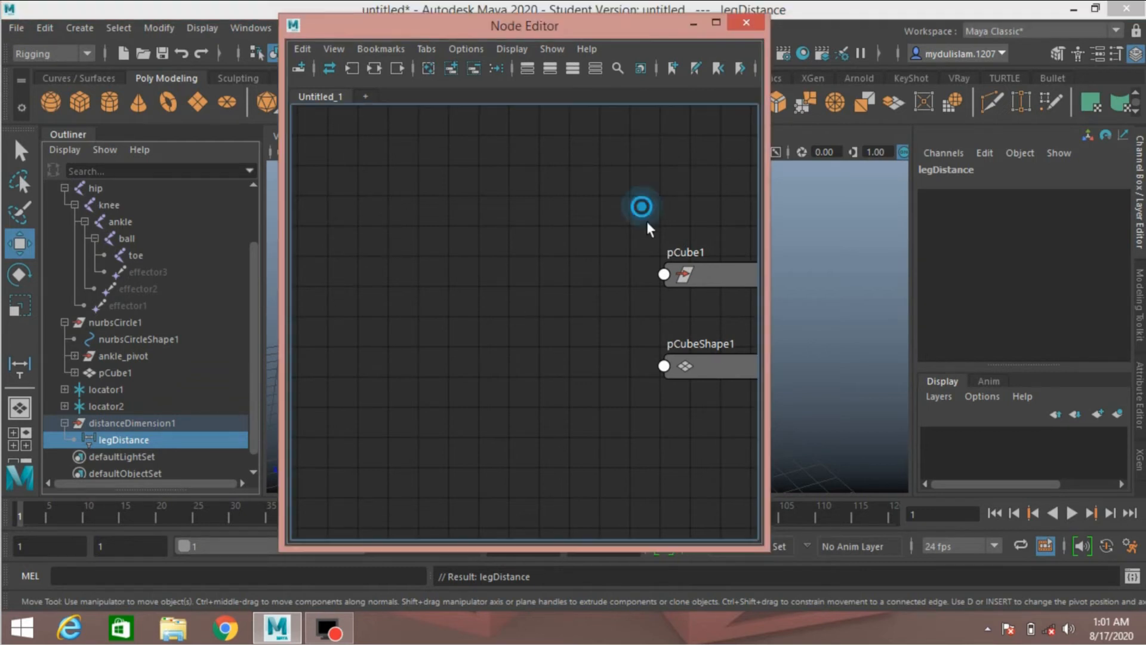
drag(648, 224, 700, 428)
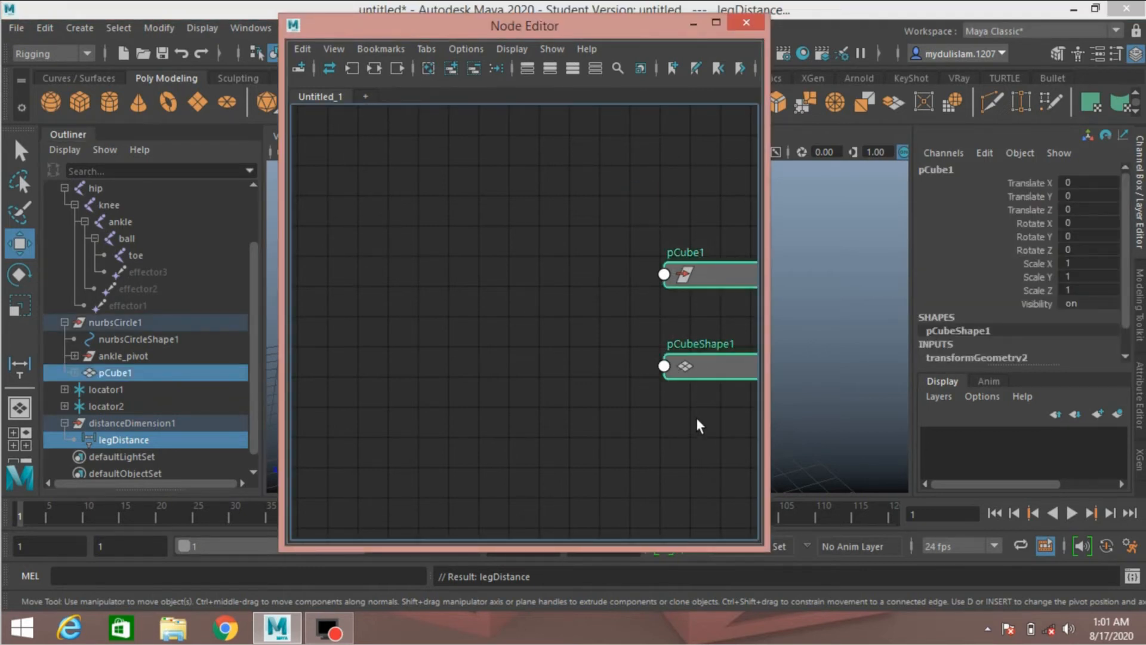
key(Delete)
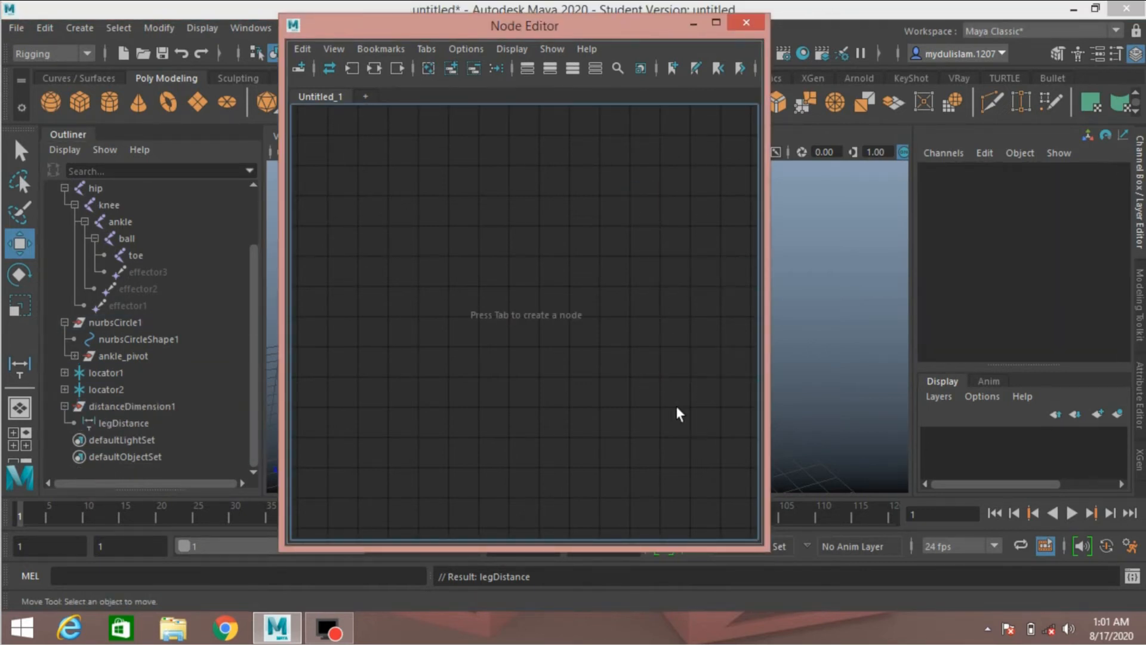
- Reopen the Node Editor and graph the input and output connections of the legDistance shape
click(125, 425)
drag(537, 27, 610, 31)
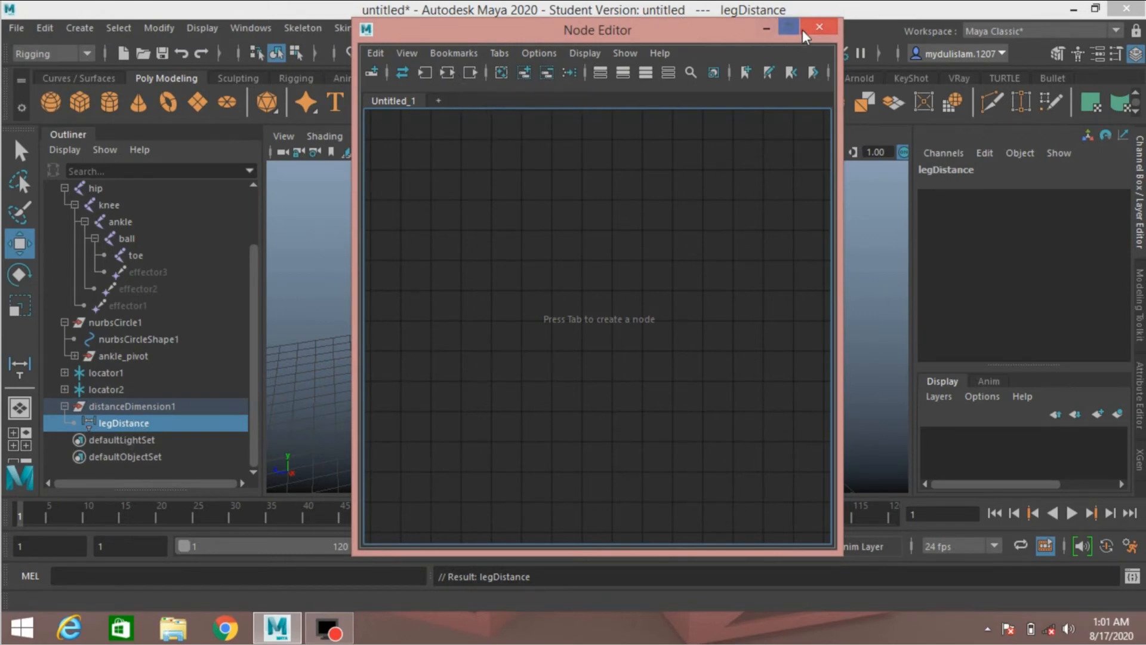
click(819, 26)
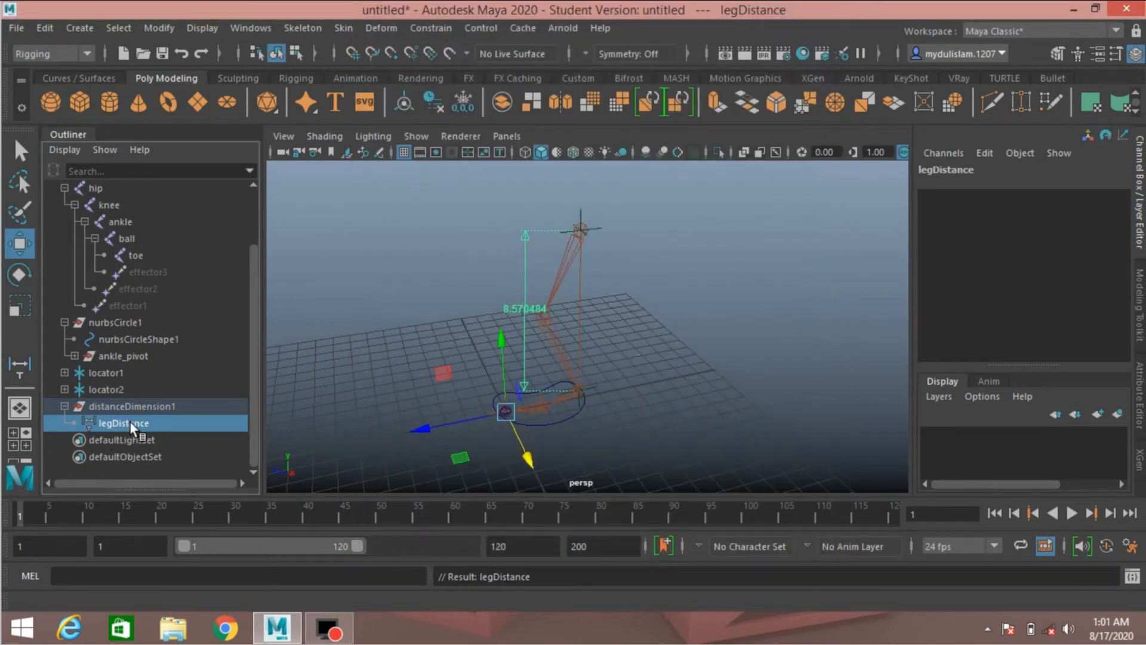
click(123, 425)
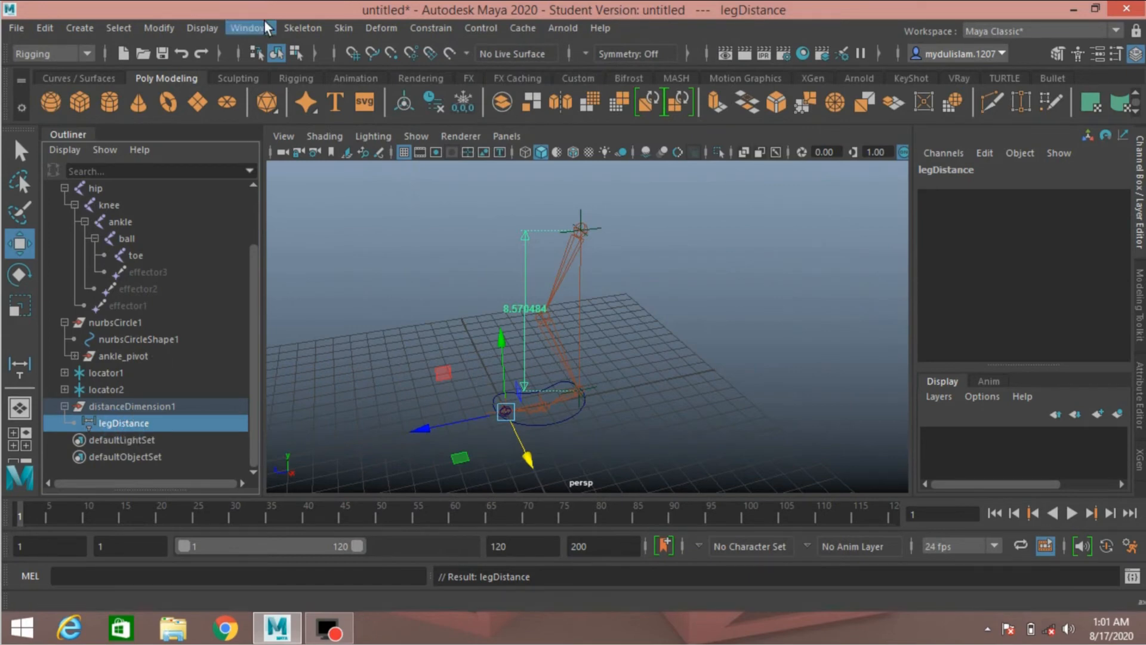
click(250, 28)
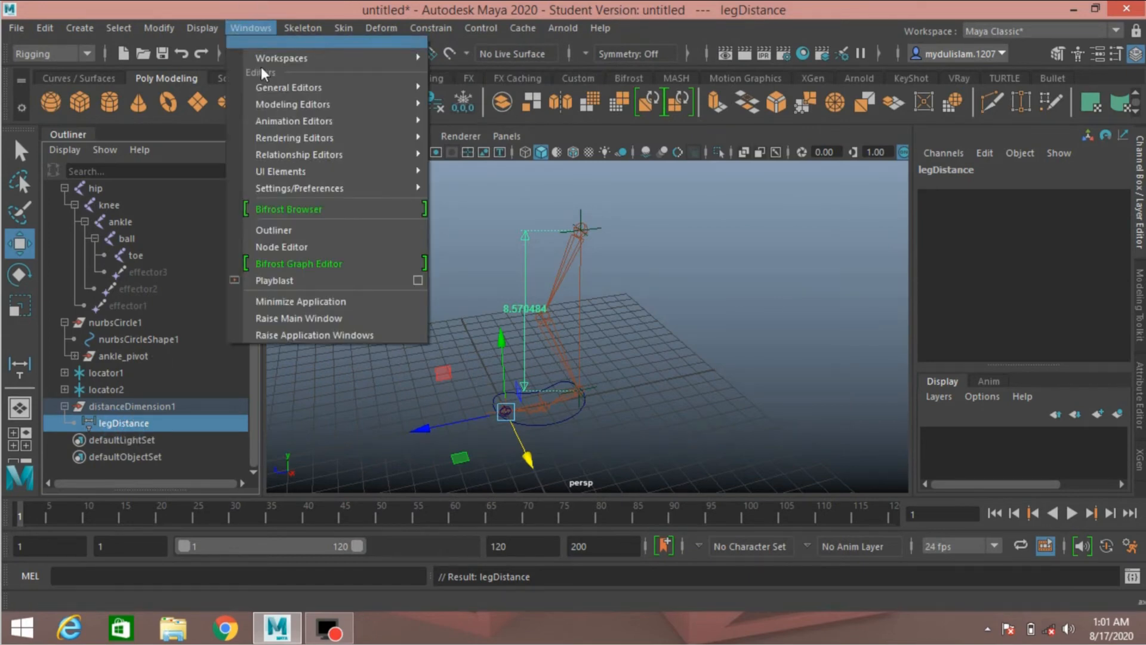
click(325, 247)
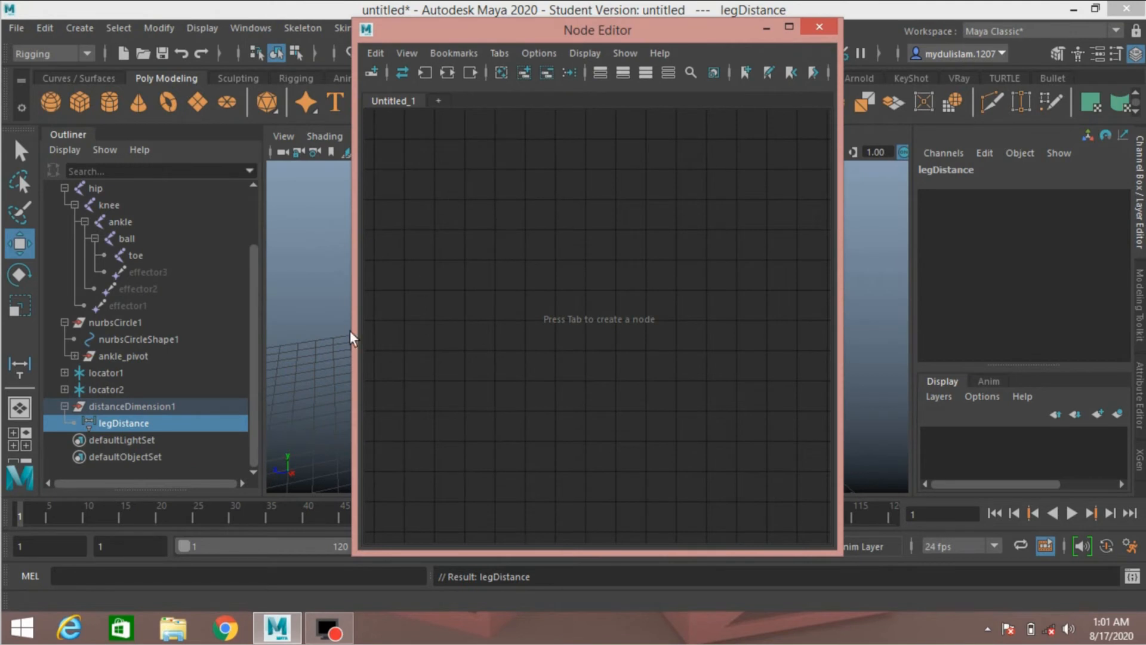
click(128, 425)
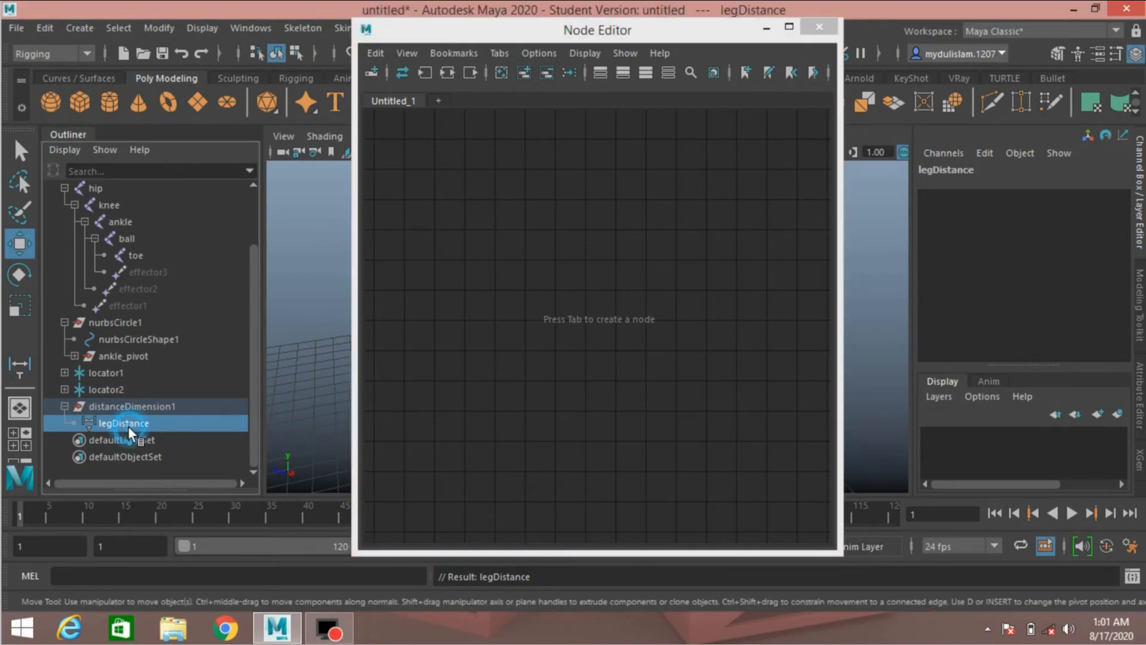
click(447, 72)
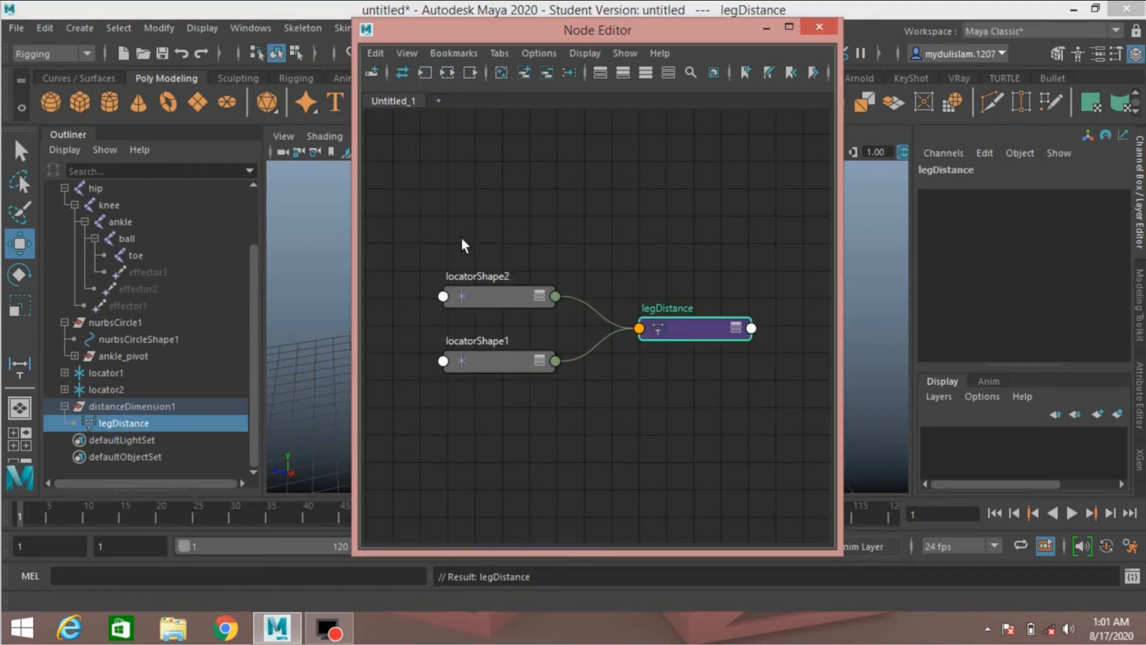
- Remove locatorShape1 and locatorShape2 from the graph, then reposition legDistance and expand all its attributes
drag(487, 214, 485, 462)
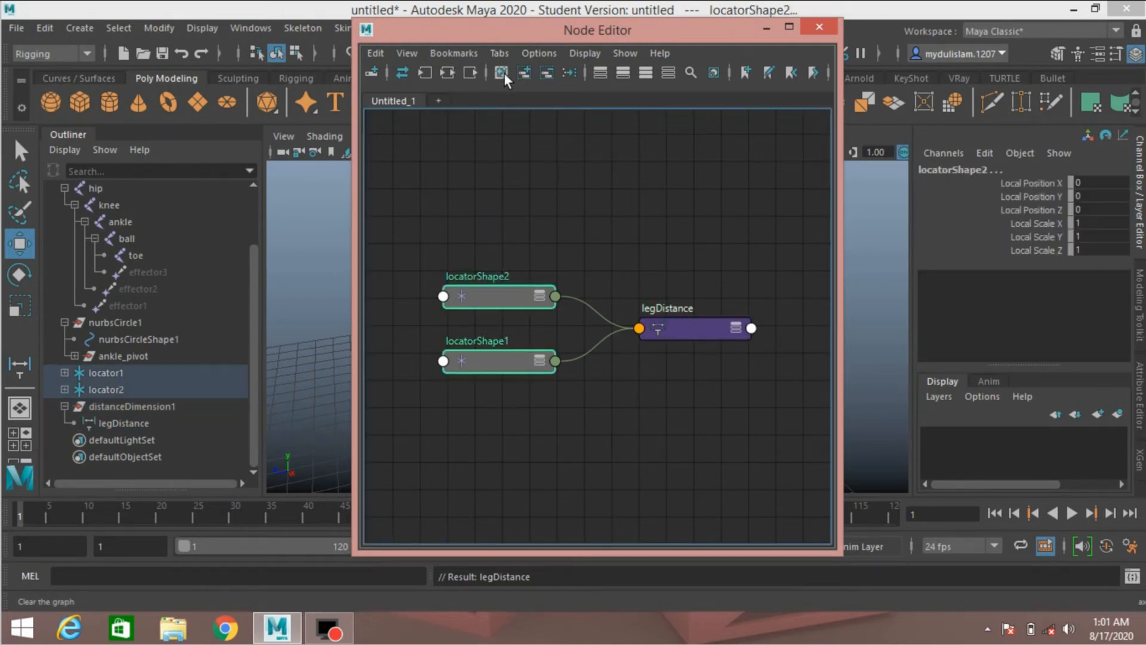
click(548, 74)
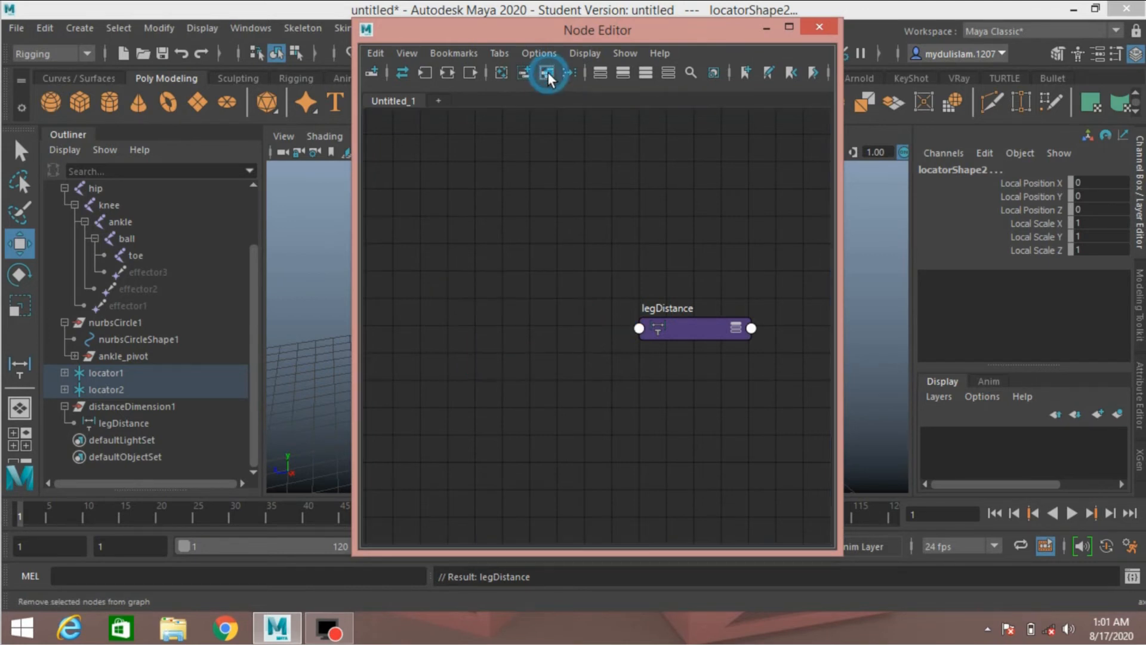
drag(683, 325, 452, 176)
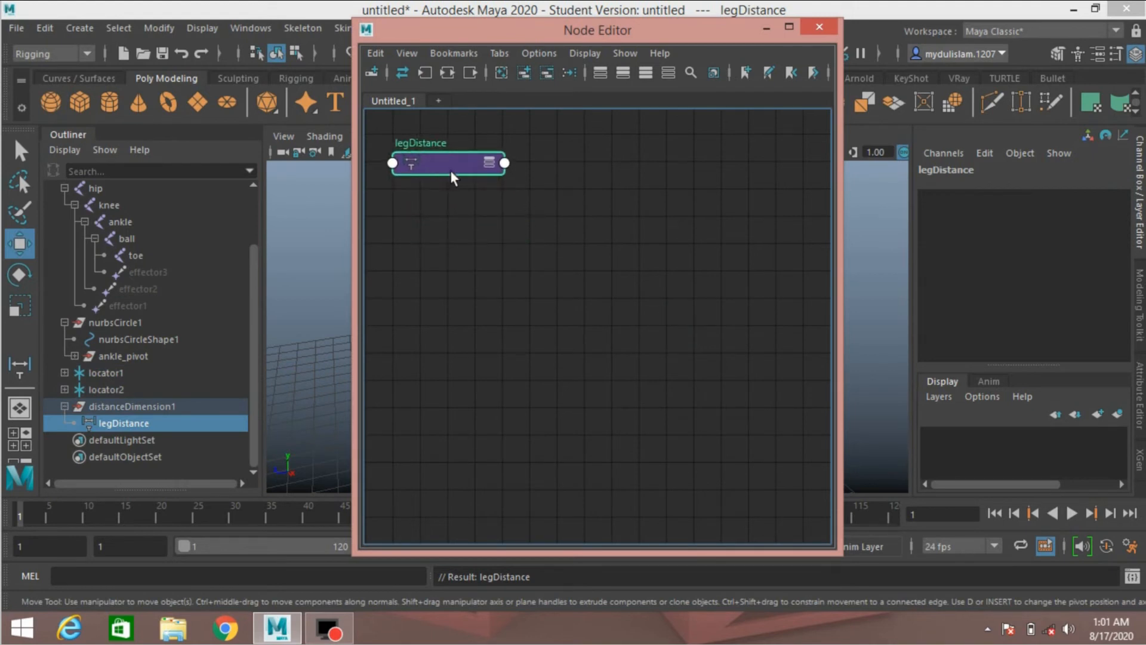
click(489, 163)
click(489, 163)
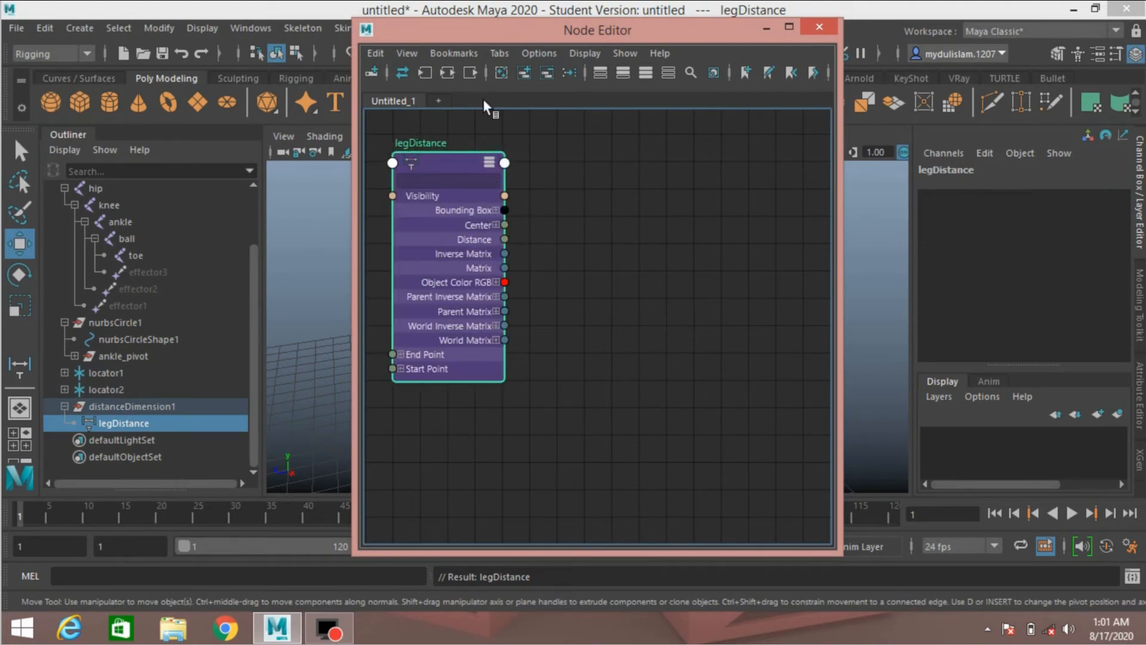
- With the Attribute Editor shown, add a multiplyDivide node beside legDistance and expand its input and output attributes
drag(498, 41, 310, 30)
click(1139, 411)
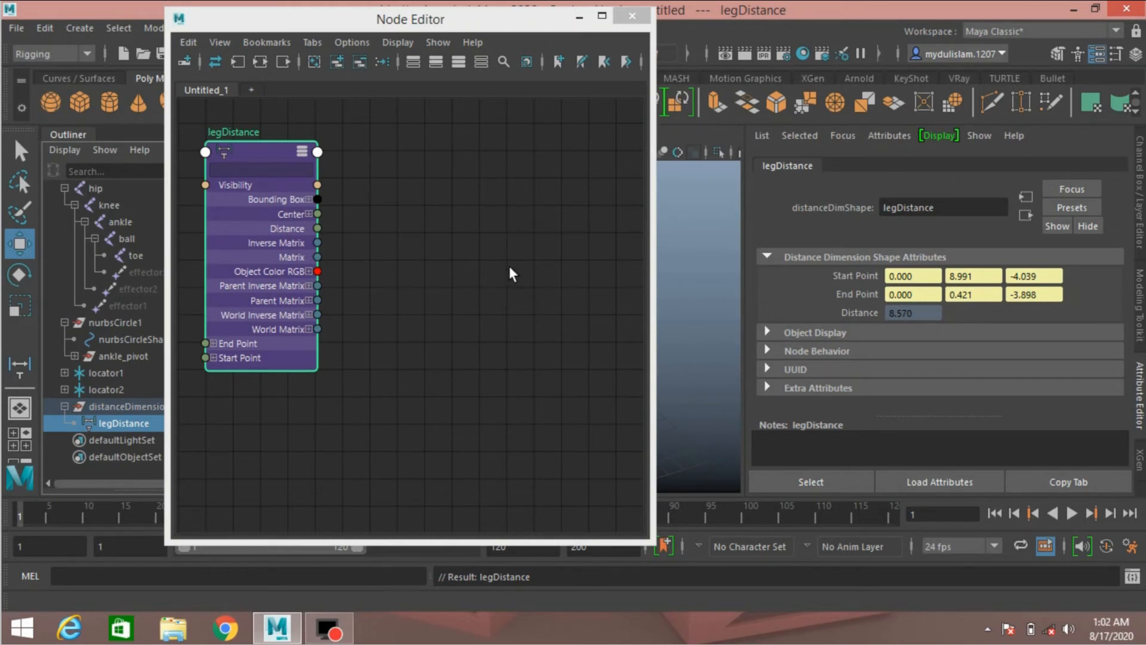
key(Tab)
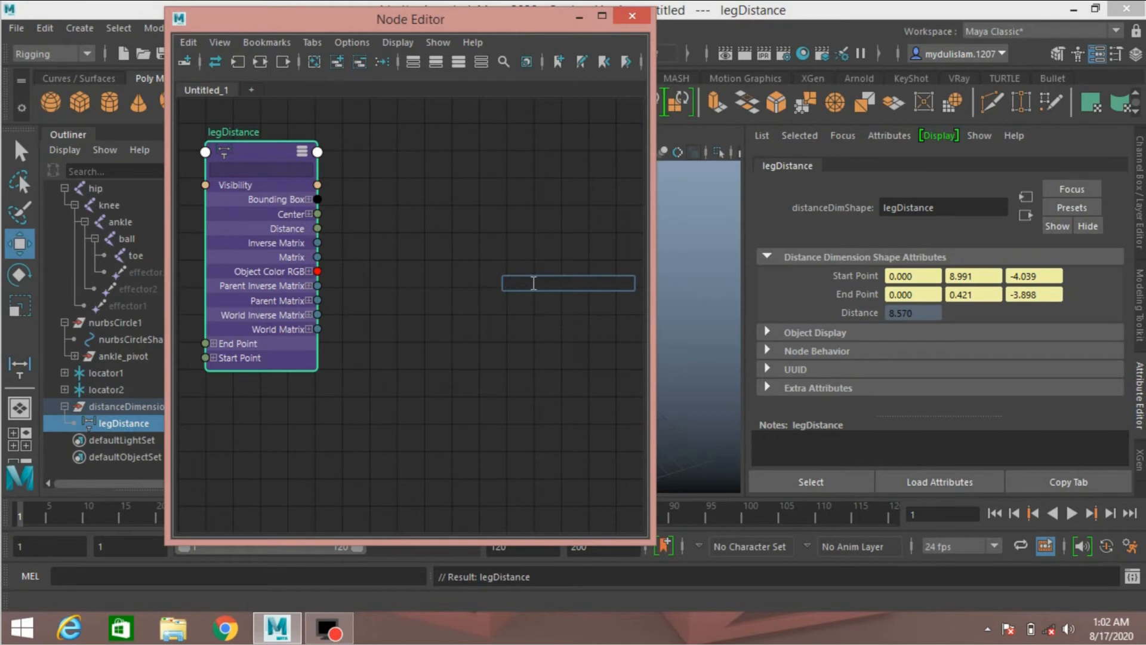
text(mul)
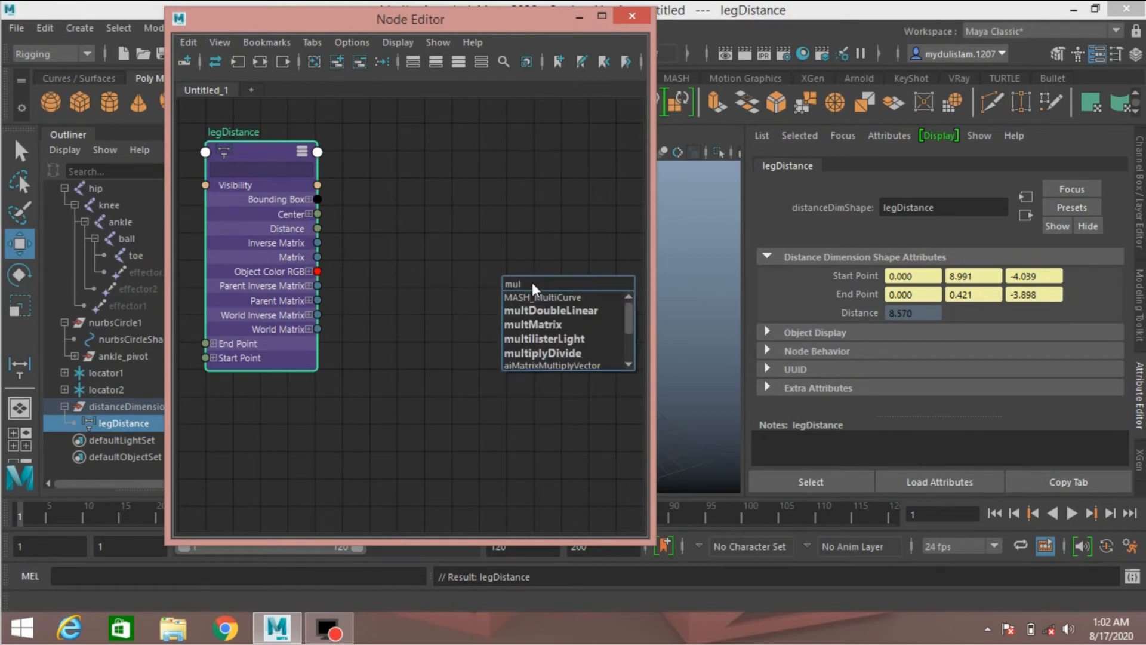
click(552, 358)
drag(540, 280, 439, 210)
click(502, 210)
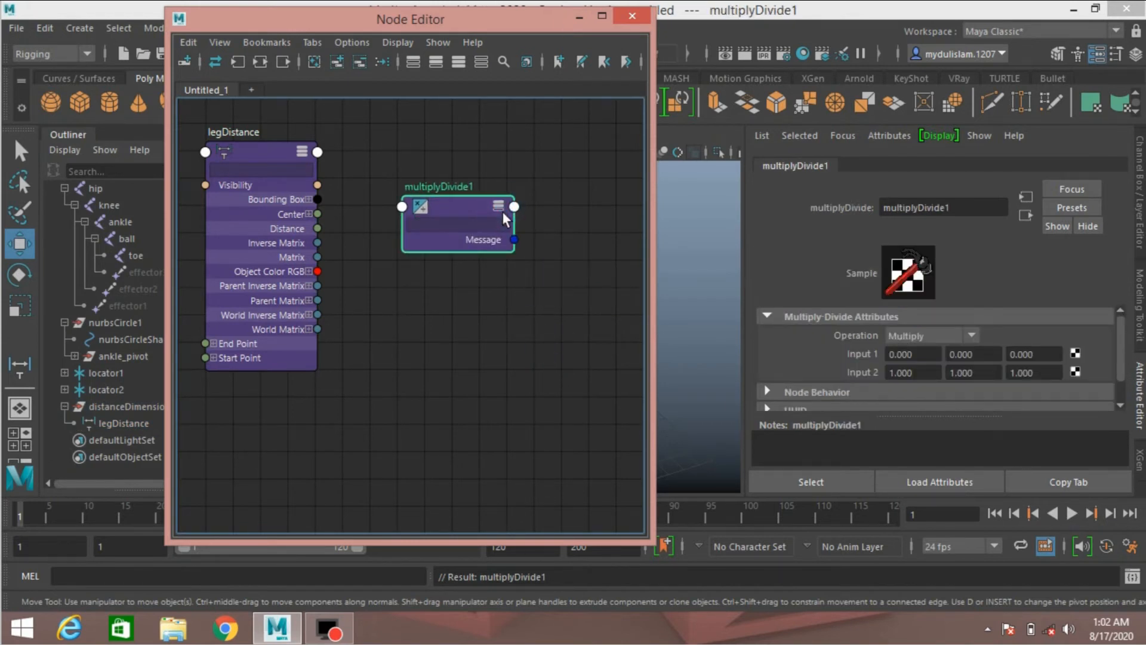
click(501, 206)
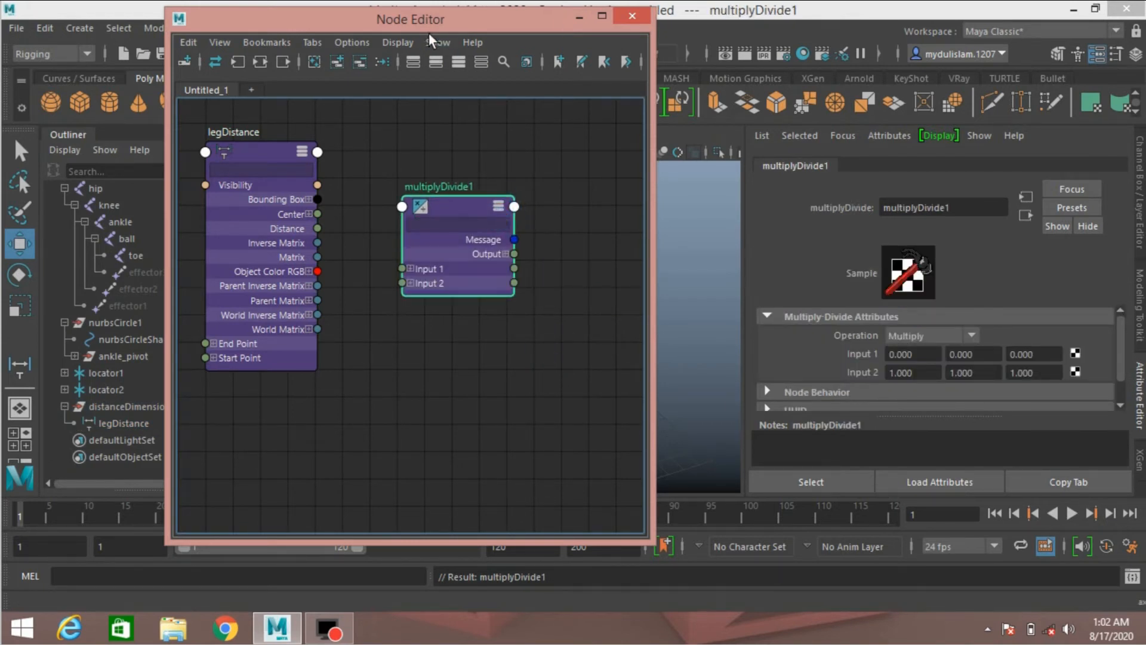
- Move the two nodes closer together and connect legDistance's Distance output to Input 1X of multiplyDivide1
drag(416, 25, 851, 22)
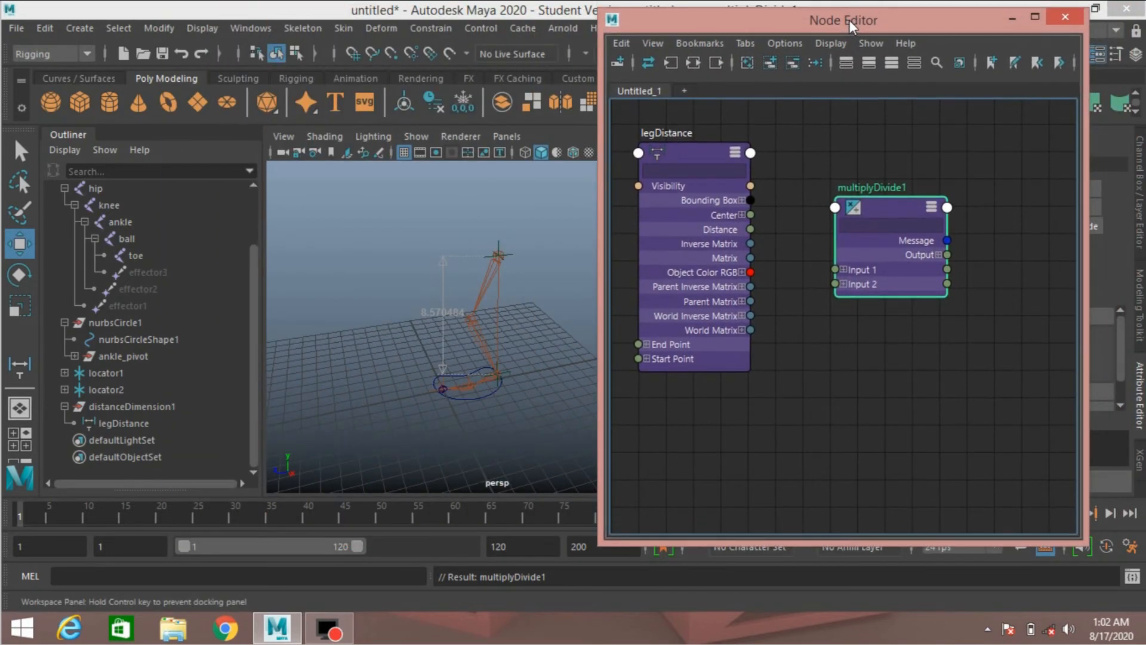
drag(680, 164, 656, 139)
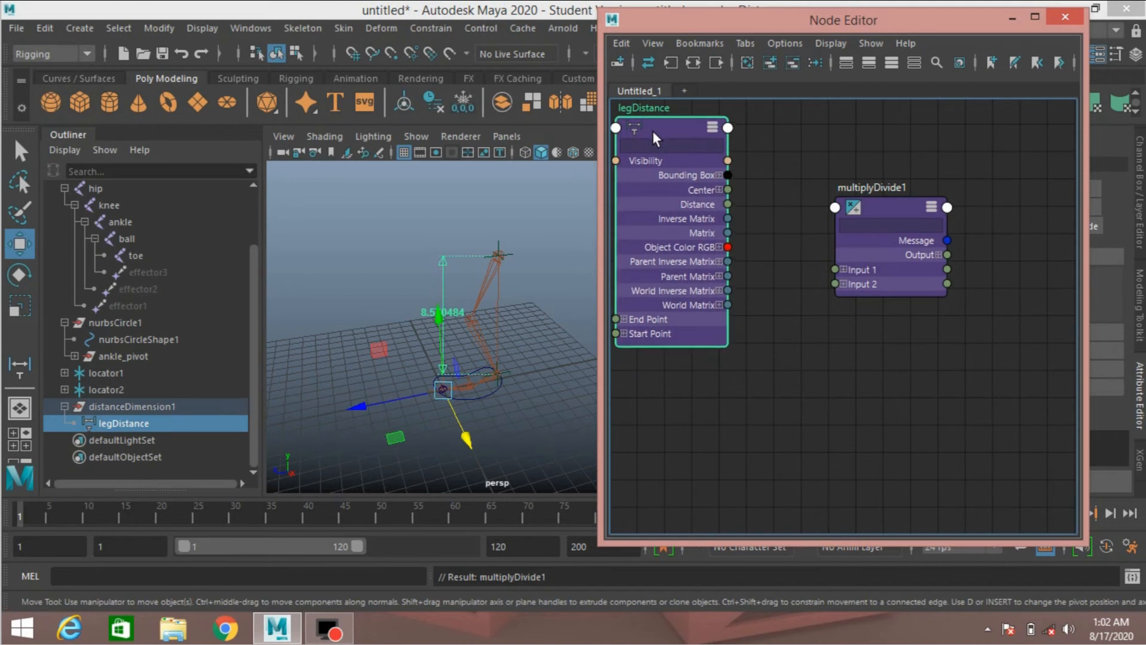
drag(873, 210, 814, 173)
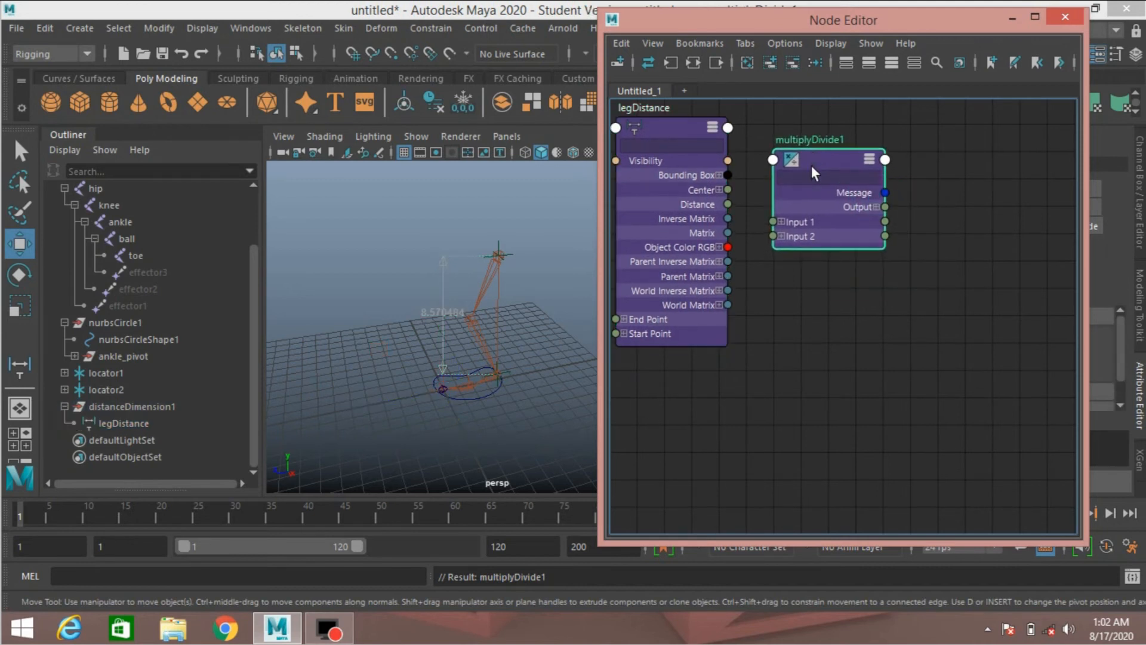
click(781, 221)
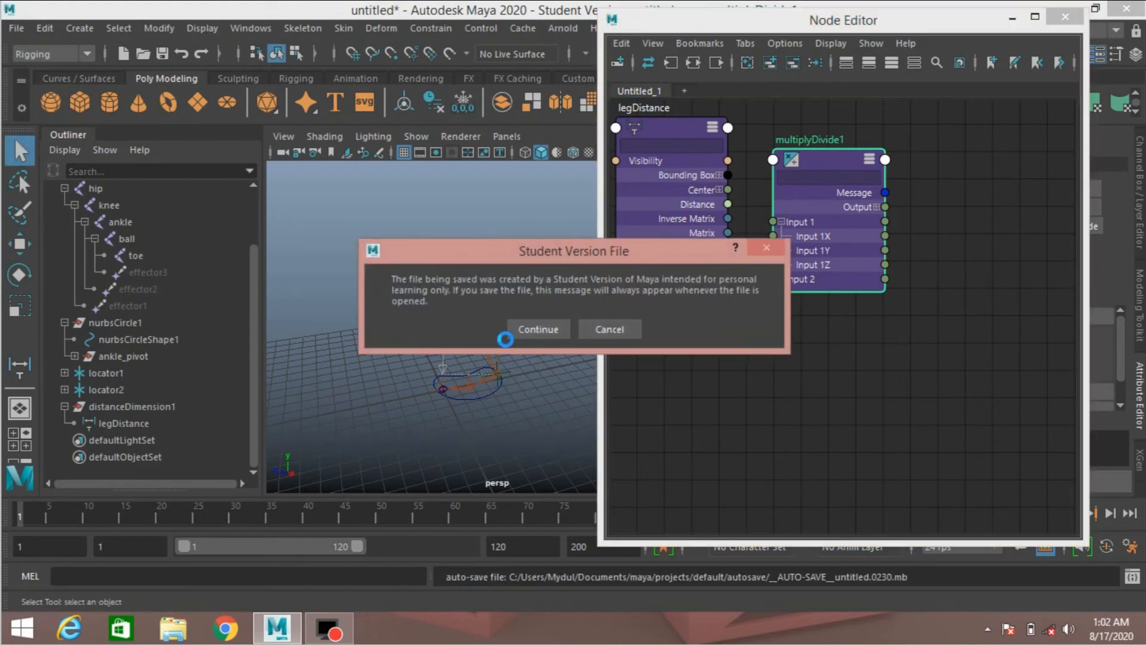
click(537, 329)
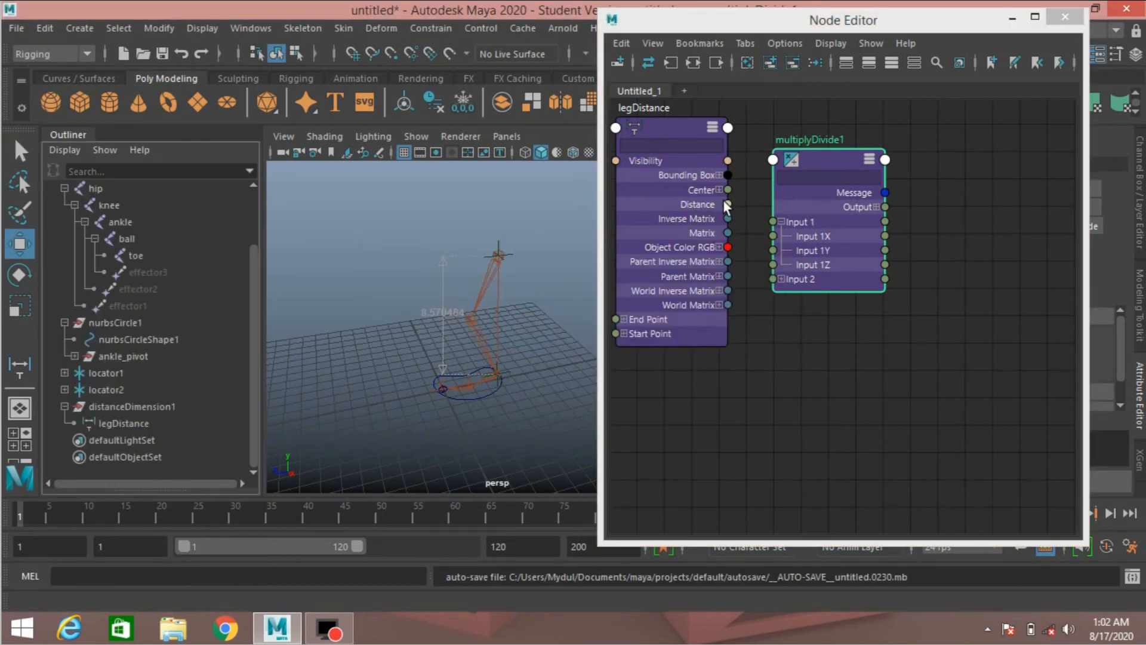
drag(728, 204, 773, 238)
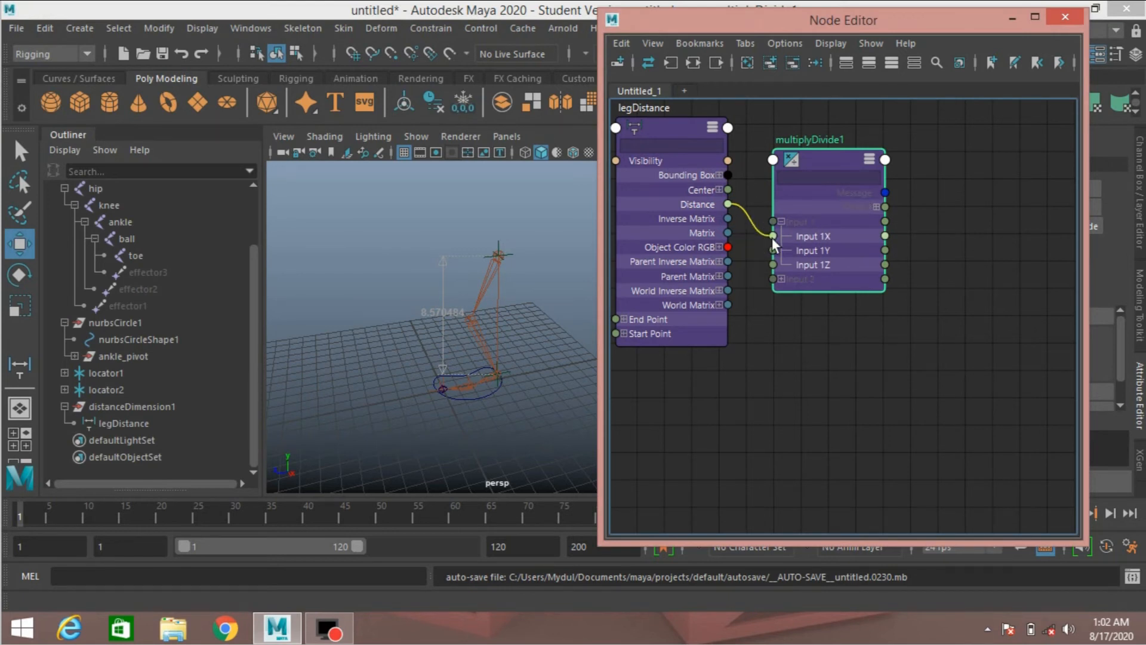
drag(773, 242, 772, 239)
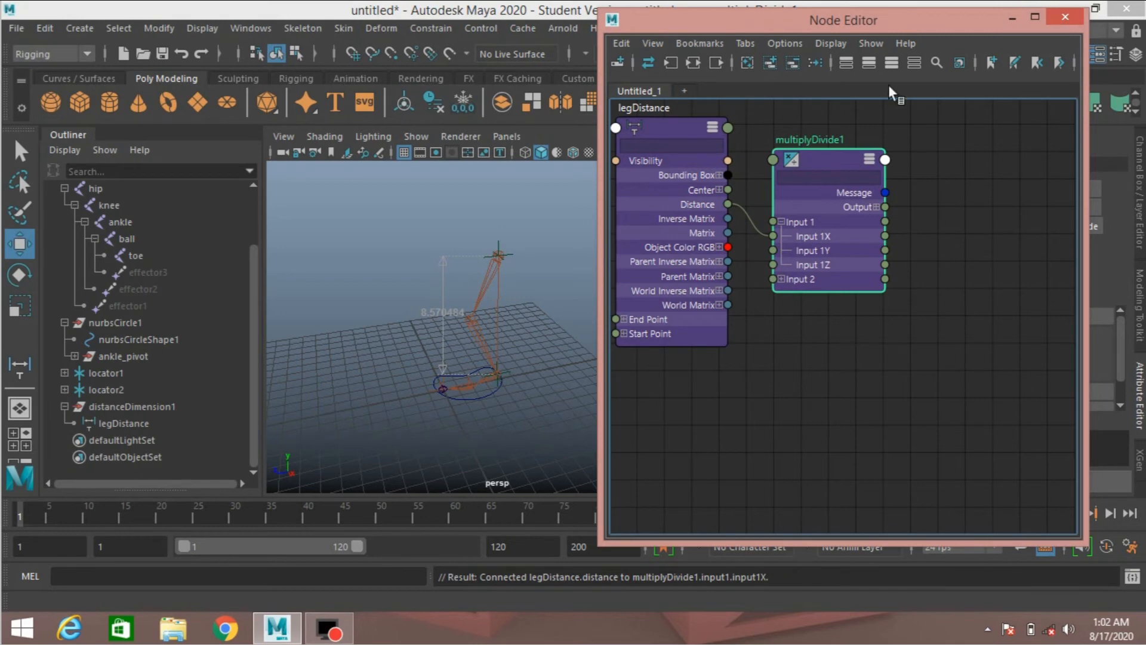
- Set multiplyDivide1's operation to Divide and the X value of its Input 2 to 8.570
drag(881, 26, 284, 15)
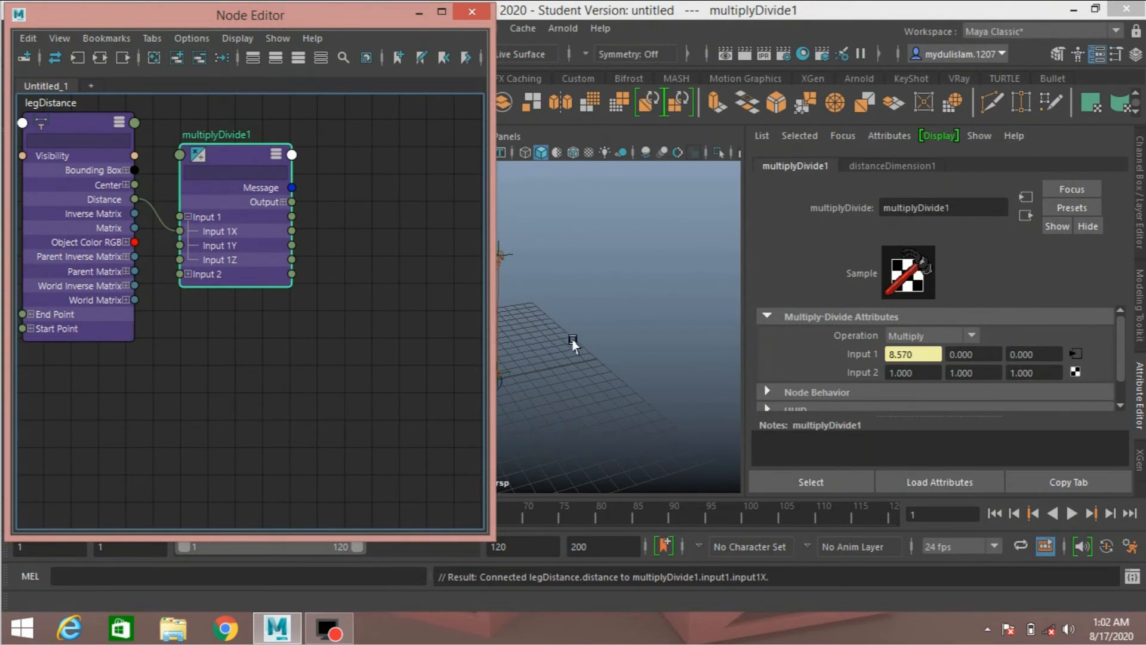
alt+drag(583, 325, 643, 316)
alt+right_drag(643, 317, 610, 332)
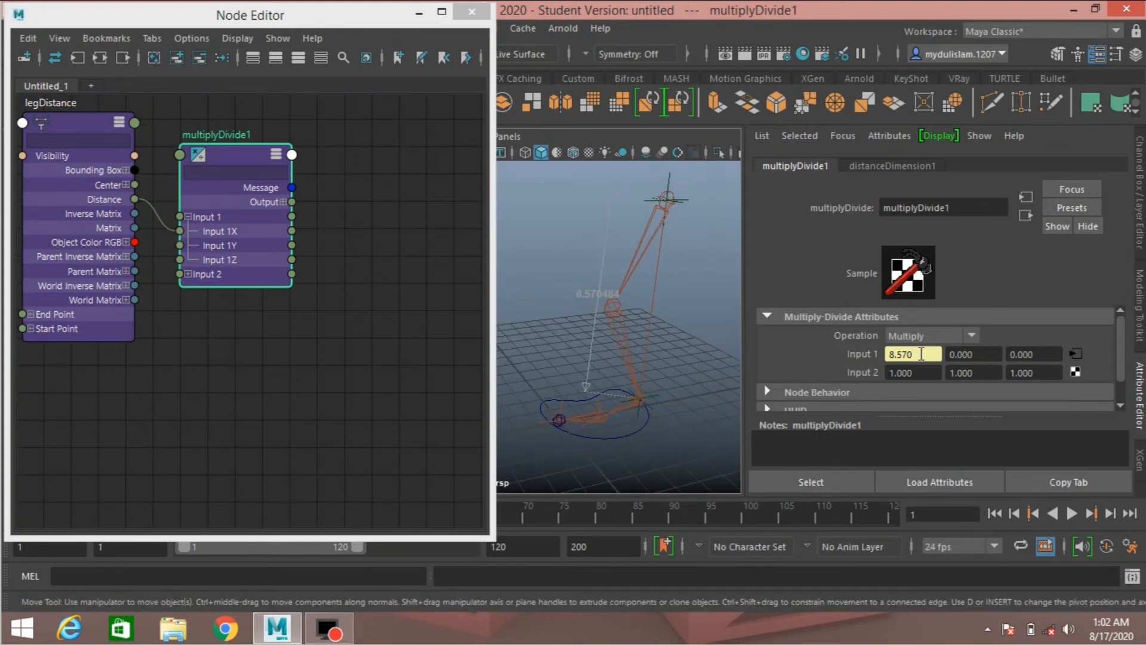
click(916, 353)
click(918, 336)
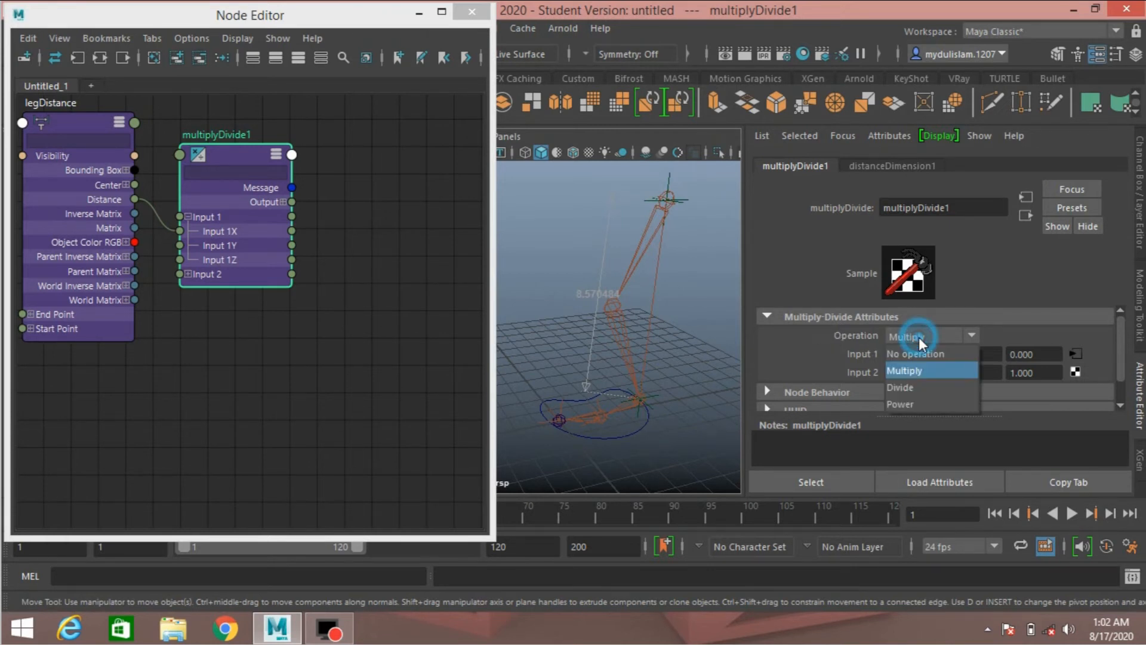
click(916, 382)
click(929, 370)
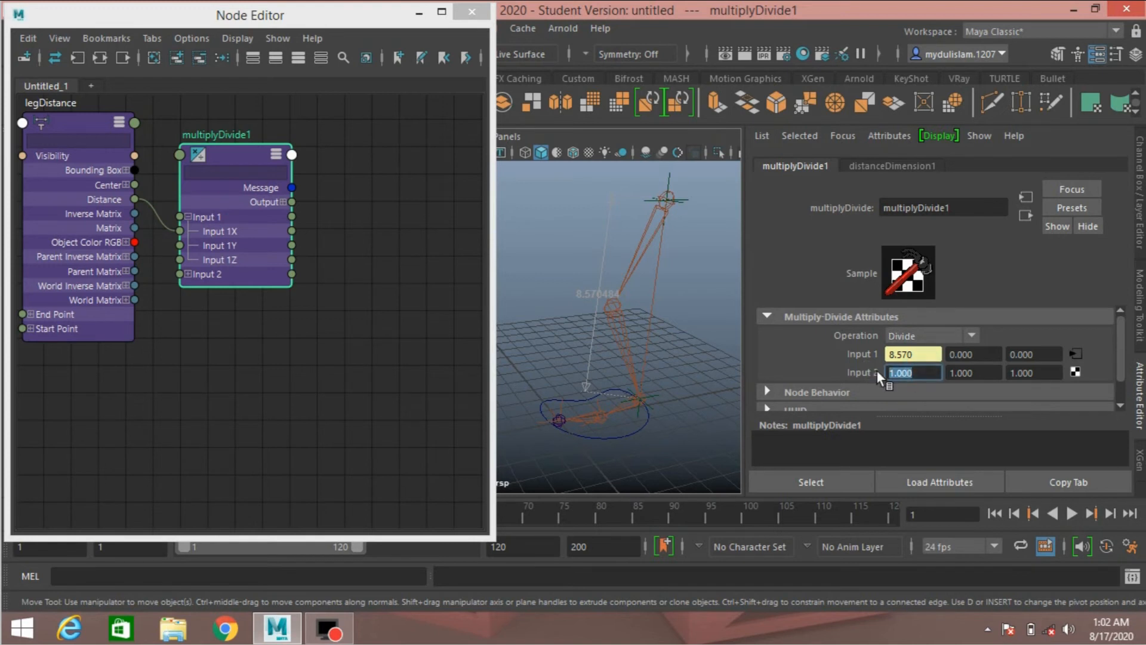
text(8.570)
key(Return)
- Add a condition node to the node graph and place it beside multiplyDivide1
click(339, 16)
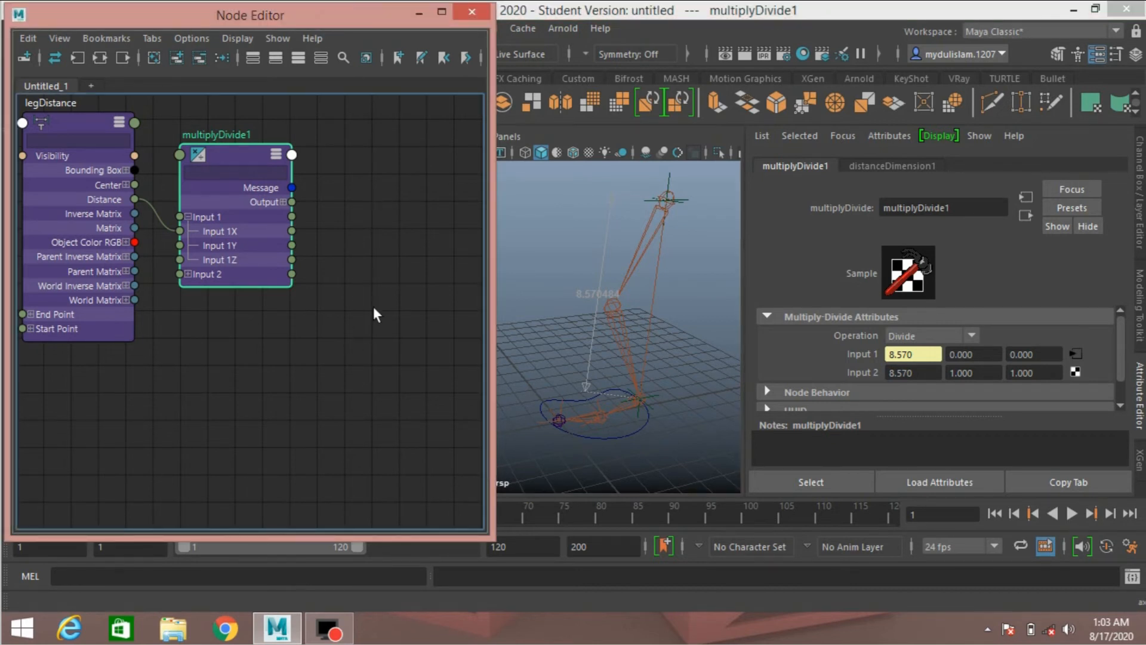
key(Tab)
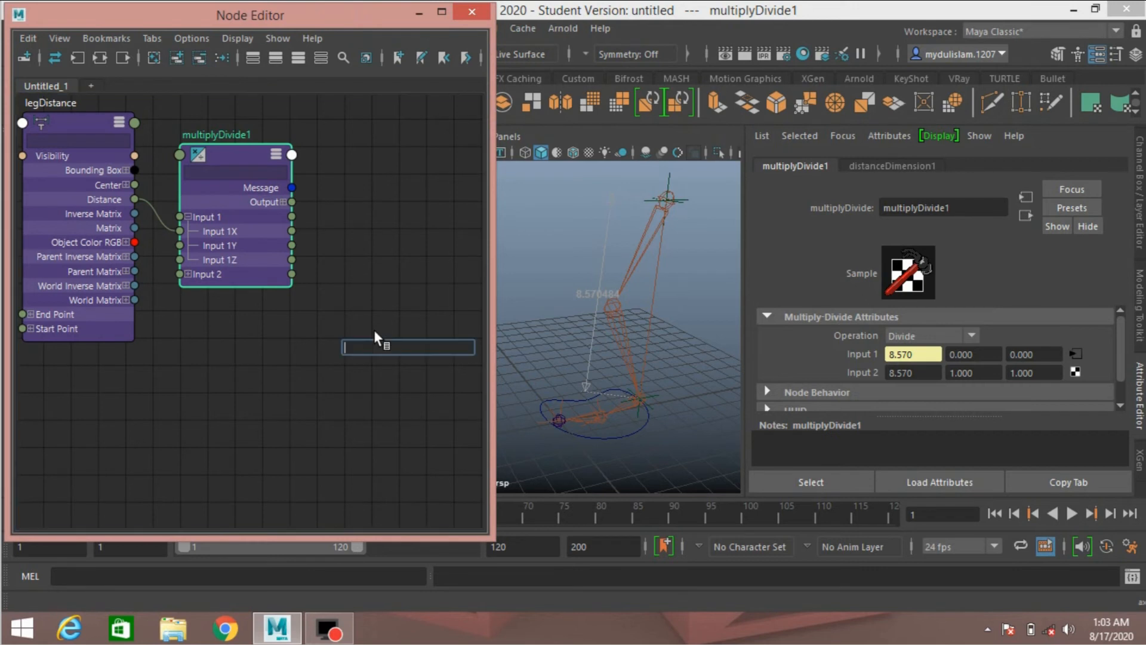
text(co)
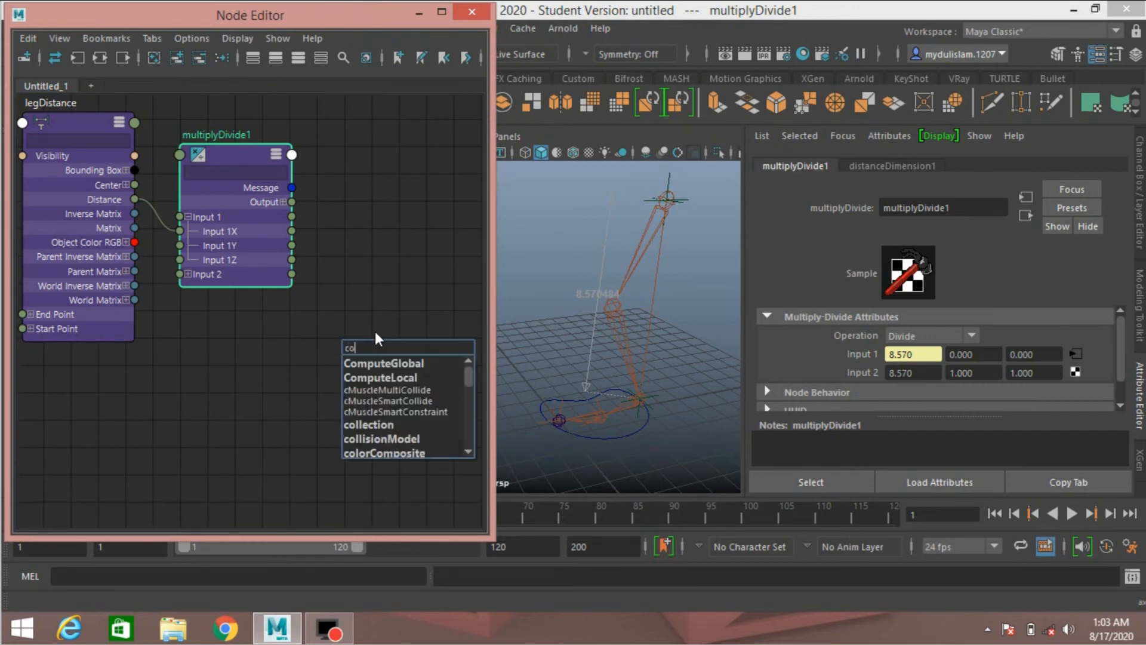
text(n)
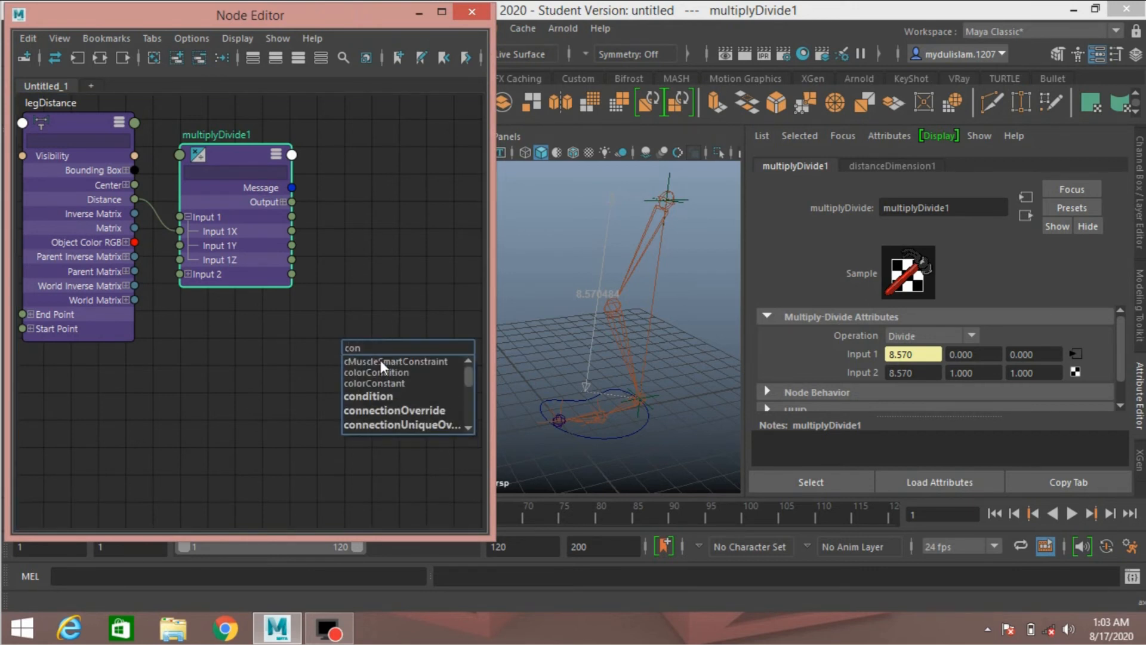
click(384, 399)
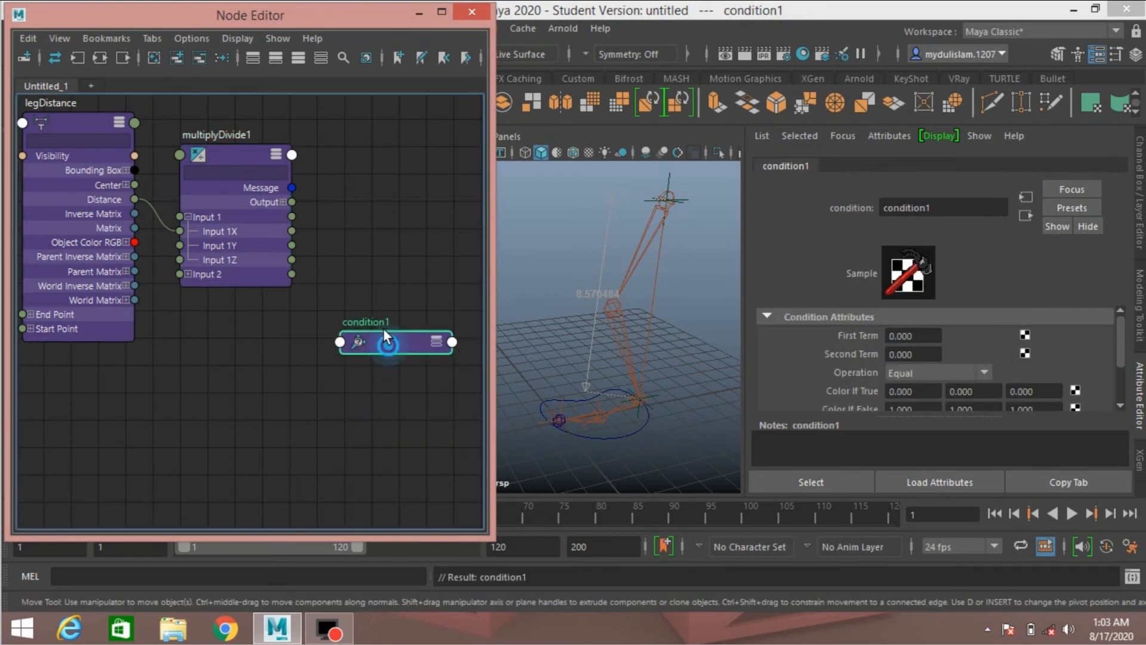
drag(383, 334, 377, 168)
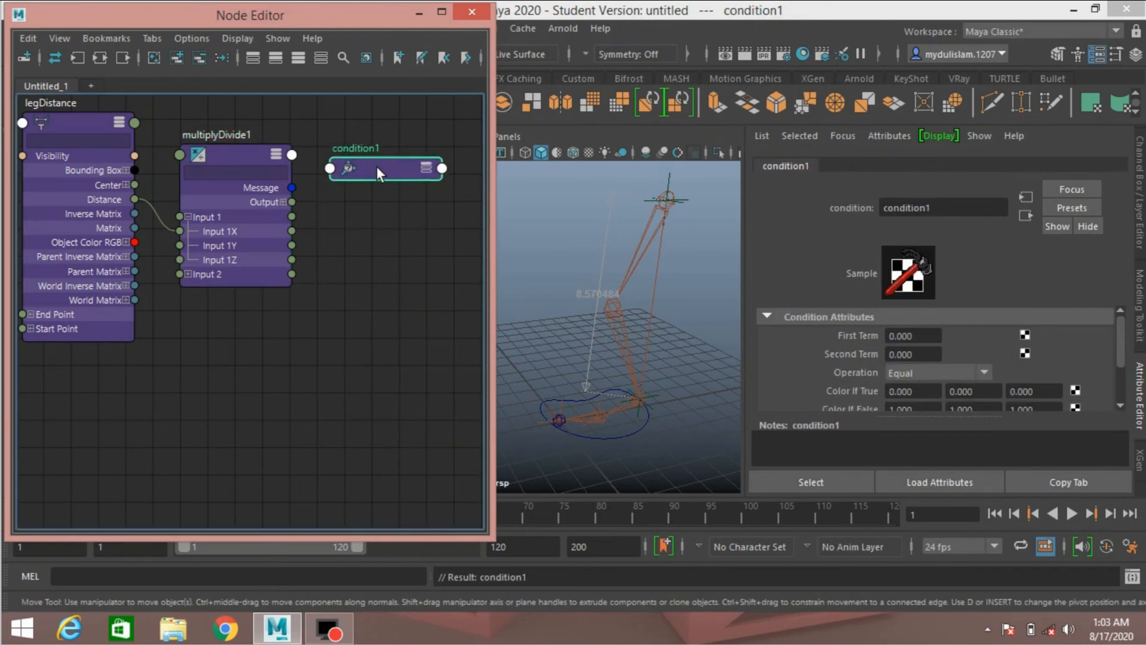
- Expand all attributes of condition1 and connect legDistance's Distance output to its First Term
click(425, 168)
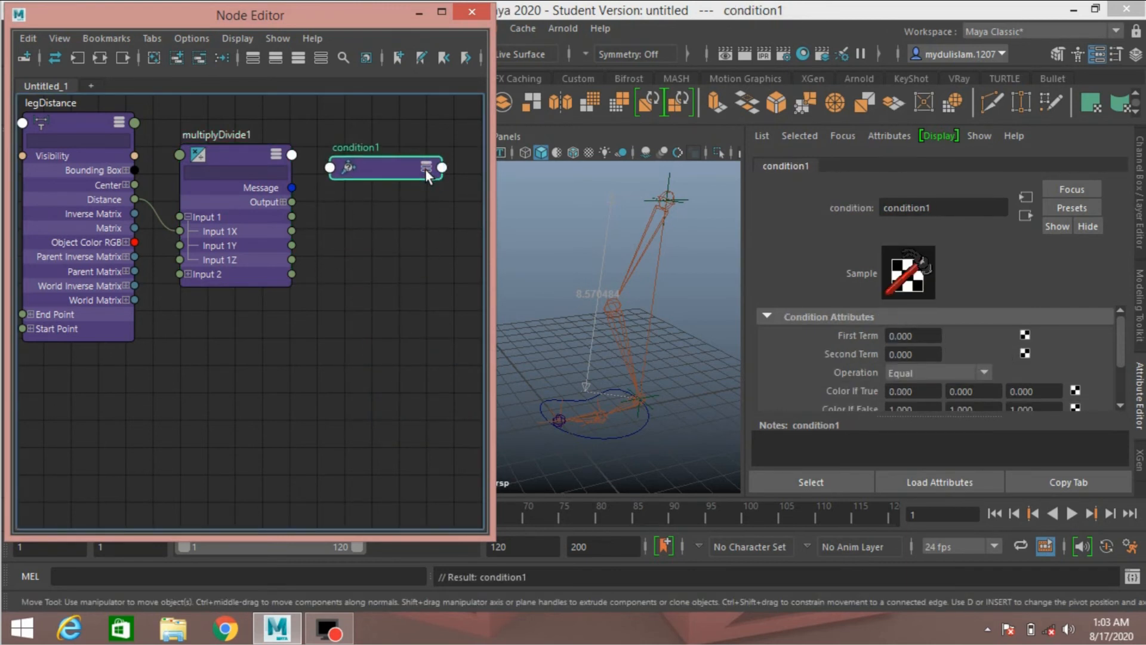
click(425, 167)
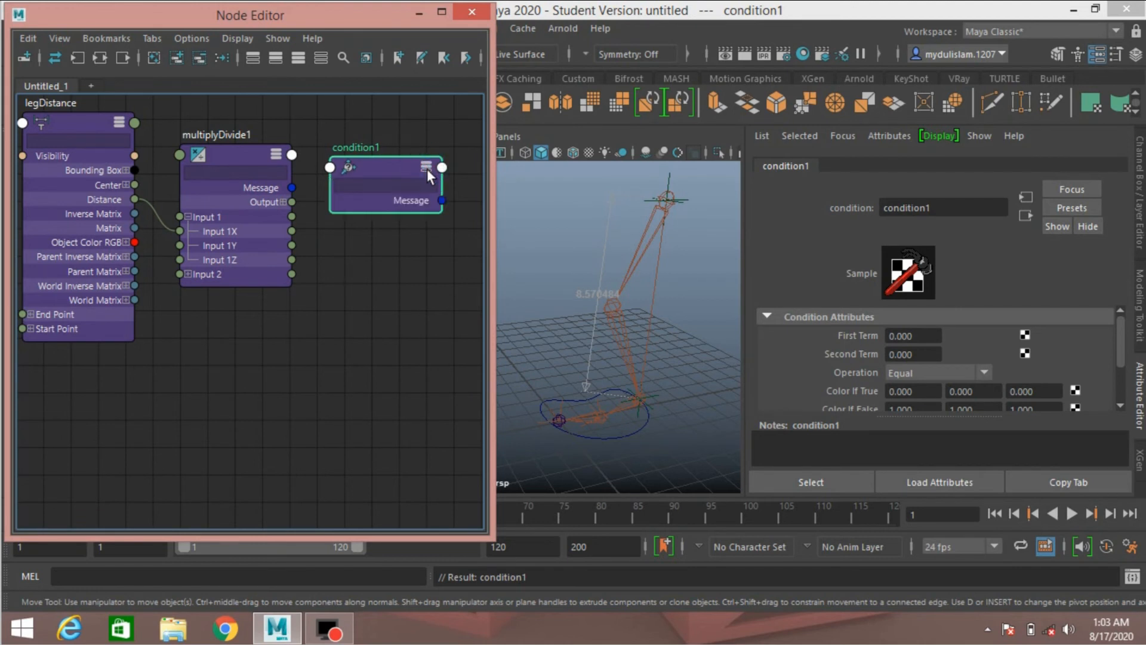
click(427, 169)
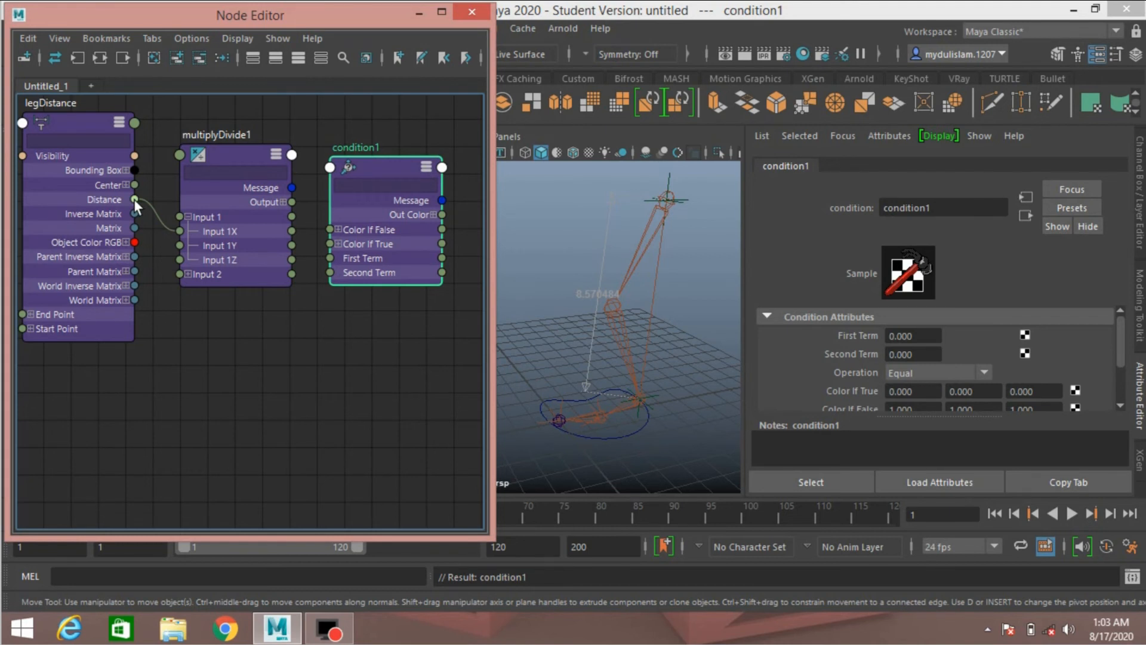
mouse_move(134, 203)
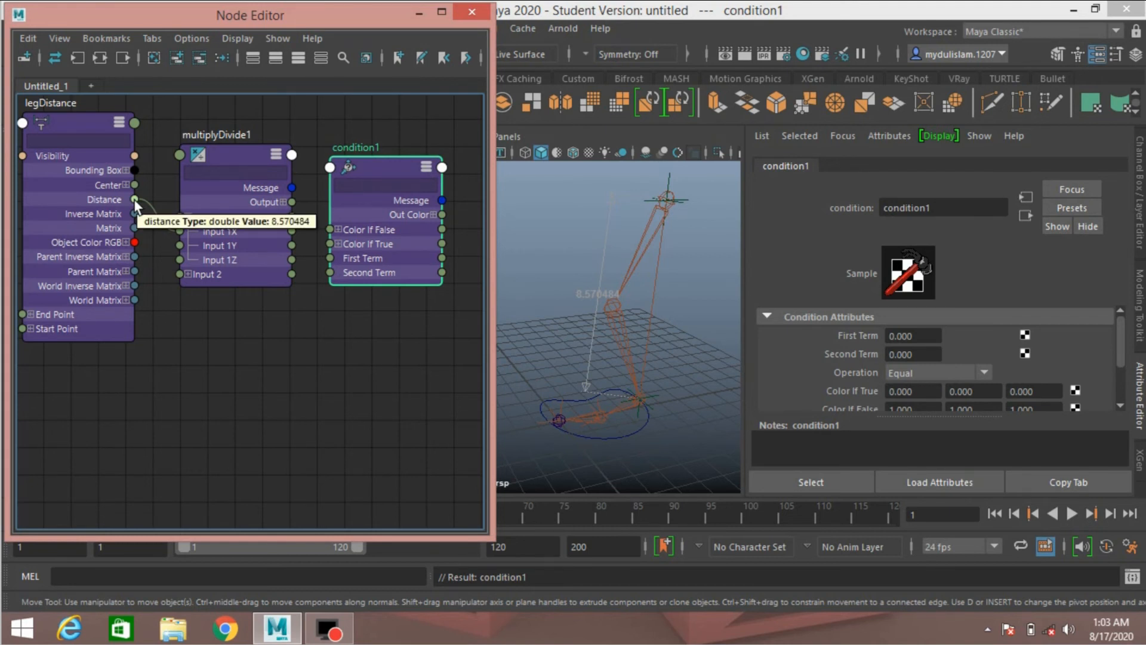
drag(135, 201, 327, 255)
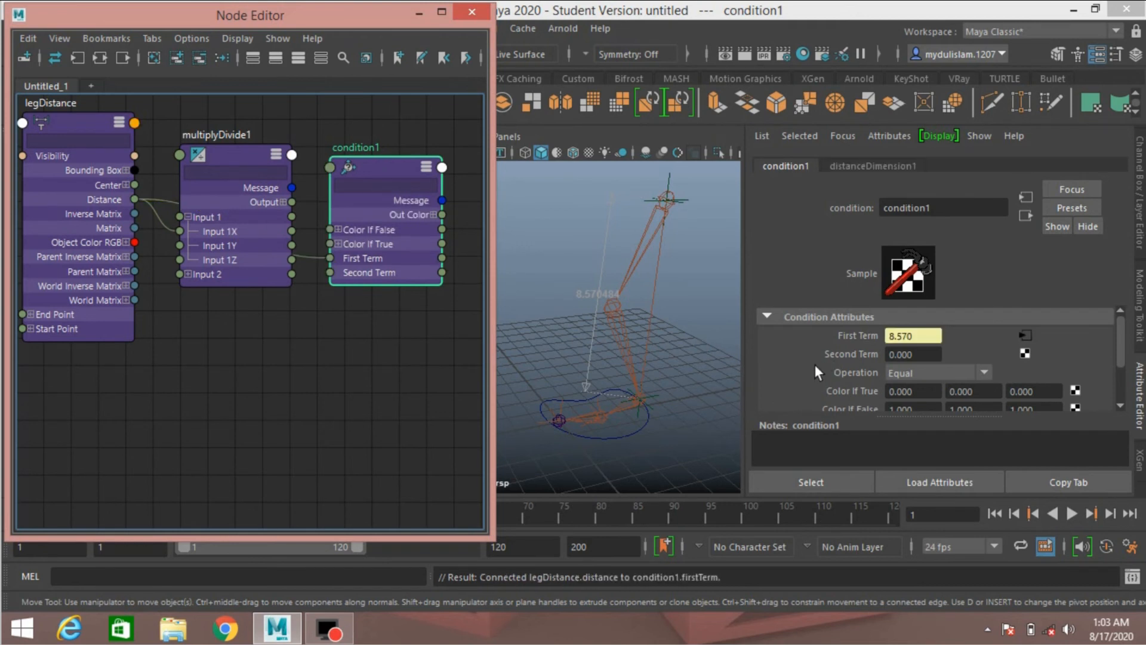
- Set condition1's Second Term to 8.570 and its operation to Greater or Equal
click(919, 356)
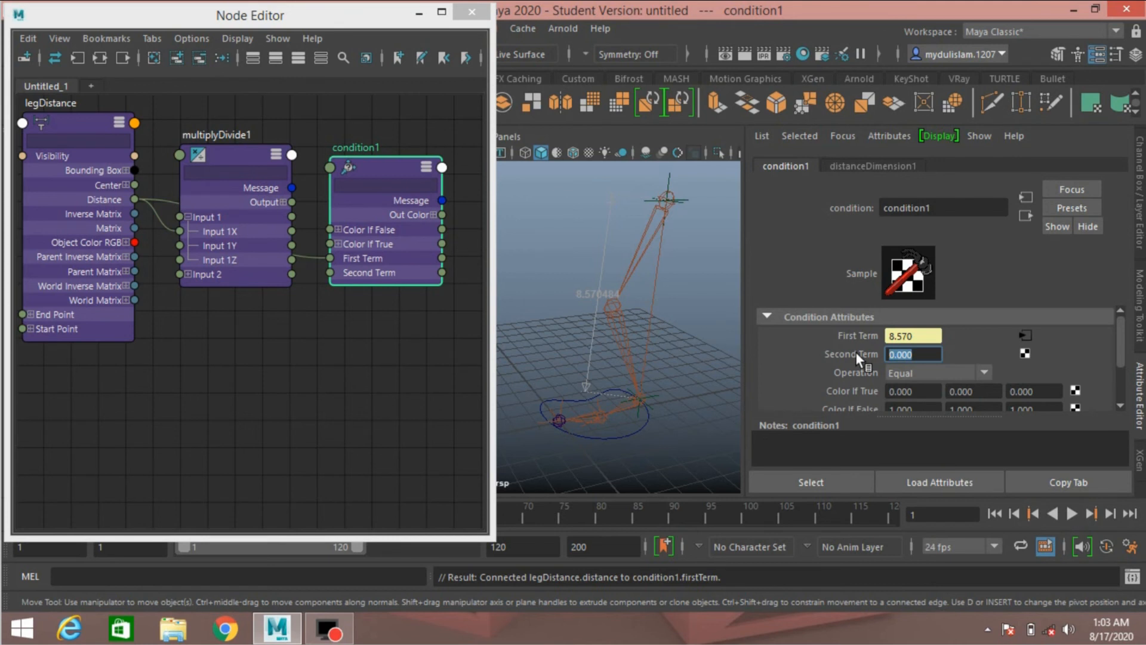
text(8.570)
key(Return)
click(911, 373)
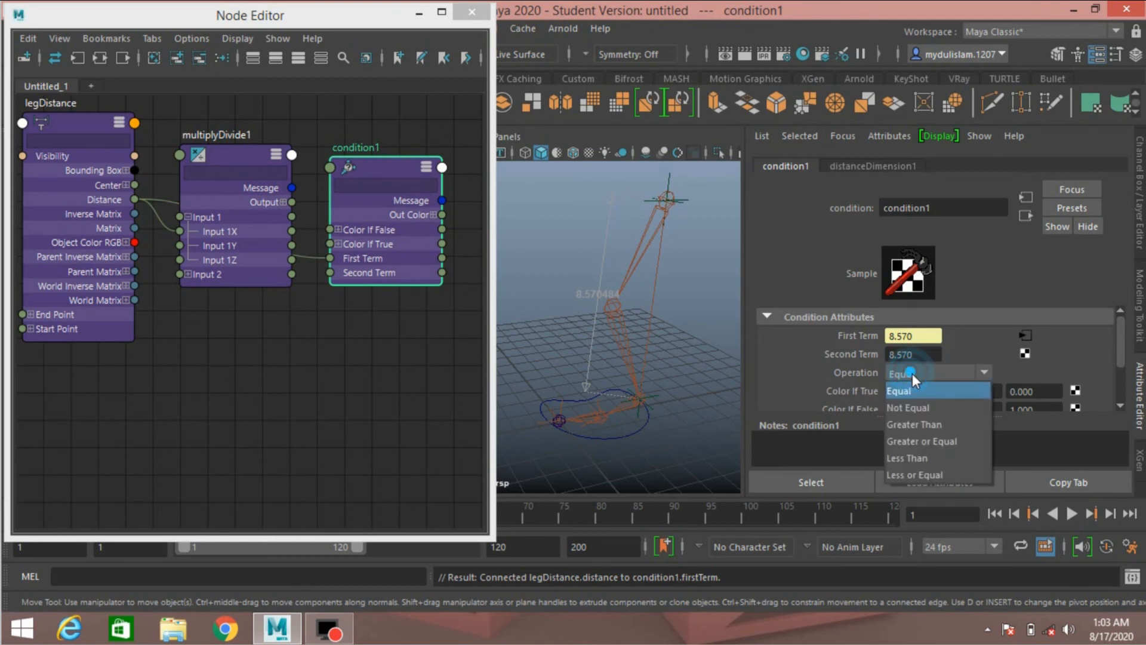
click(928, 445)
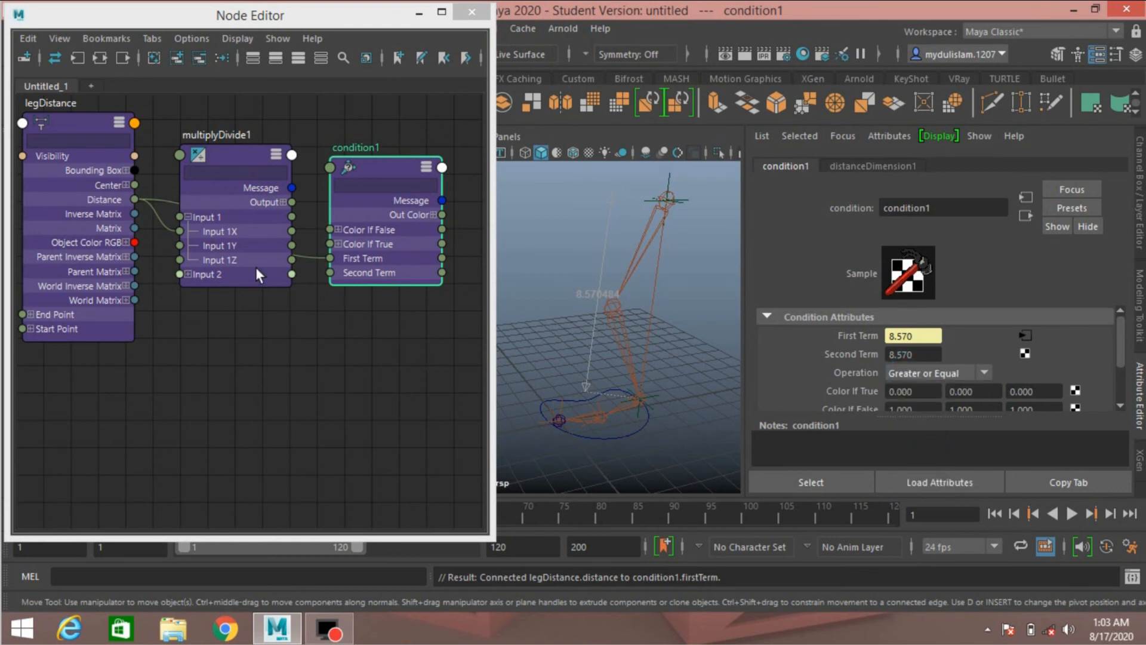
- Expand multiplyDivide1's Output and condition1's Color If True, and connect Output X to Color If True R
click(283, 202)
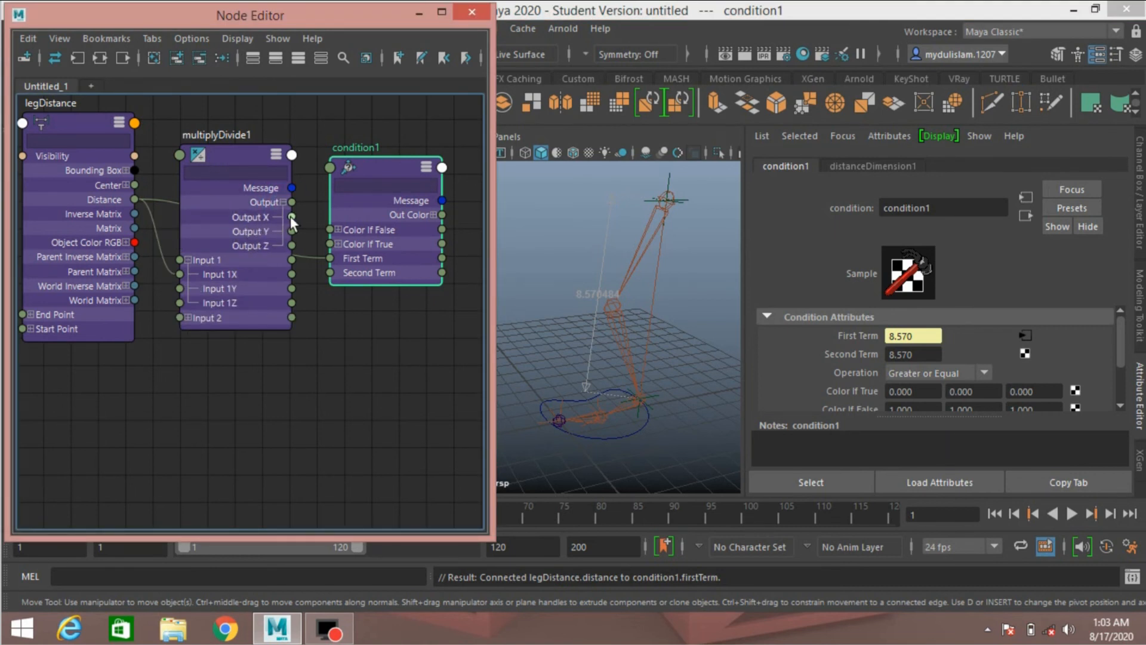
click(337, 244)
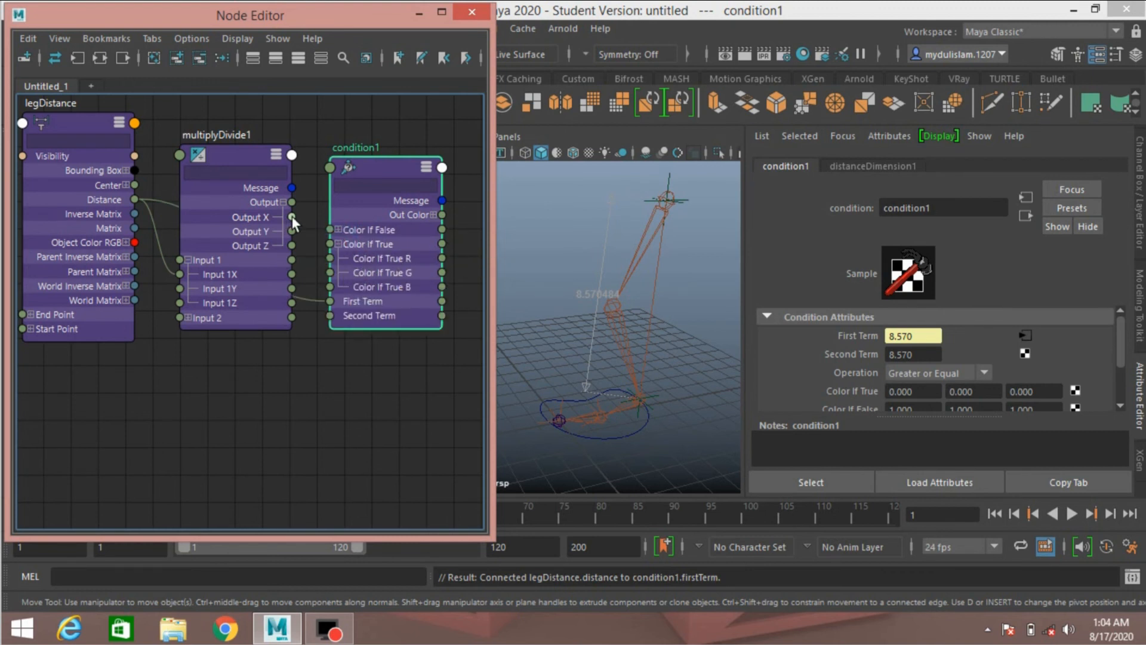
mouse_move(292, 216)
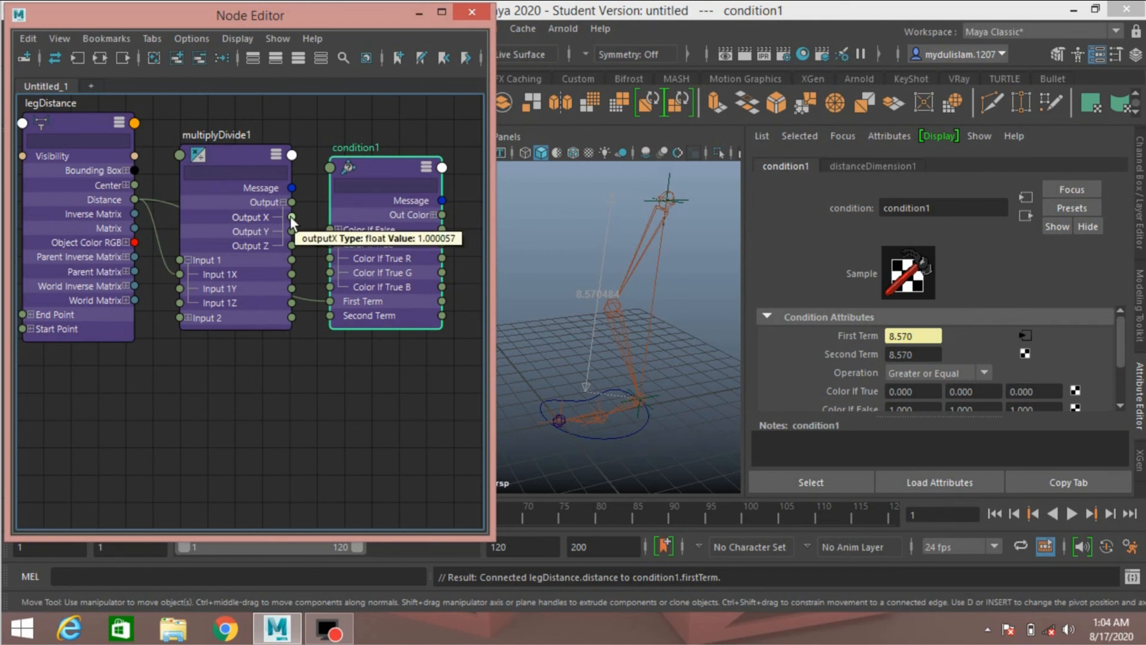
drag(290, 218, 311, 225)
drag(309, 267, 330, 258)
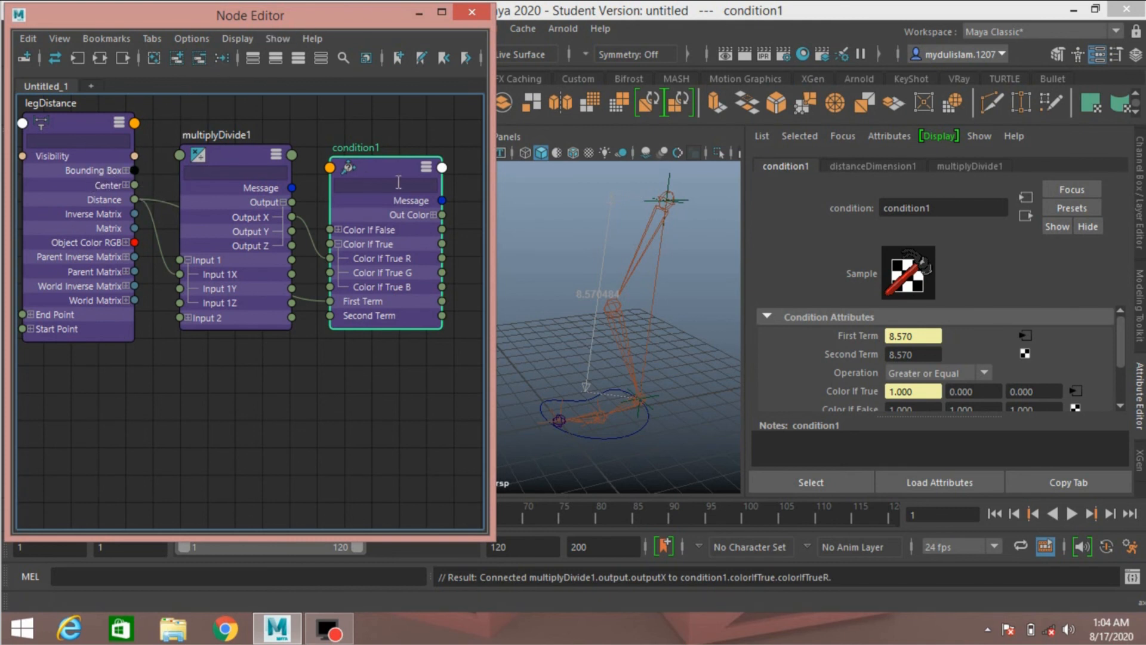
- Minimize the Node Editor and open the Connection Editor with condition1 as the source and the hip joint as the target
click(418, 13)
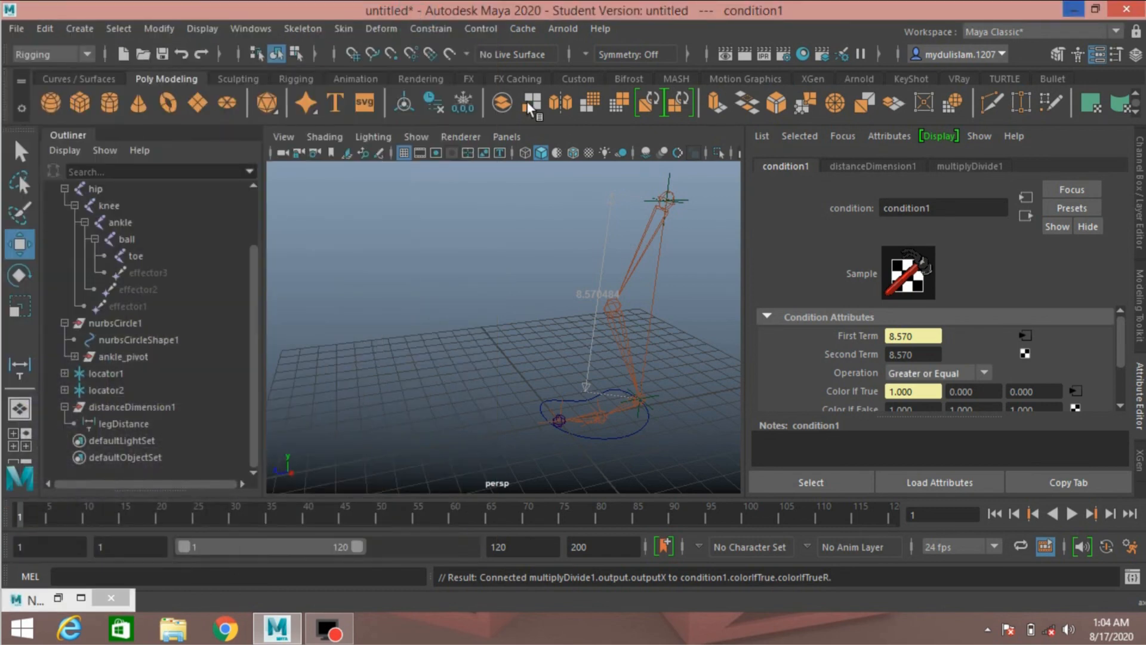
click(242, 28)
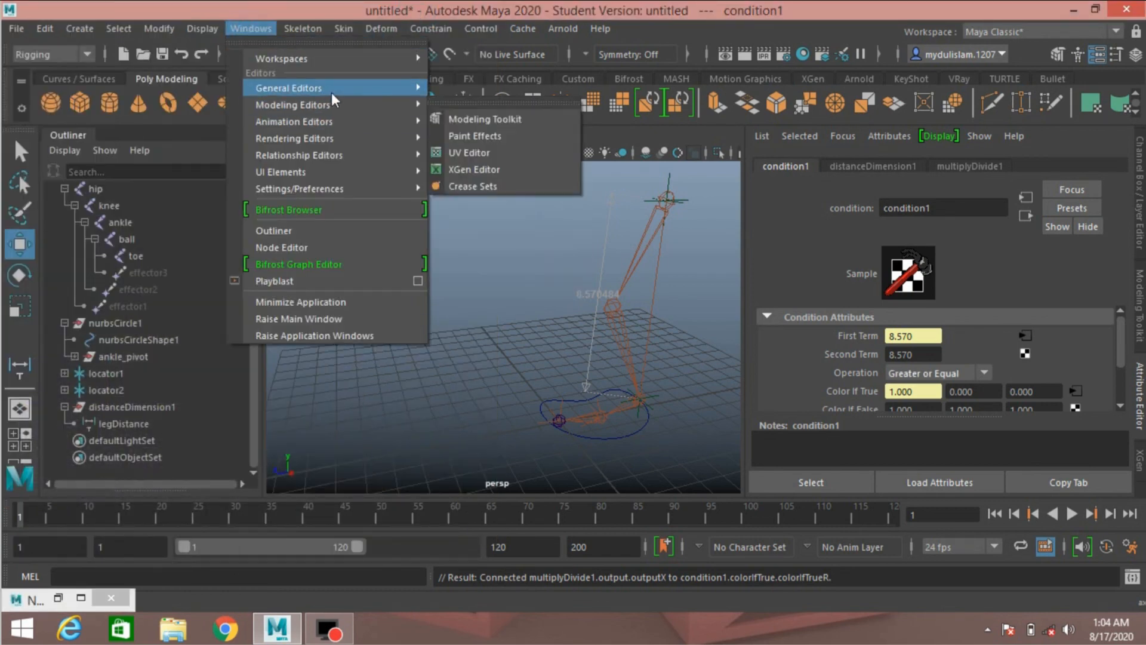
mouse_move(353, 90)
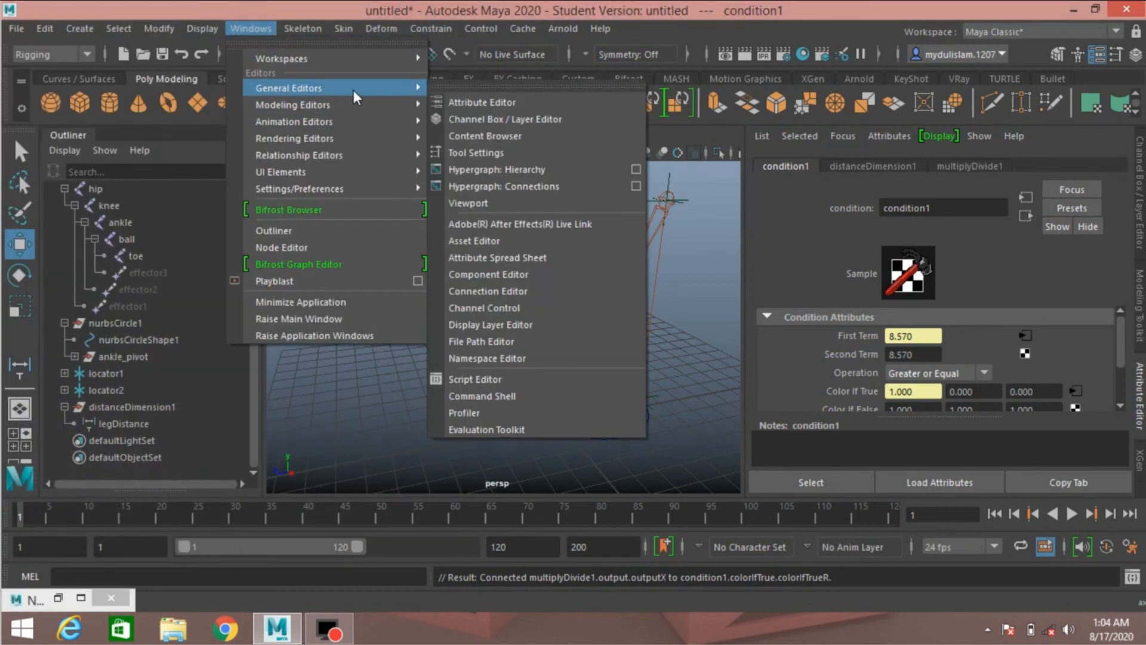
click(493, 291)
drag(554, 221, 847, 54)
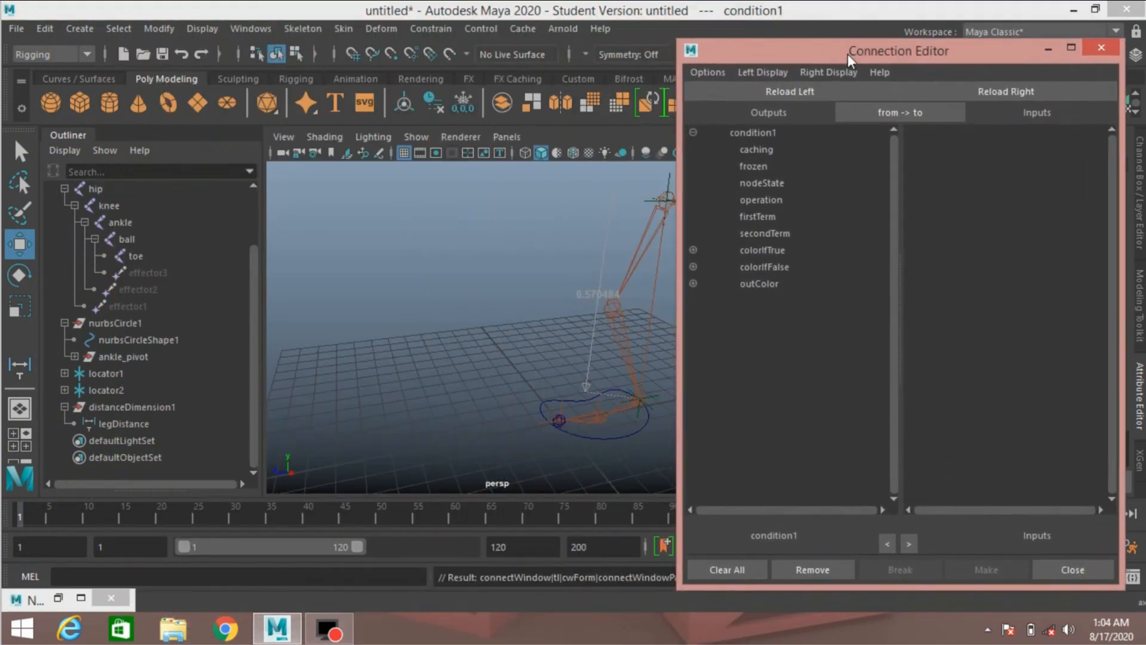
click(93, 189)
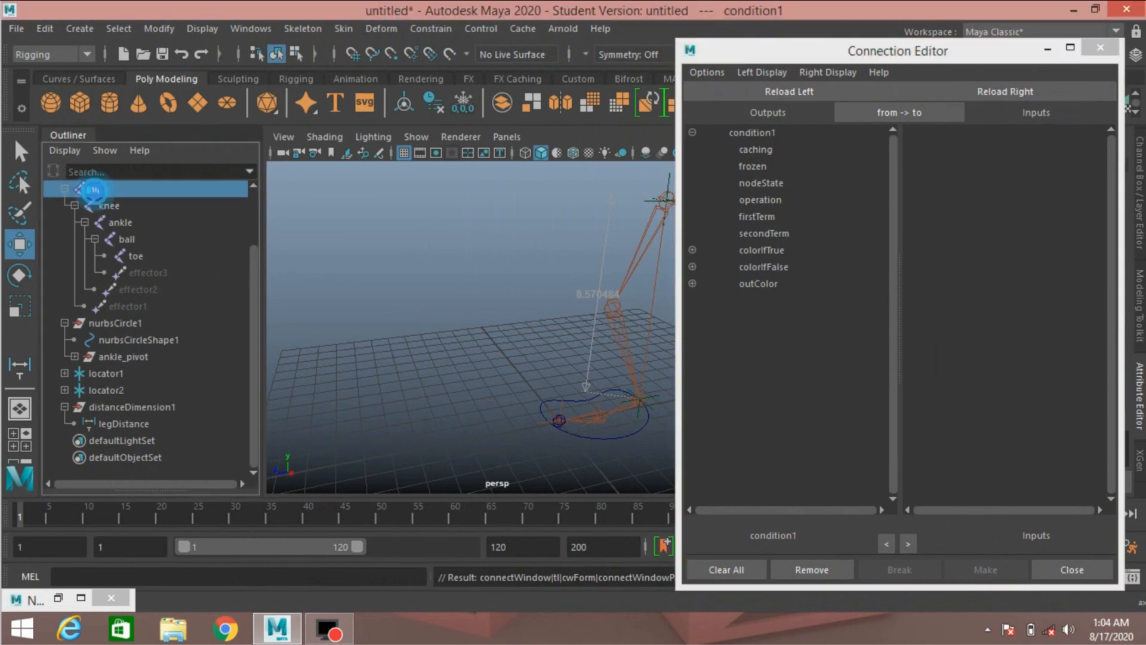
click(1005, 91)
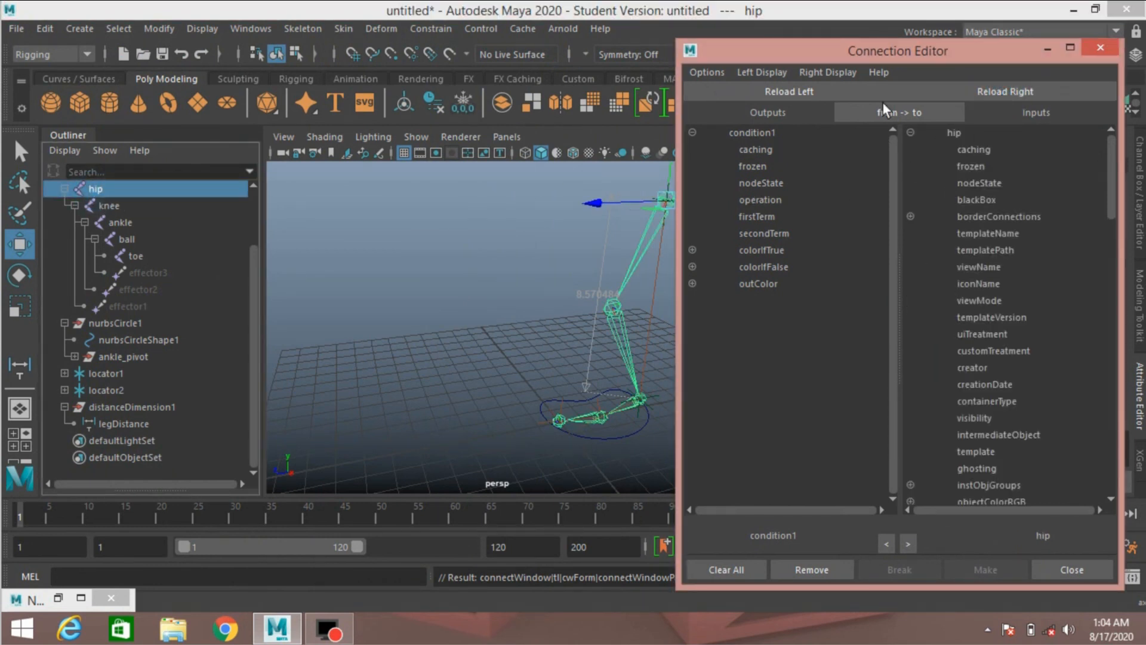
- Connect condition1's outColorR to the hip joint's scaleX
click(693, 283)
click(771, 301)
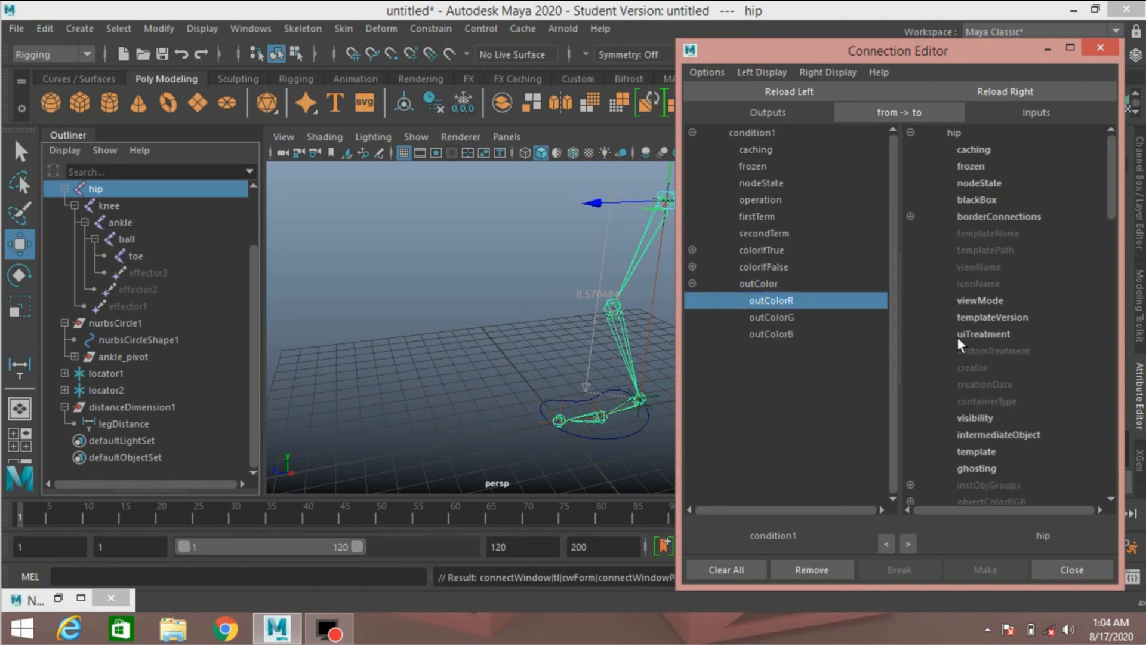
scroll(956, 335, down, 3)
scroll(954, 338, down, 8)
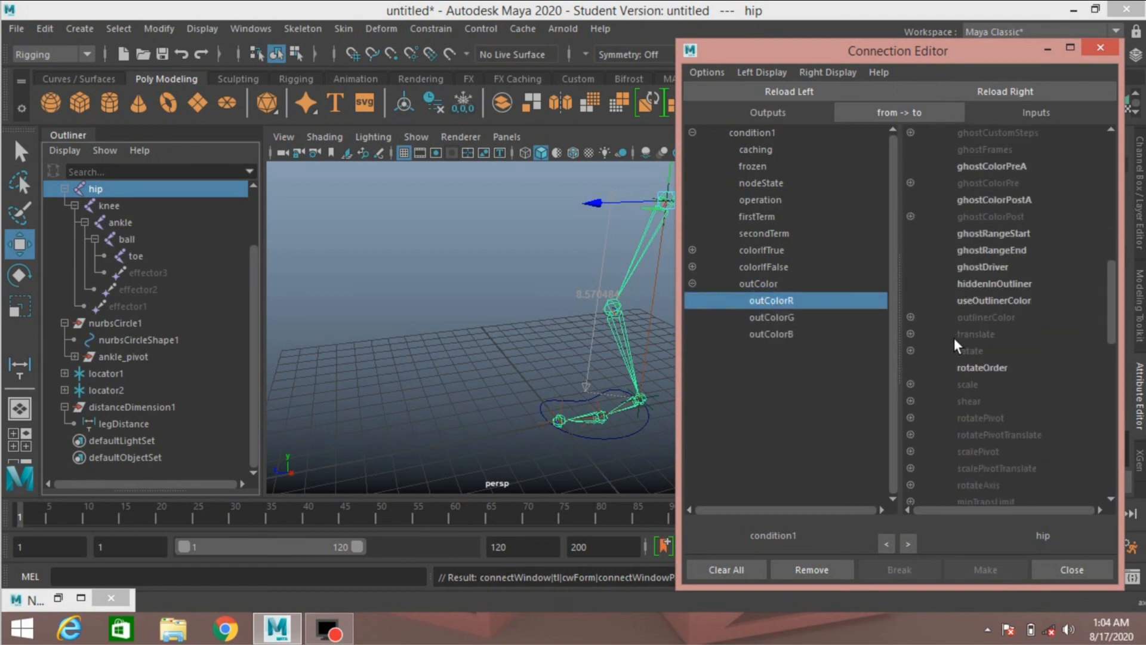
click(910, 384)
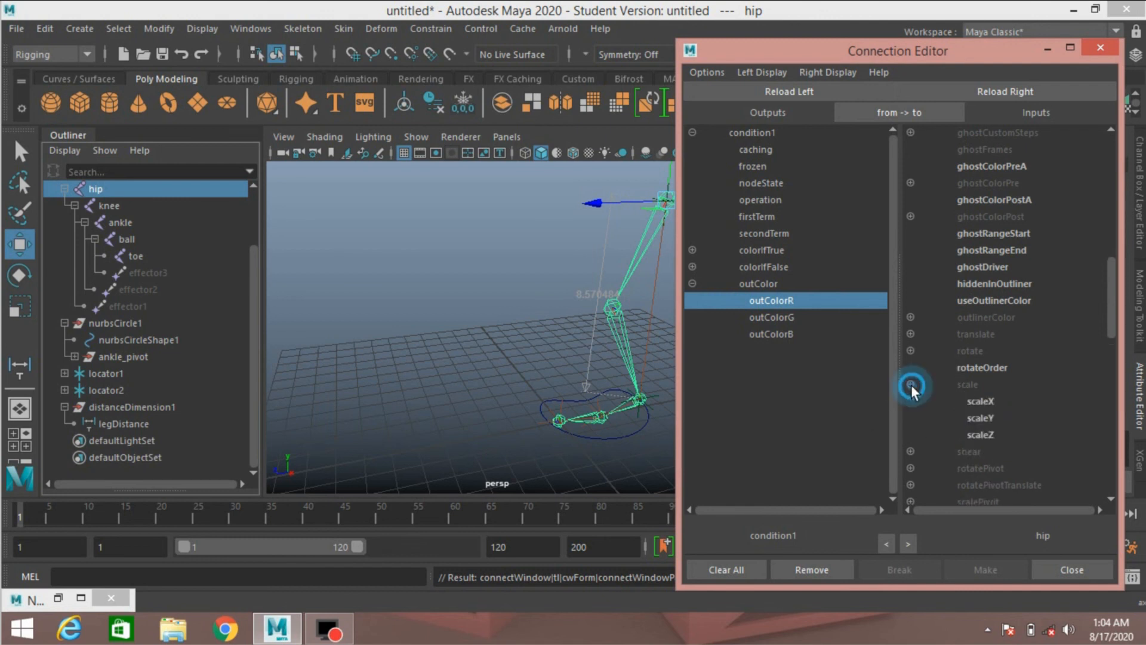
click(977, 402)
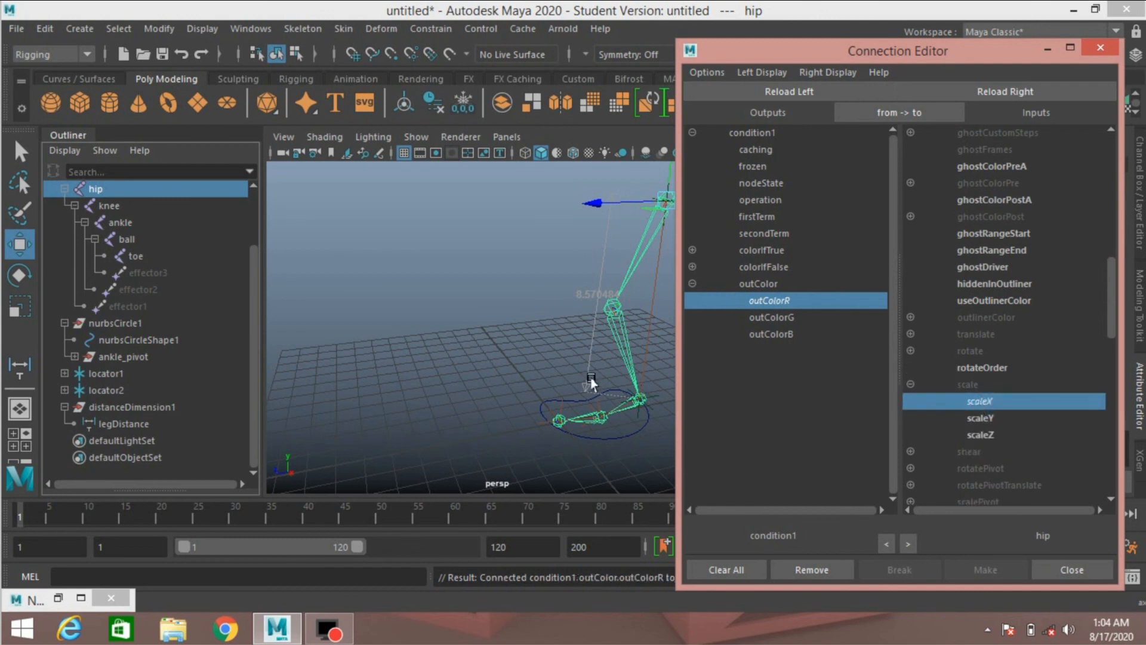
- Load the knee joint as the target, connect condition1's outColorR to its scaleX, and minimize the Connection Editor
drag(528, 310, 636, 319)
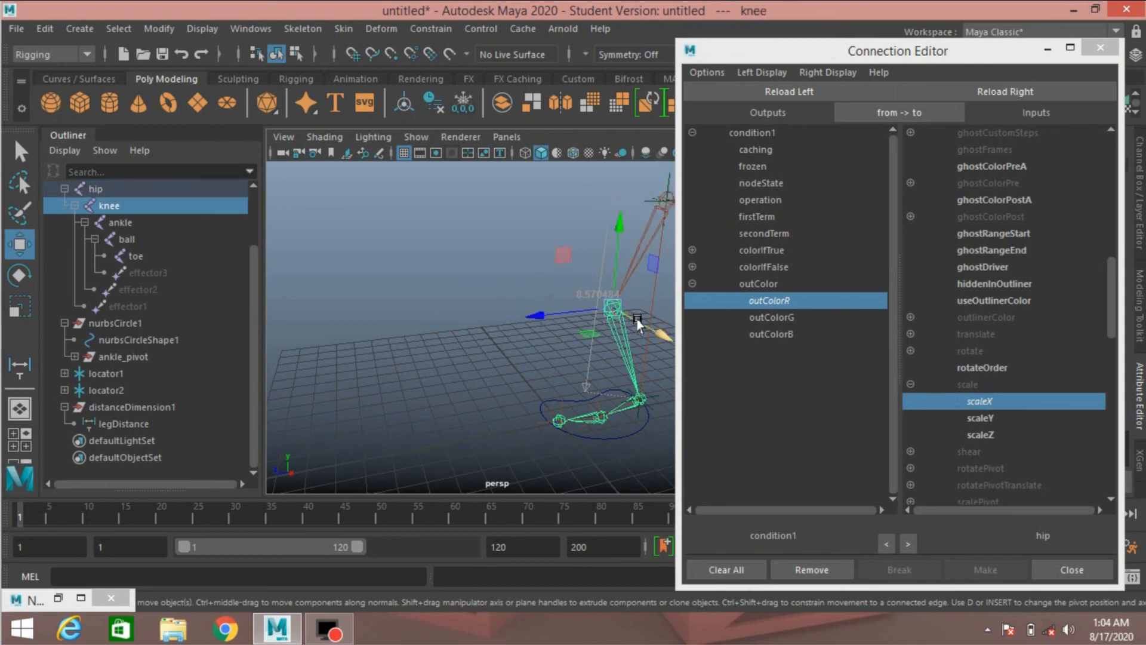
click(1002, 92)
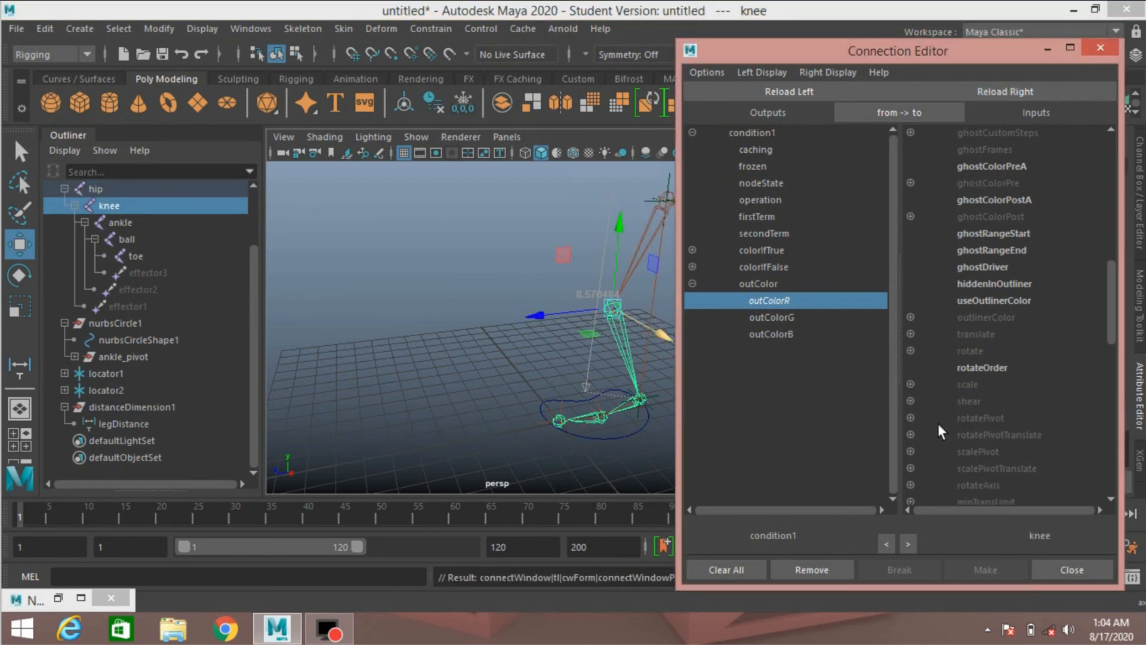
click(909, 384)
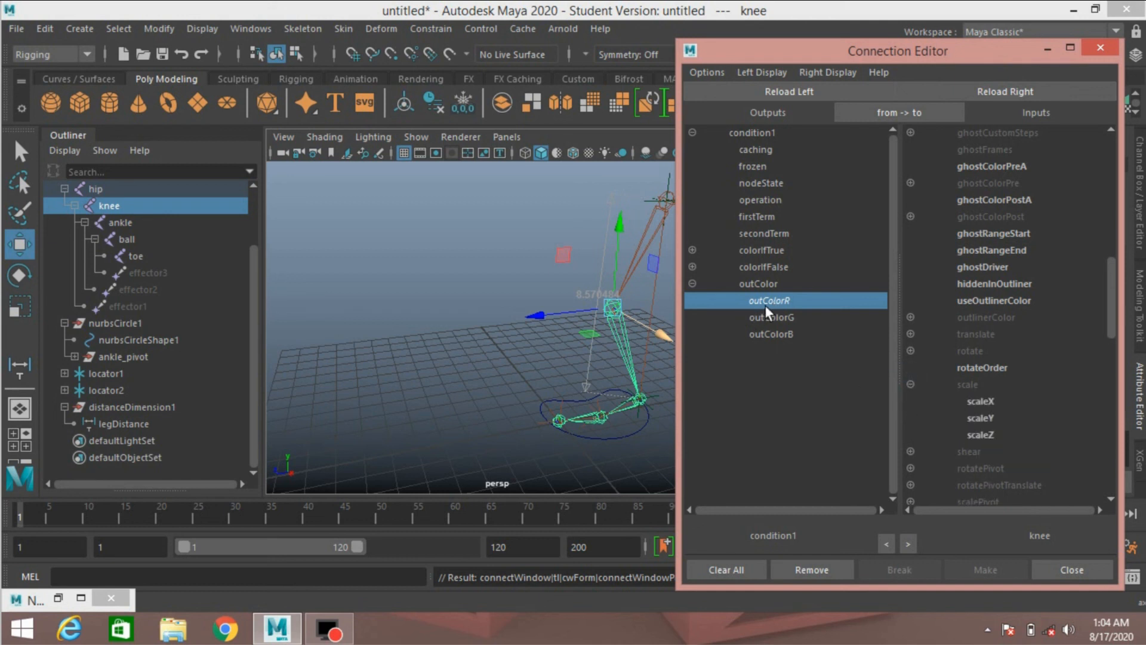
click(982, 400)
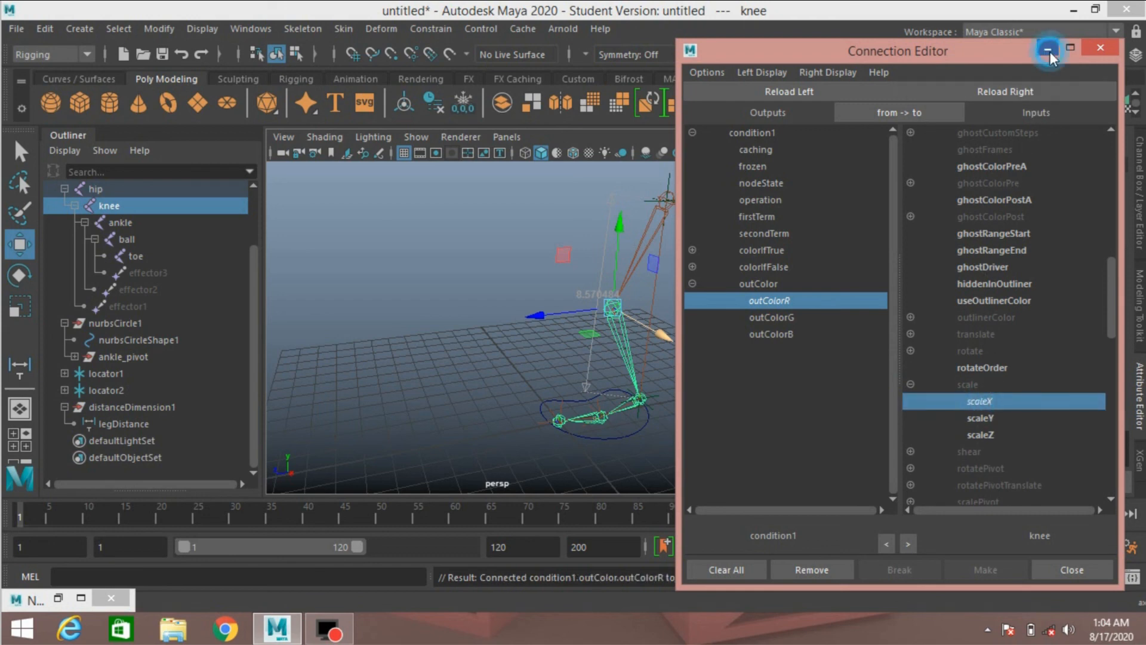
click(1048, 49)
- Raise the nurbsCircle1 foot control and shift it toward the toe side to test how the leg bends
click(625, 432)
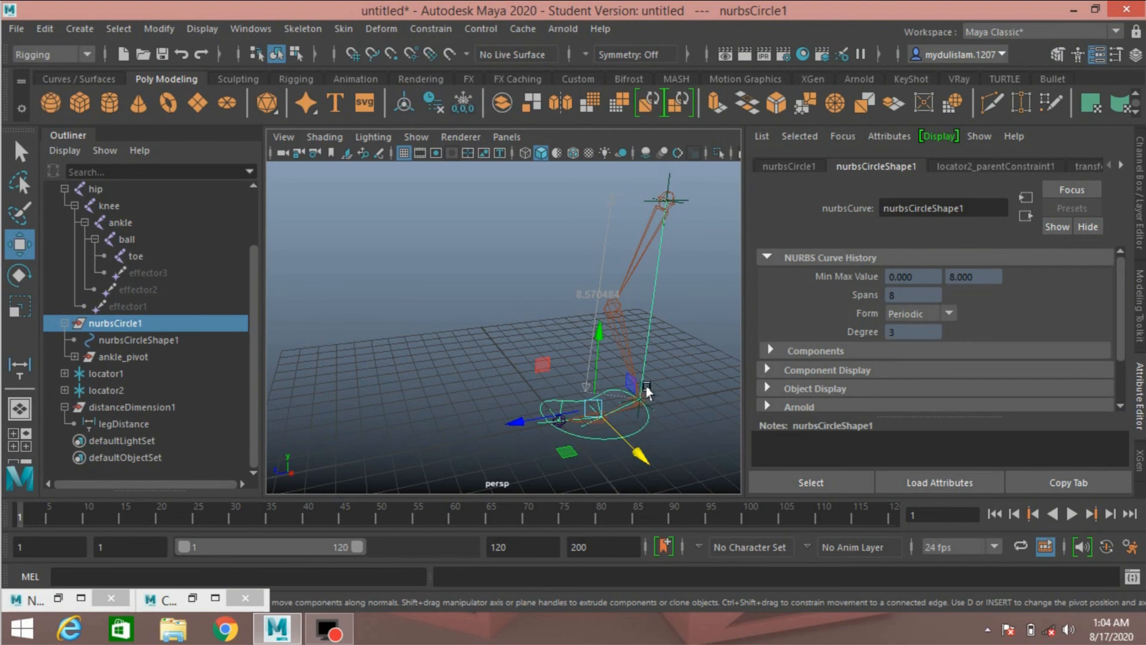
mouse_move(647, 391)
alt+mouse_down()
mouse_move(664, 415)
mouse_move(653, 395)
alt+mouse_up()
alt+middle_drag(620, 423, 617, 339)
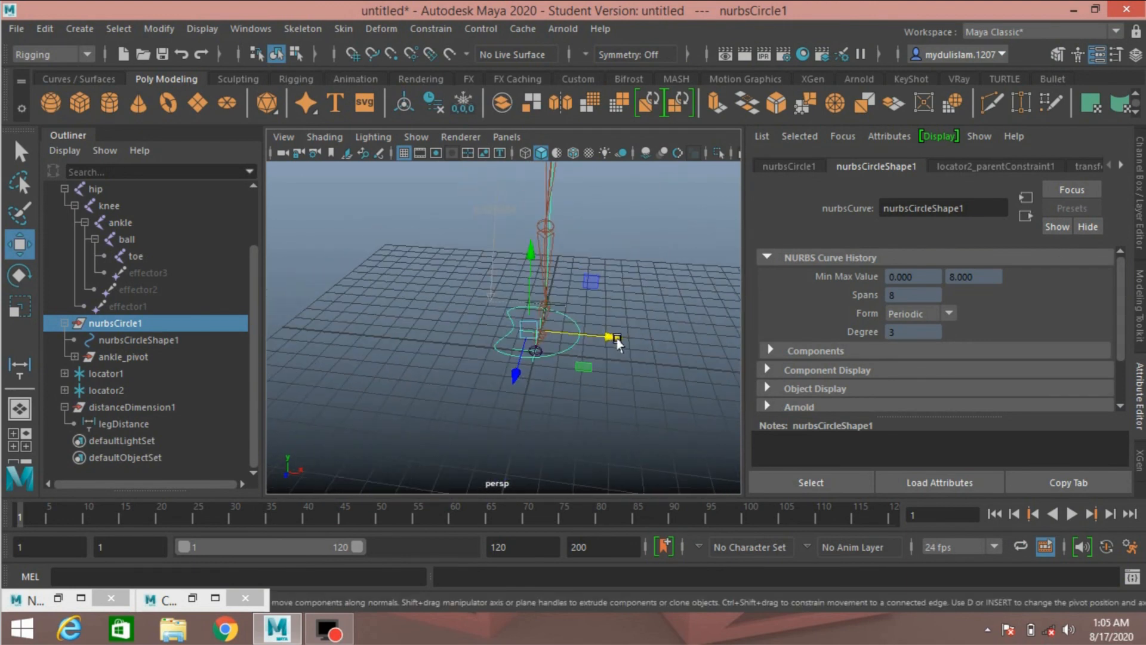
alt+drag(617, 340, 517, 366)
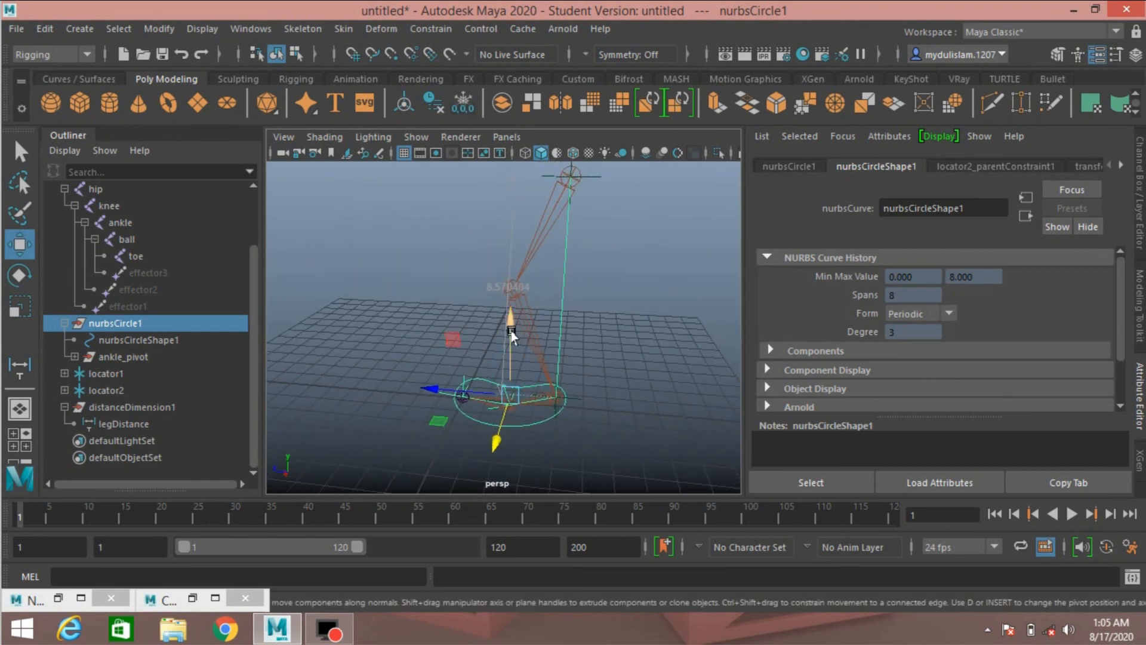
drag(503, 316, 504, 253)
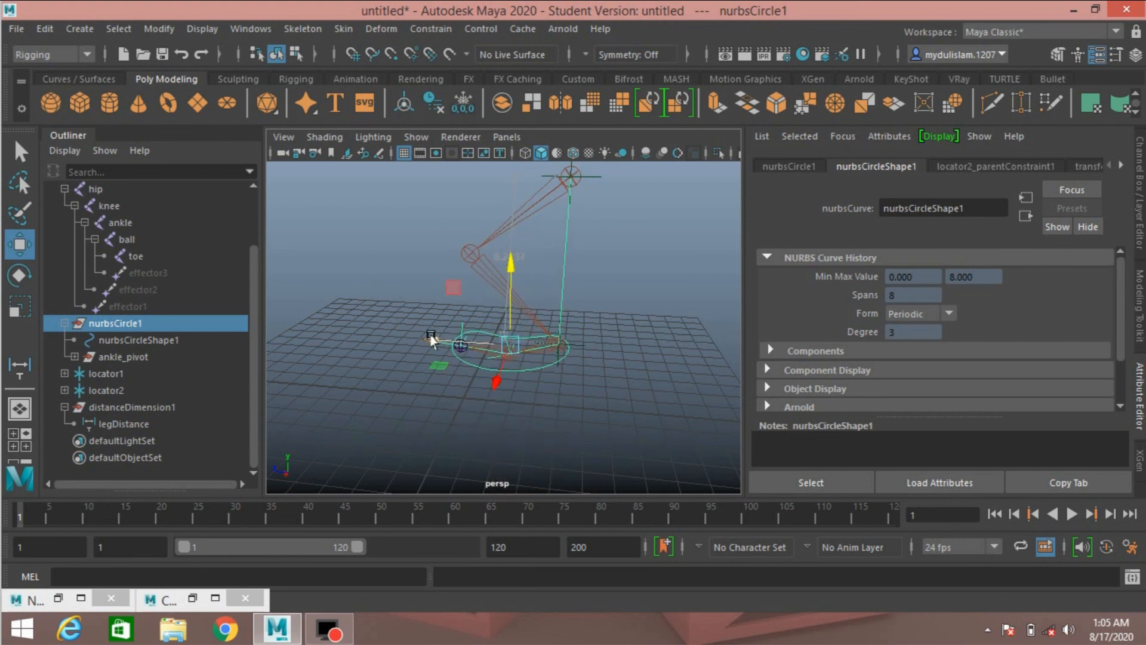
drag(431, 337, 405, 429)
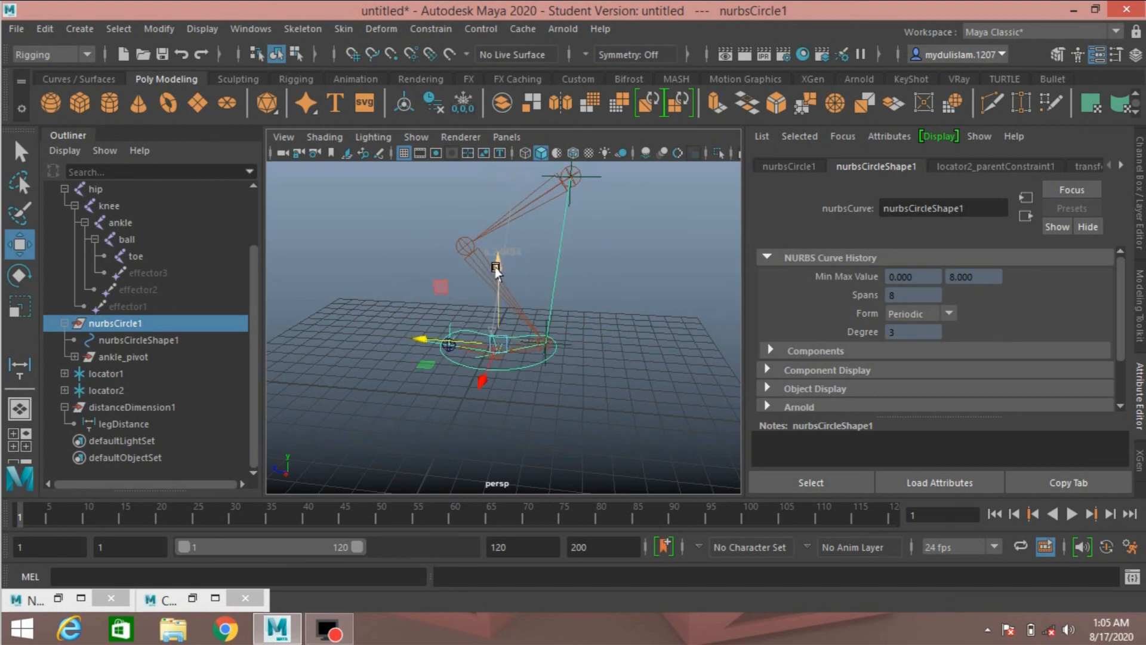
mouse_move(496, 275)
mouse_down()
mouse_move(465, 425)
mouse_move(475, 426)
mouse_move(500, 222)
mouse_move(482, 418)
mouse_move(493, 267)
mouse_up()
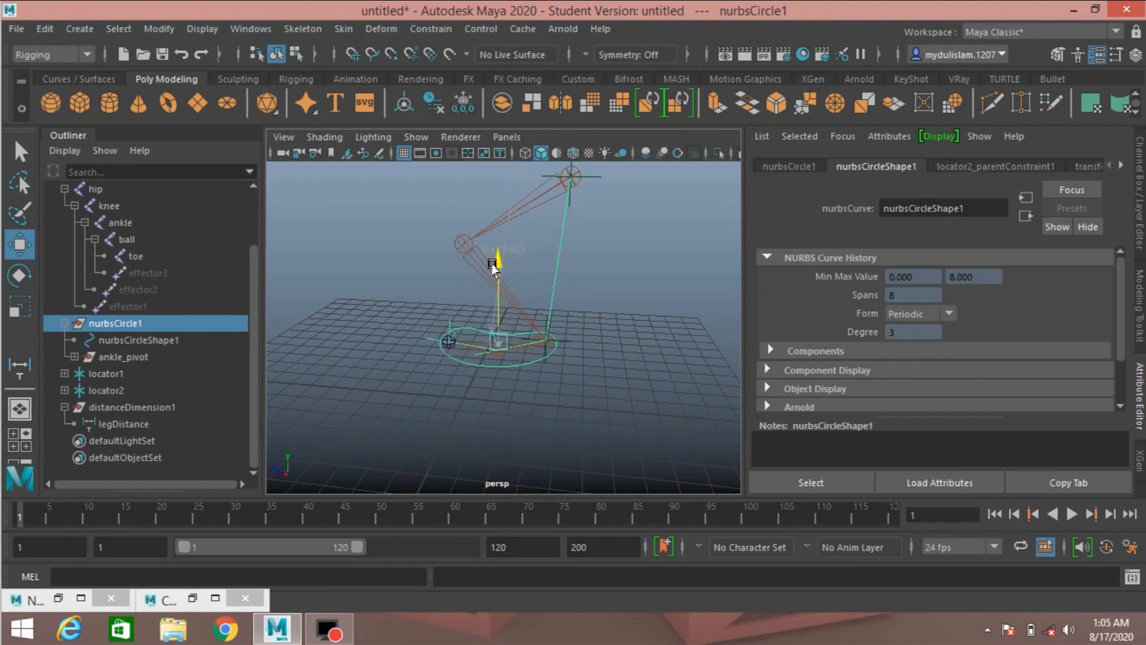